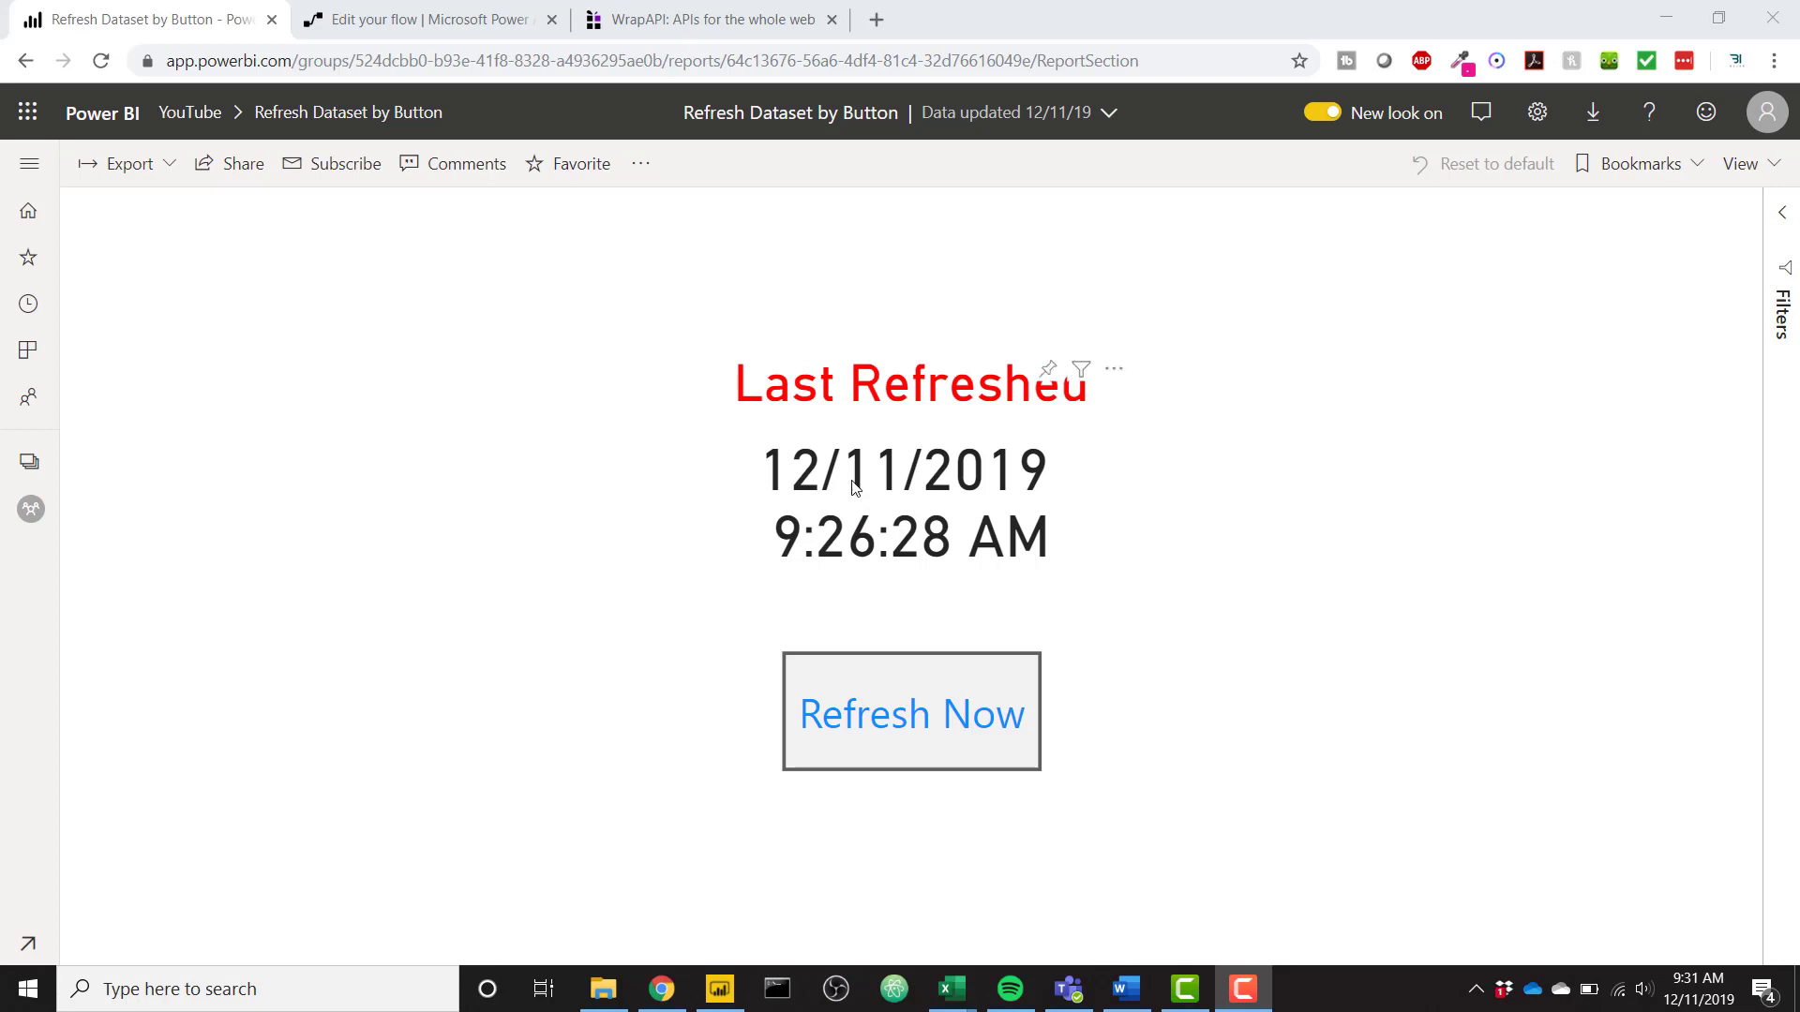
- Use Refresh Now on the published report so Last Refreshed moves from 9:26:28 AM to 9:32:08 AM
{"action": "mouse_move", "coordinate": [864, 562]}
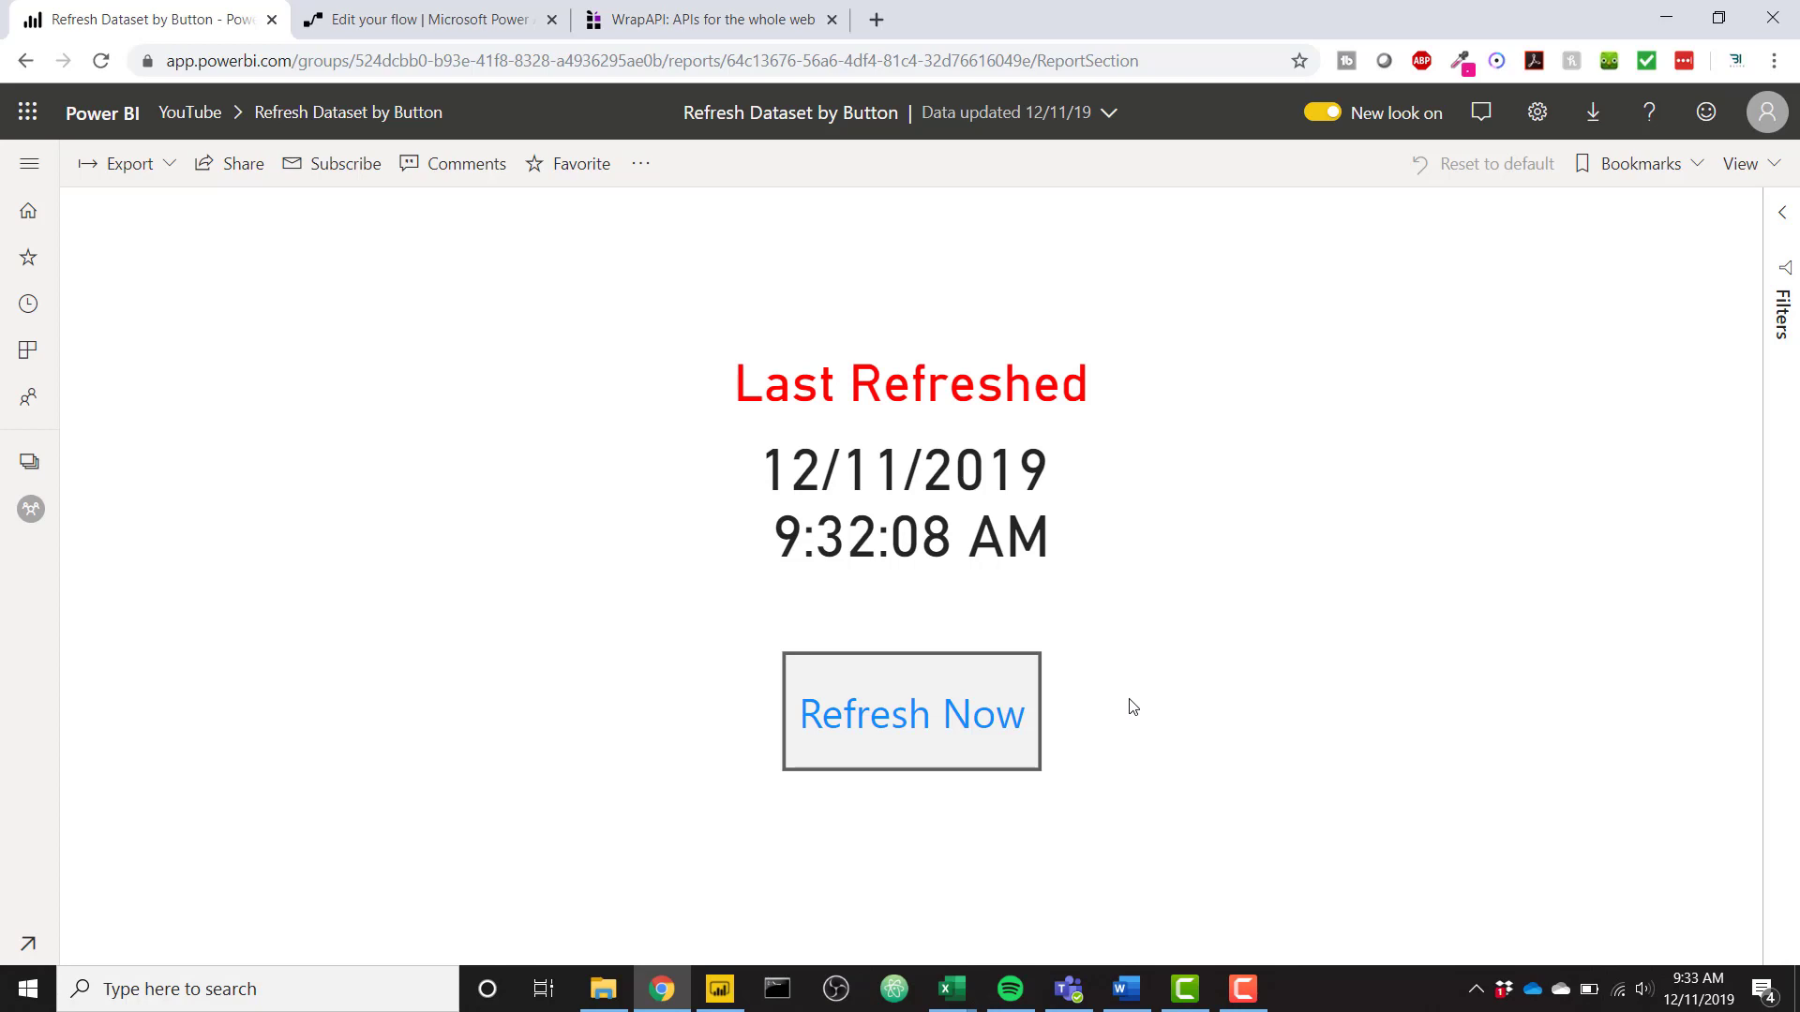
- In Power BI Desktop, review the Last Refreshed formula and confirm Refresh Now uses a WrapAPI Web URL action
{"action": "key", "text": "alt+Tab"}
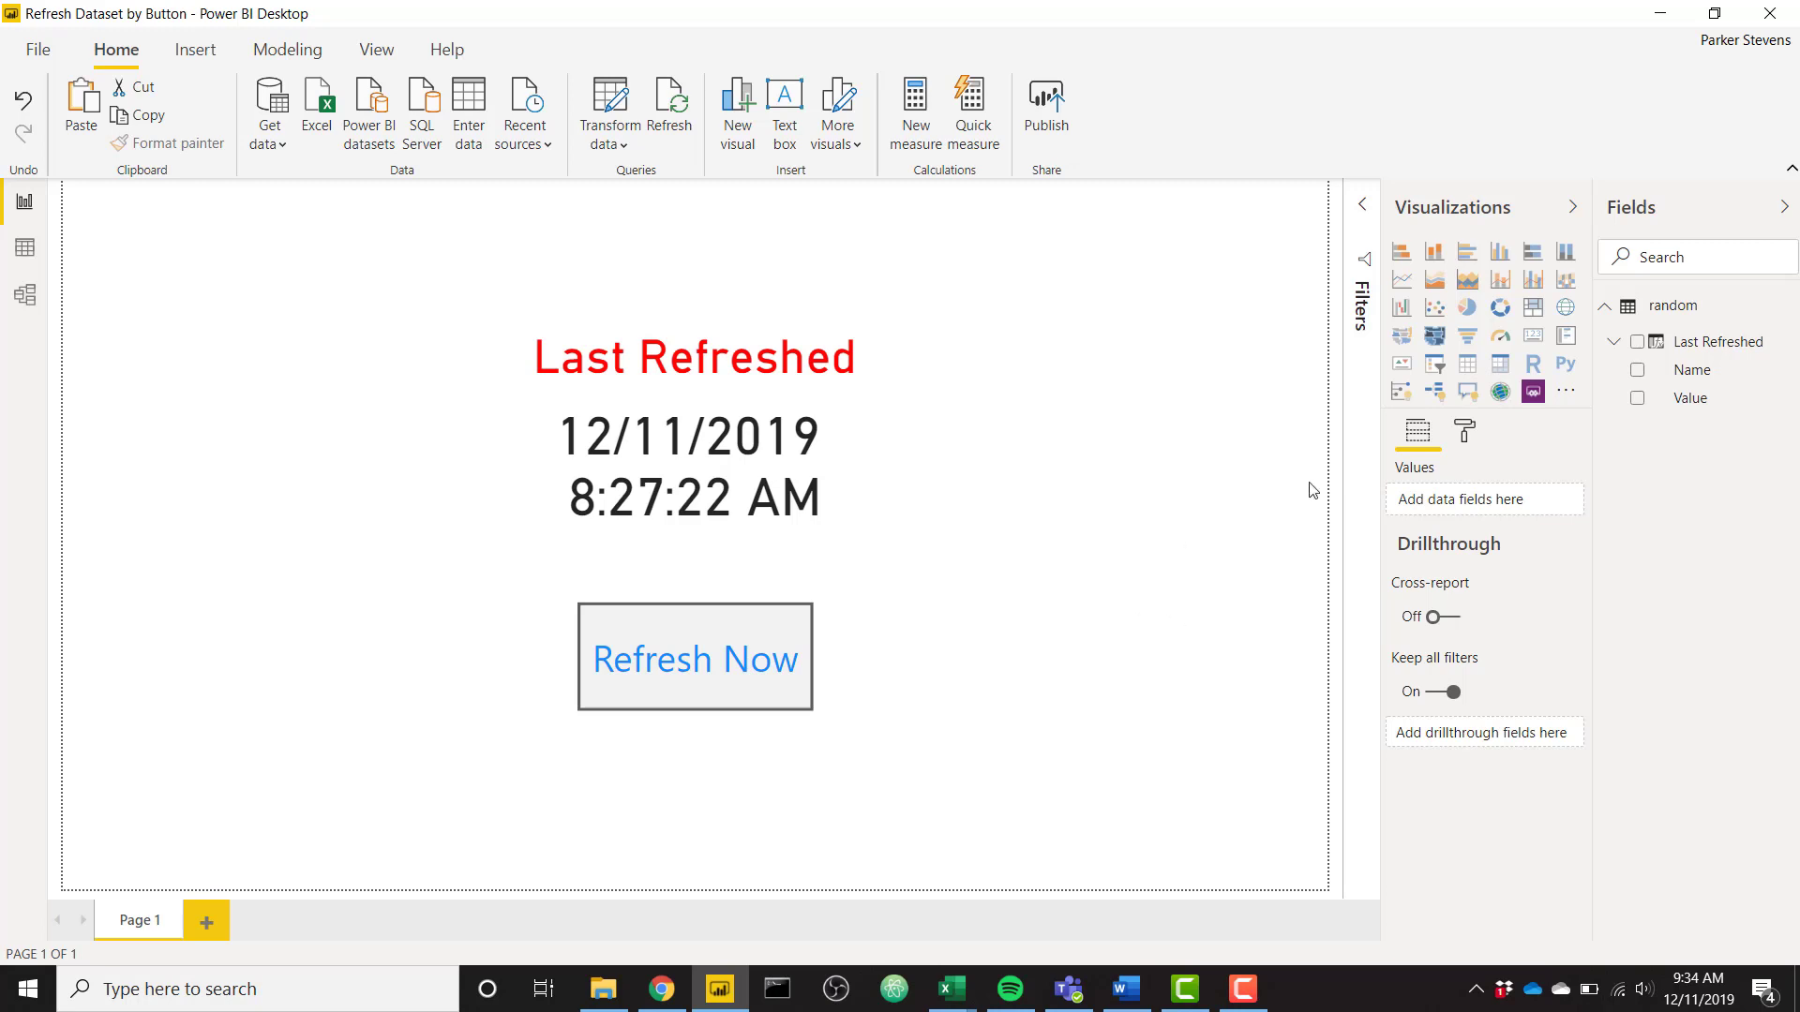
{"action": "left_click", "coordinate": [1728, 347]}
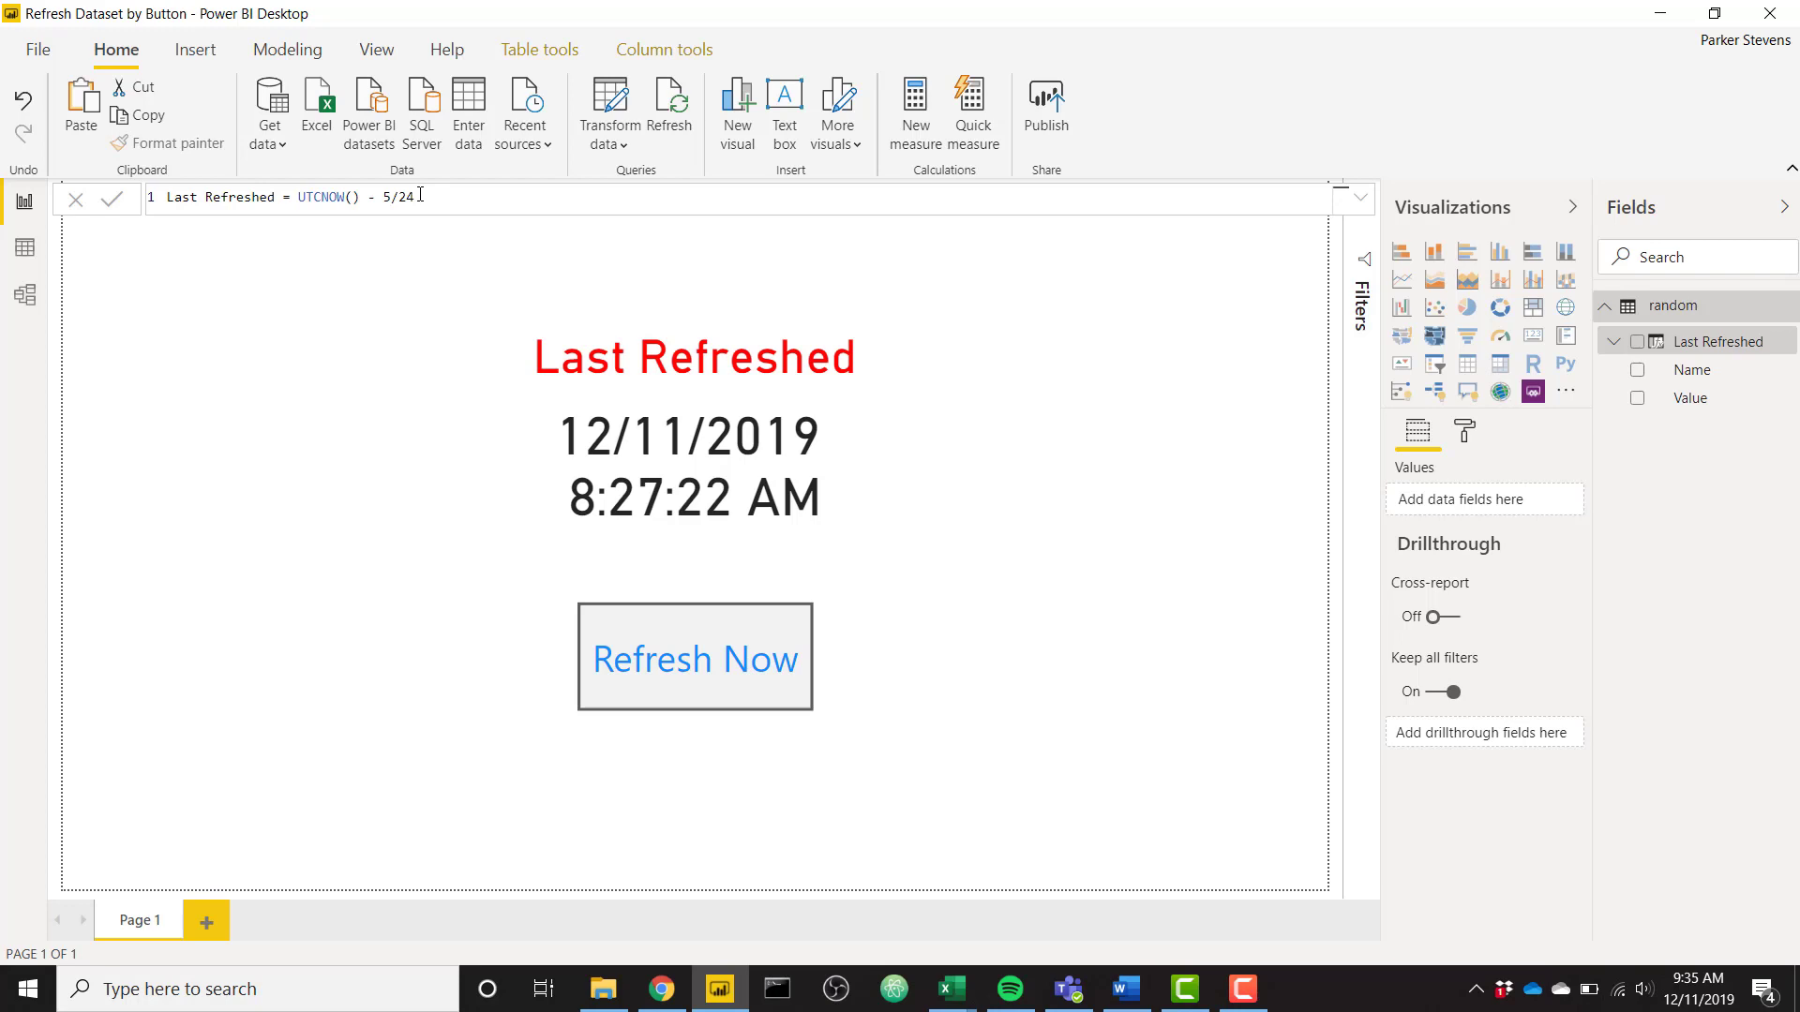
{"action": "left_click", "coordinate": [687, 635]}
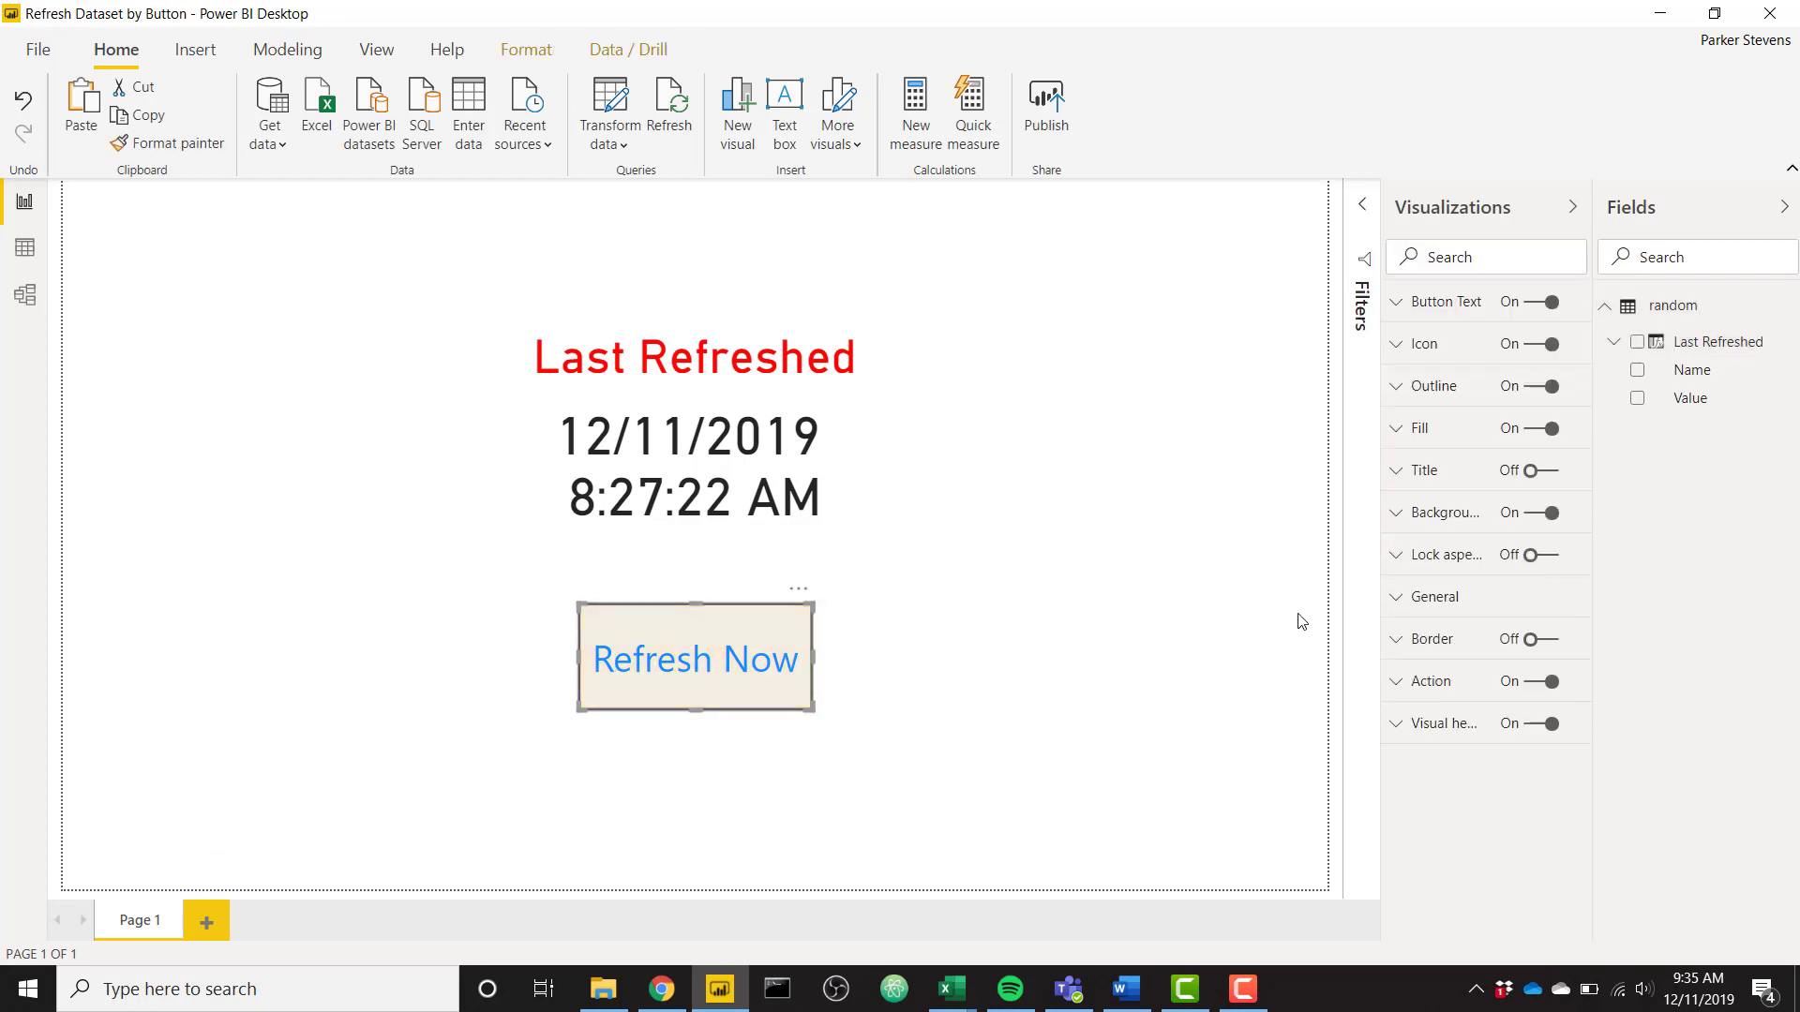
{"action": "left_click", "coordinate": [1474, 687]}
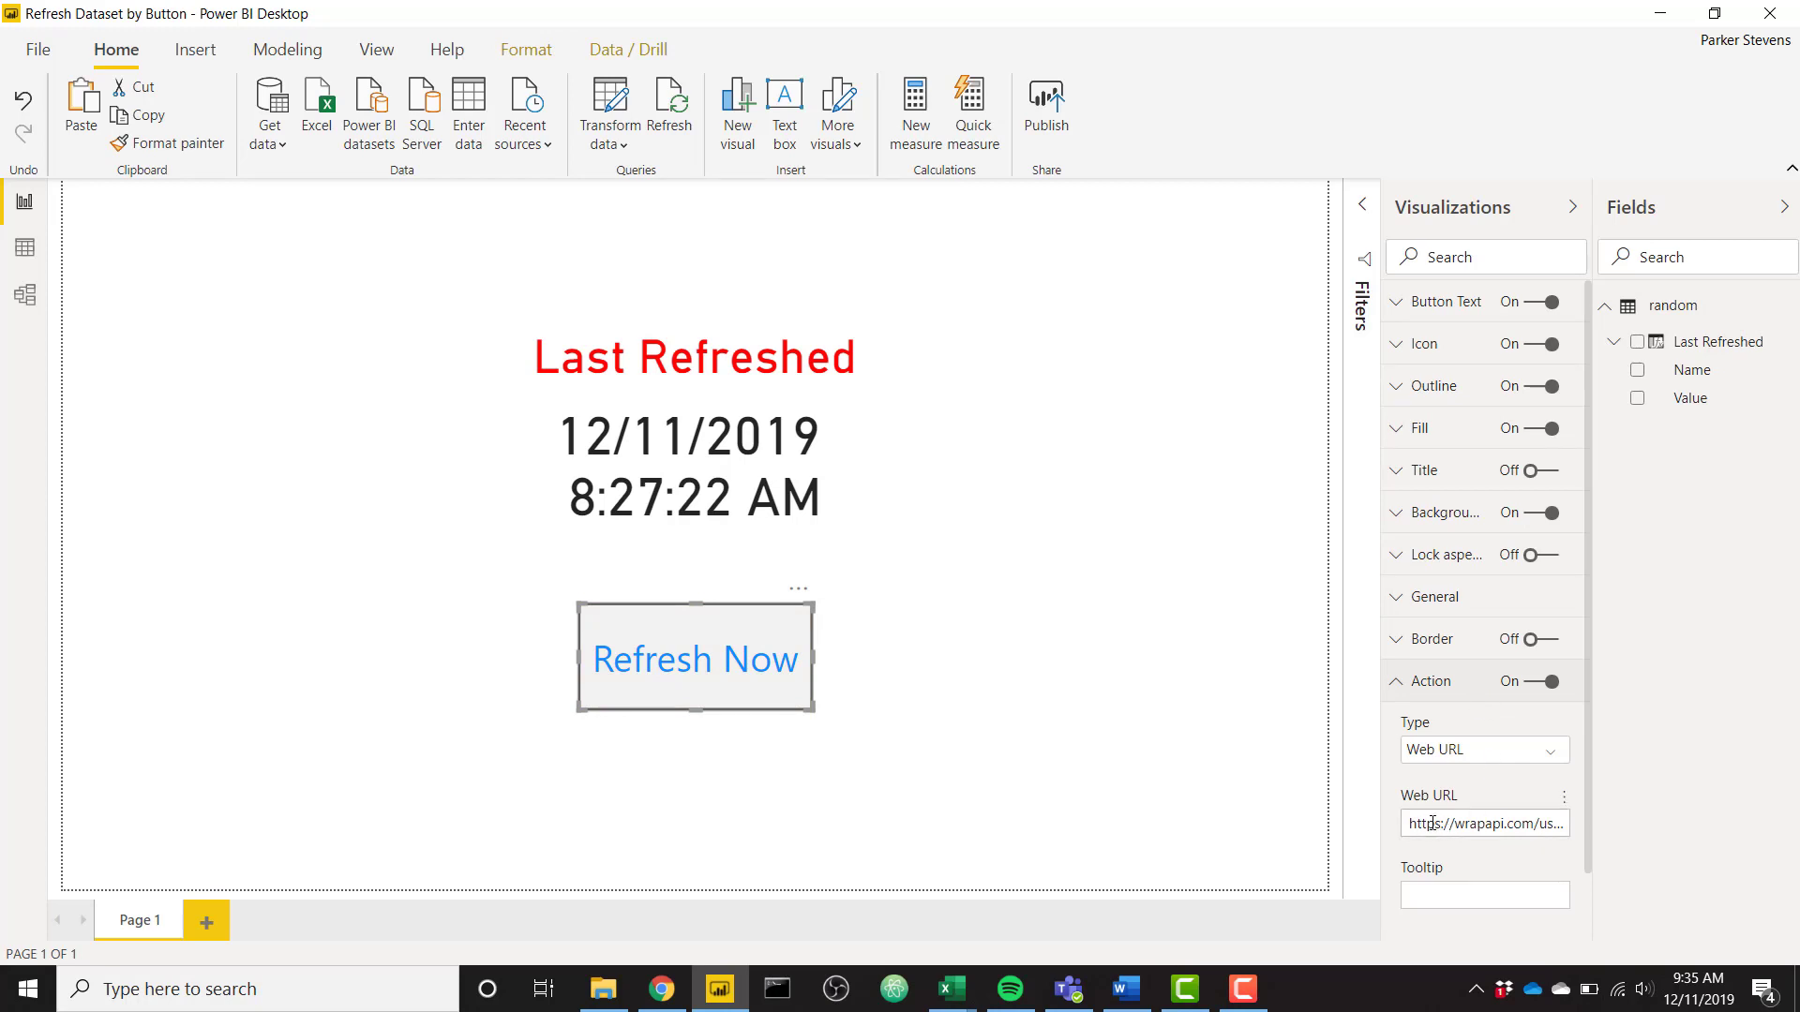
{"action": "left_click", "coordinate": [1032, 506]}
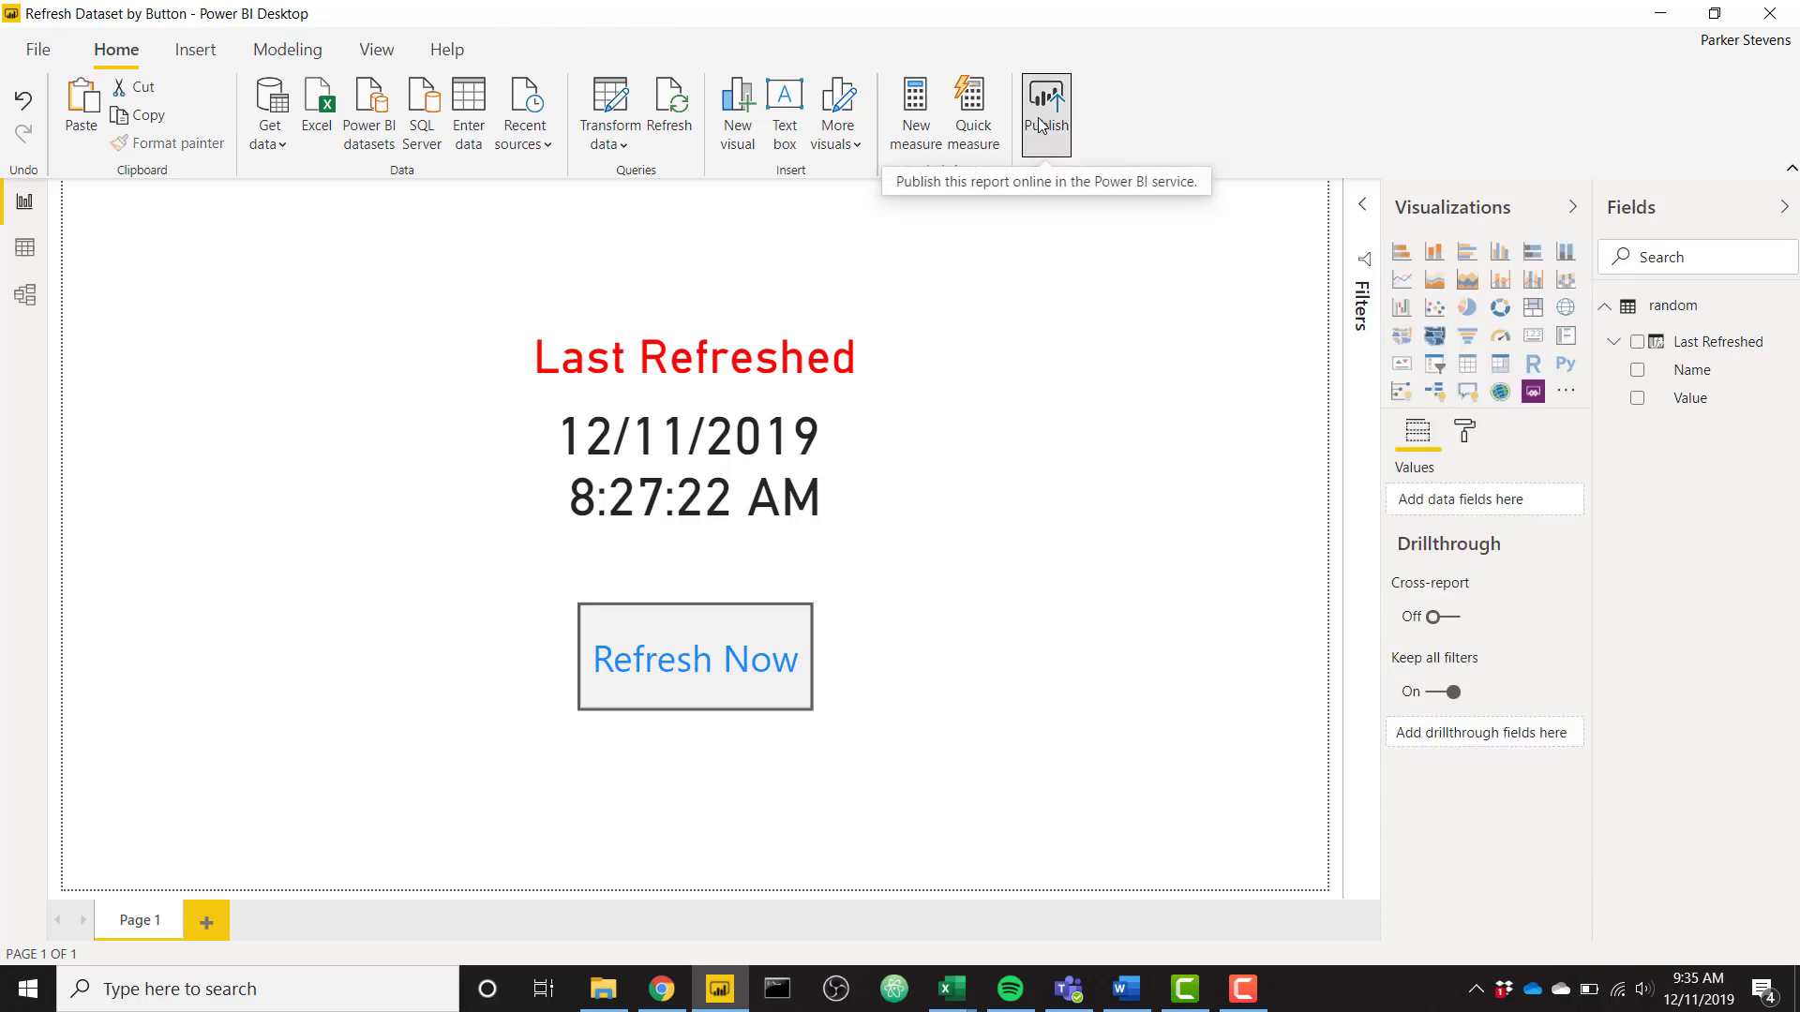
{"action": "left_click", "coordinate": [658, 999]}
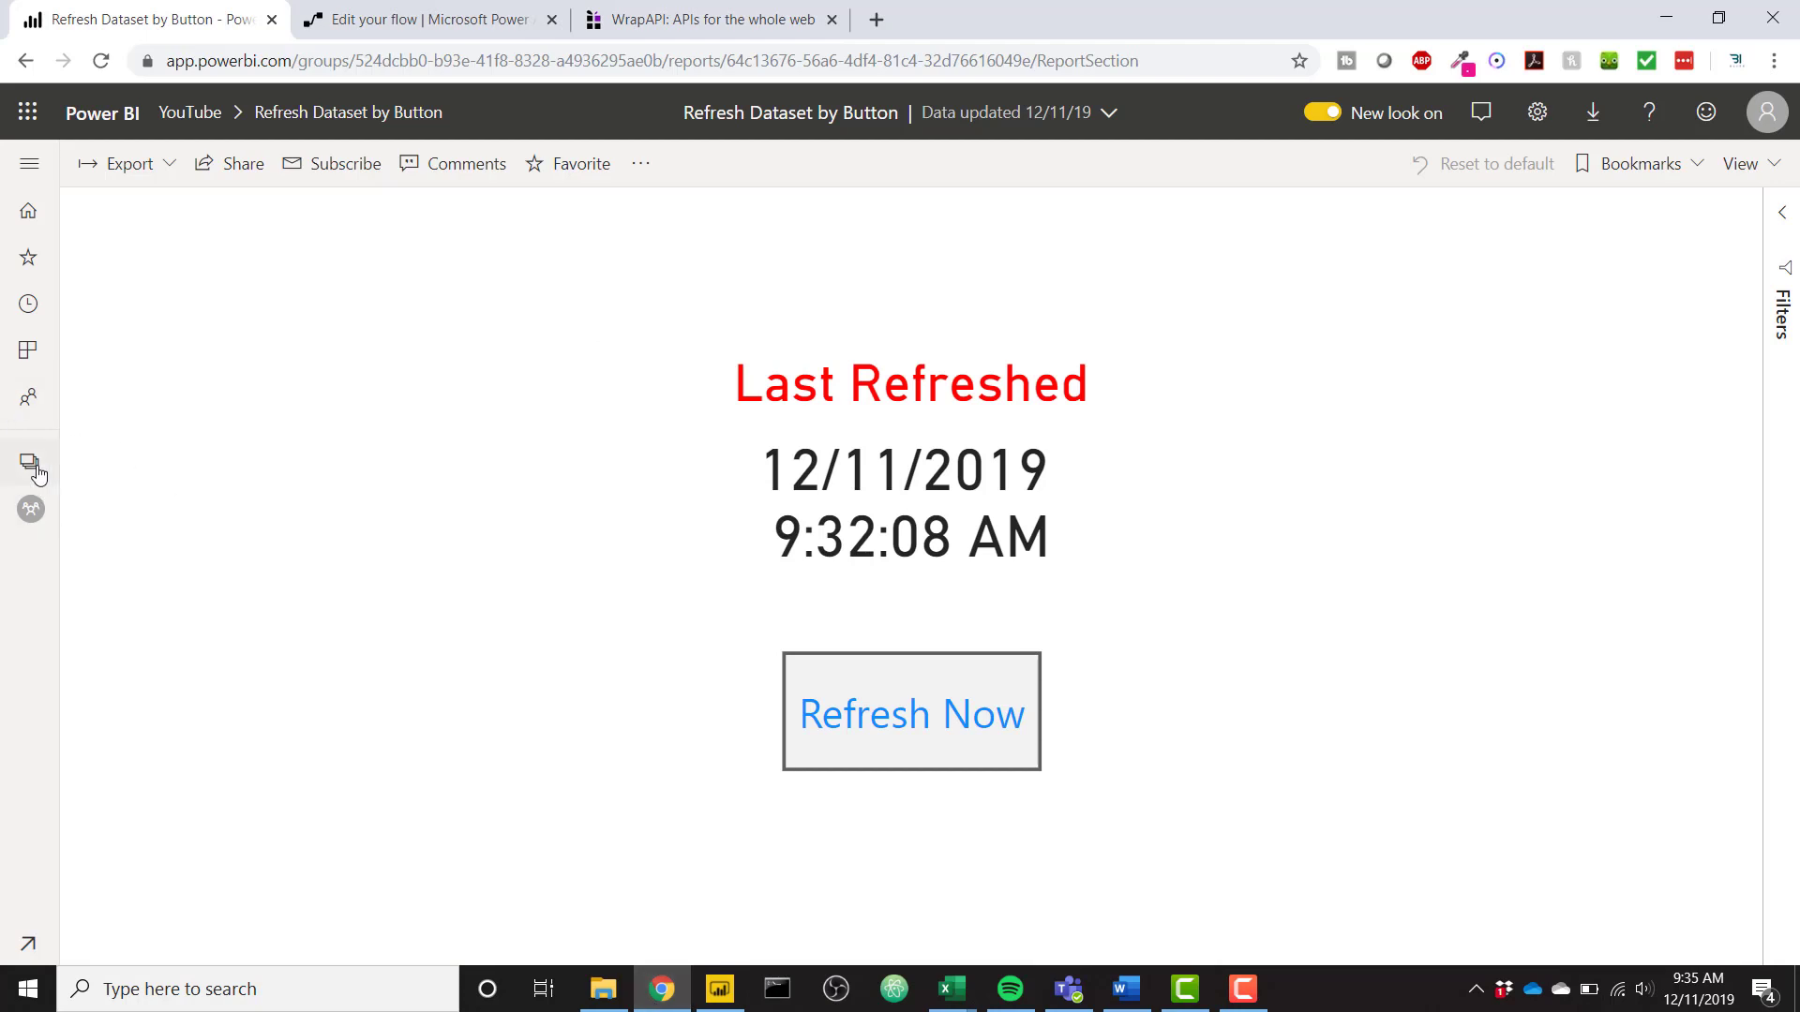
- Show the YouTube workspace's Datasets list in Power BI Service, then go to the Power Automate flow
{"action": "left_click", "coordinate": [37, 476]}
{"action": "left_click", "coordinate": [217, 788]}
{"action": "left_click", "coordinate": [651, 303]}
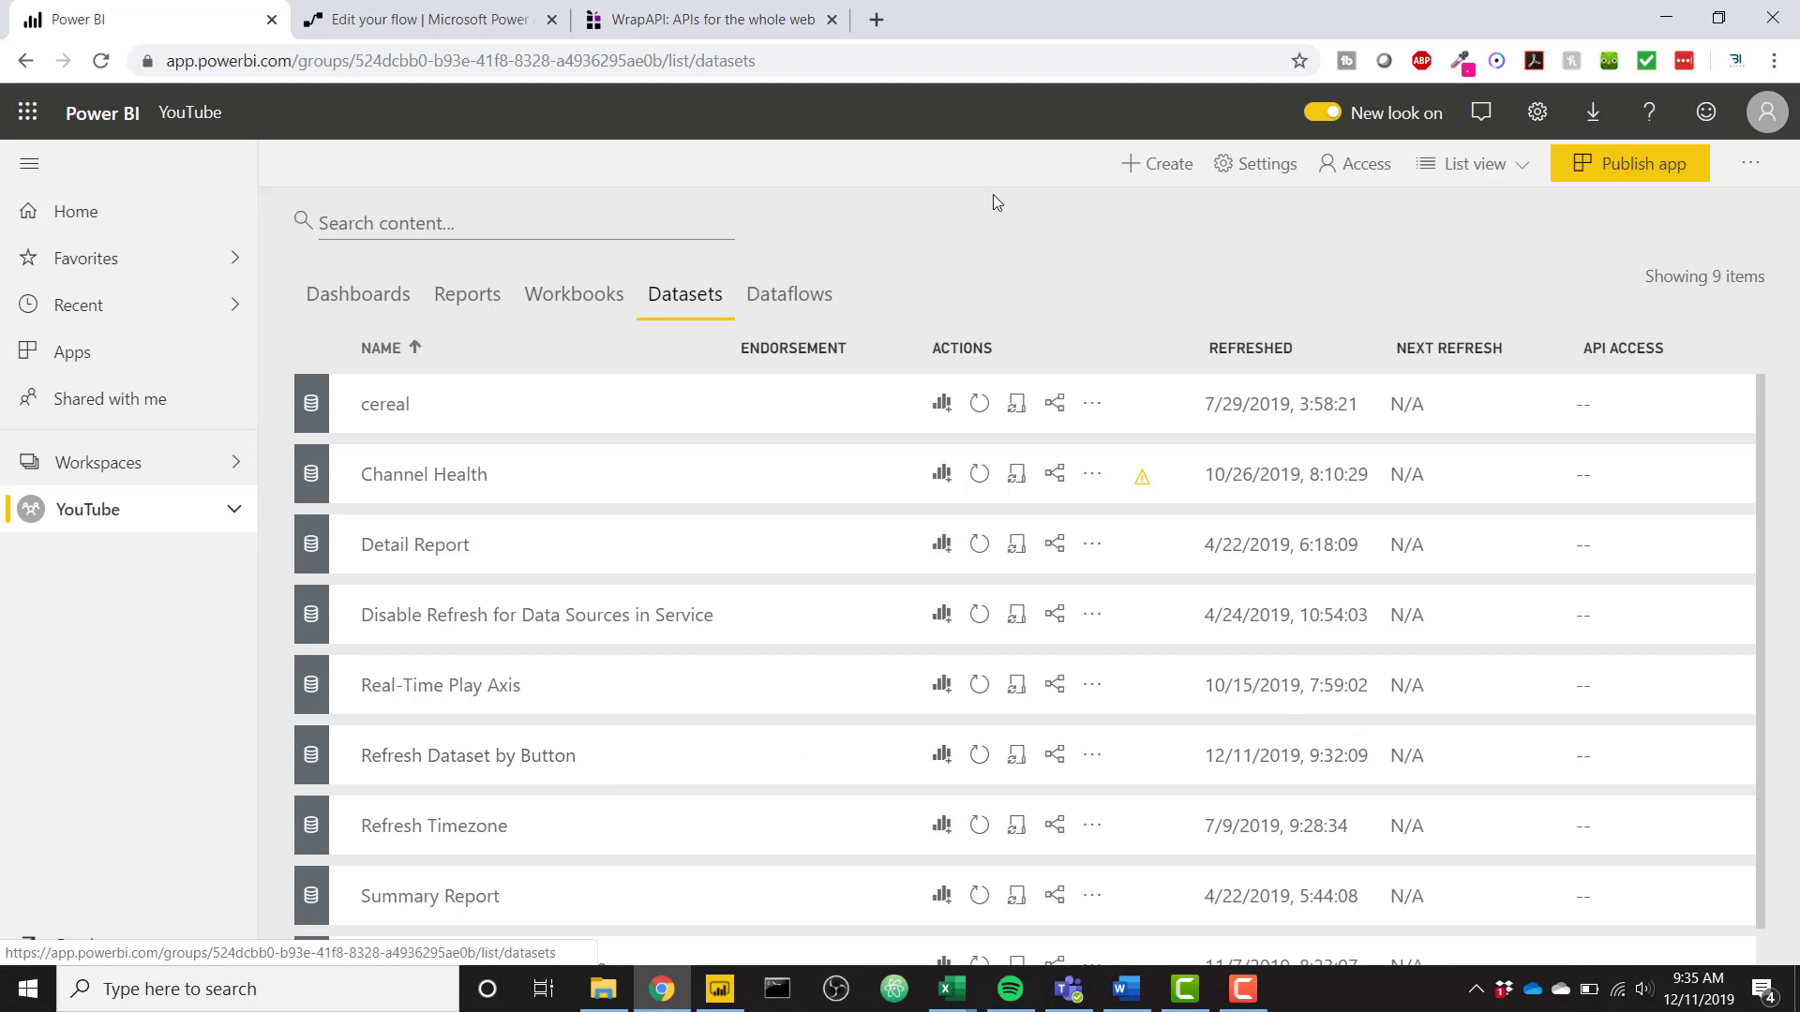
{"action": "left_click", "coordinate": [459, 17]}
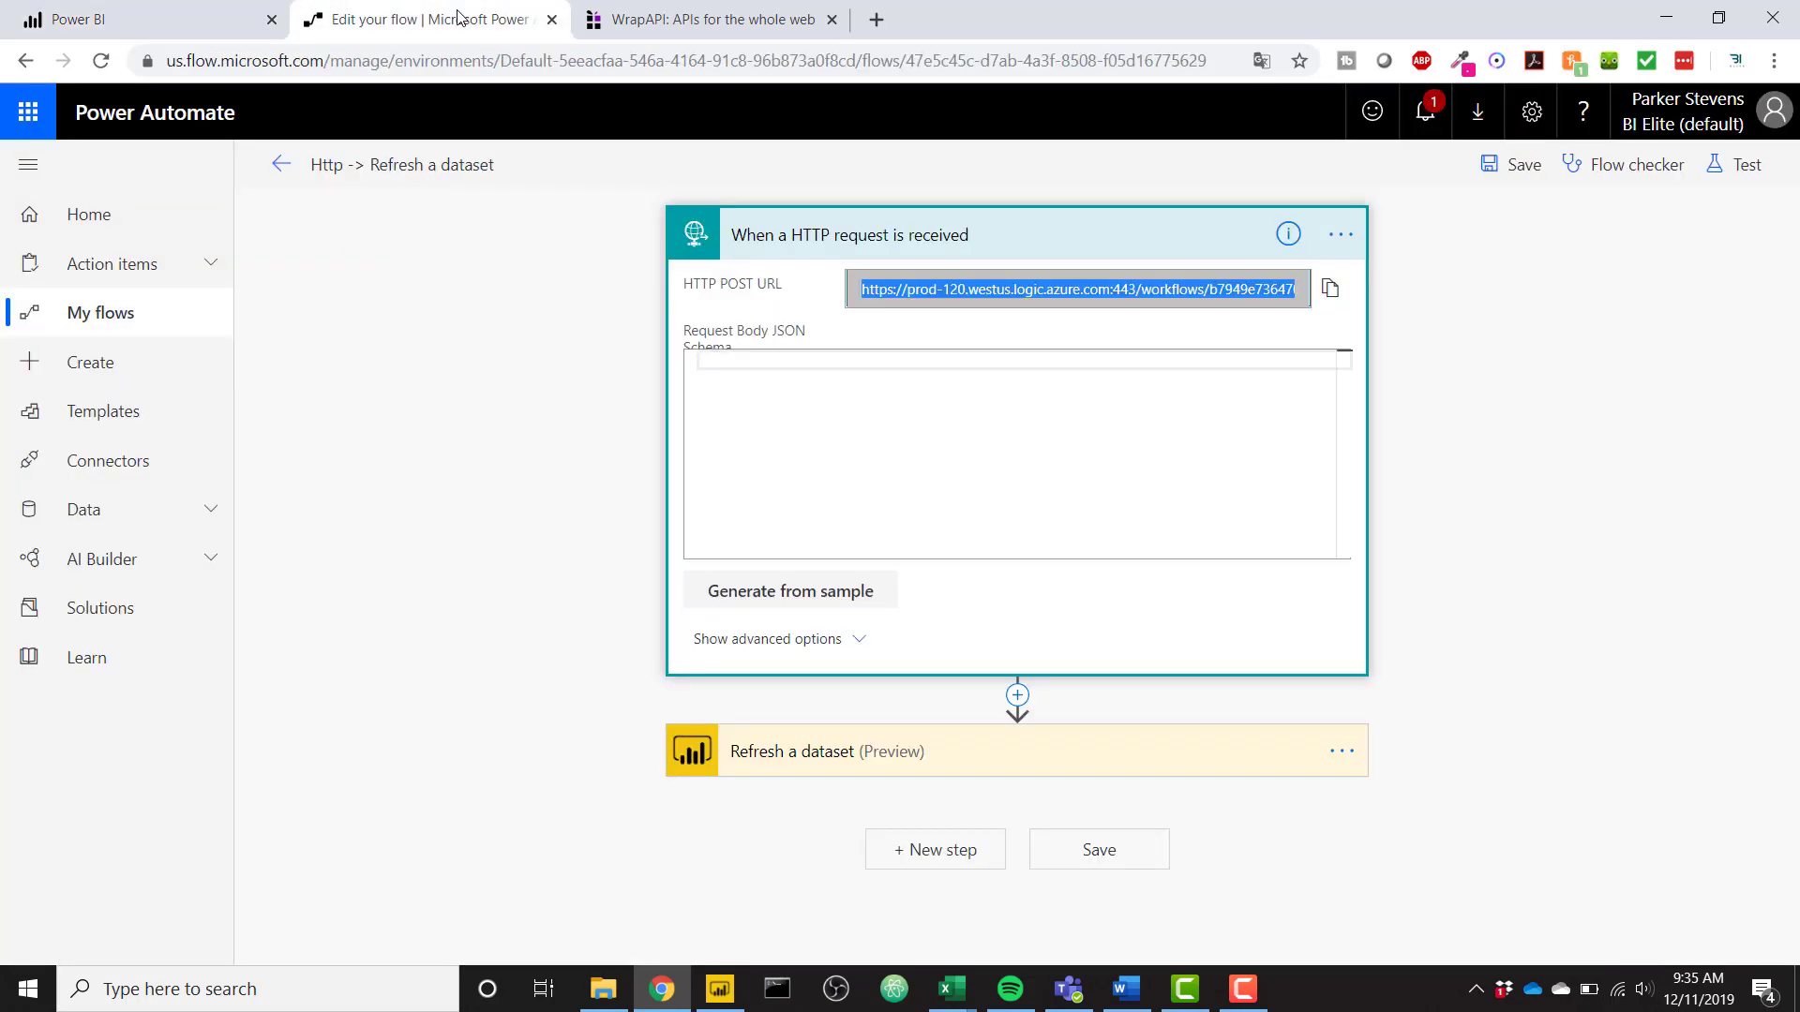
- Start a blank automated flow triggered by 'When a HTTP request is received'
{"action": "left_click", "coordinate": [119, 361]}
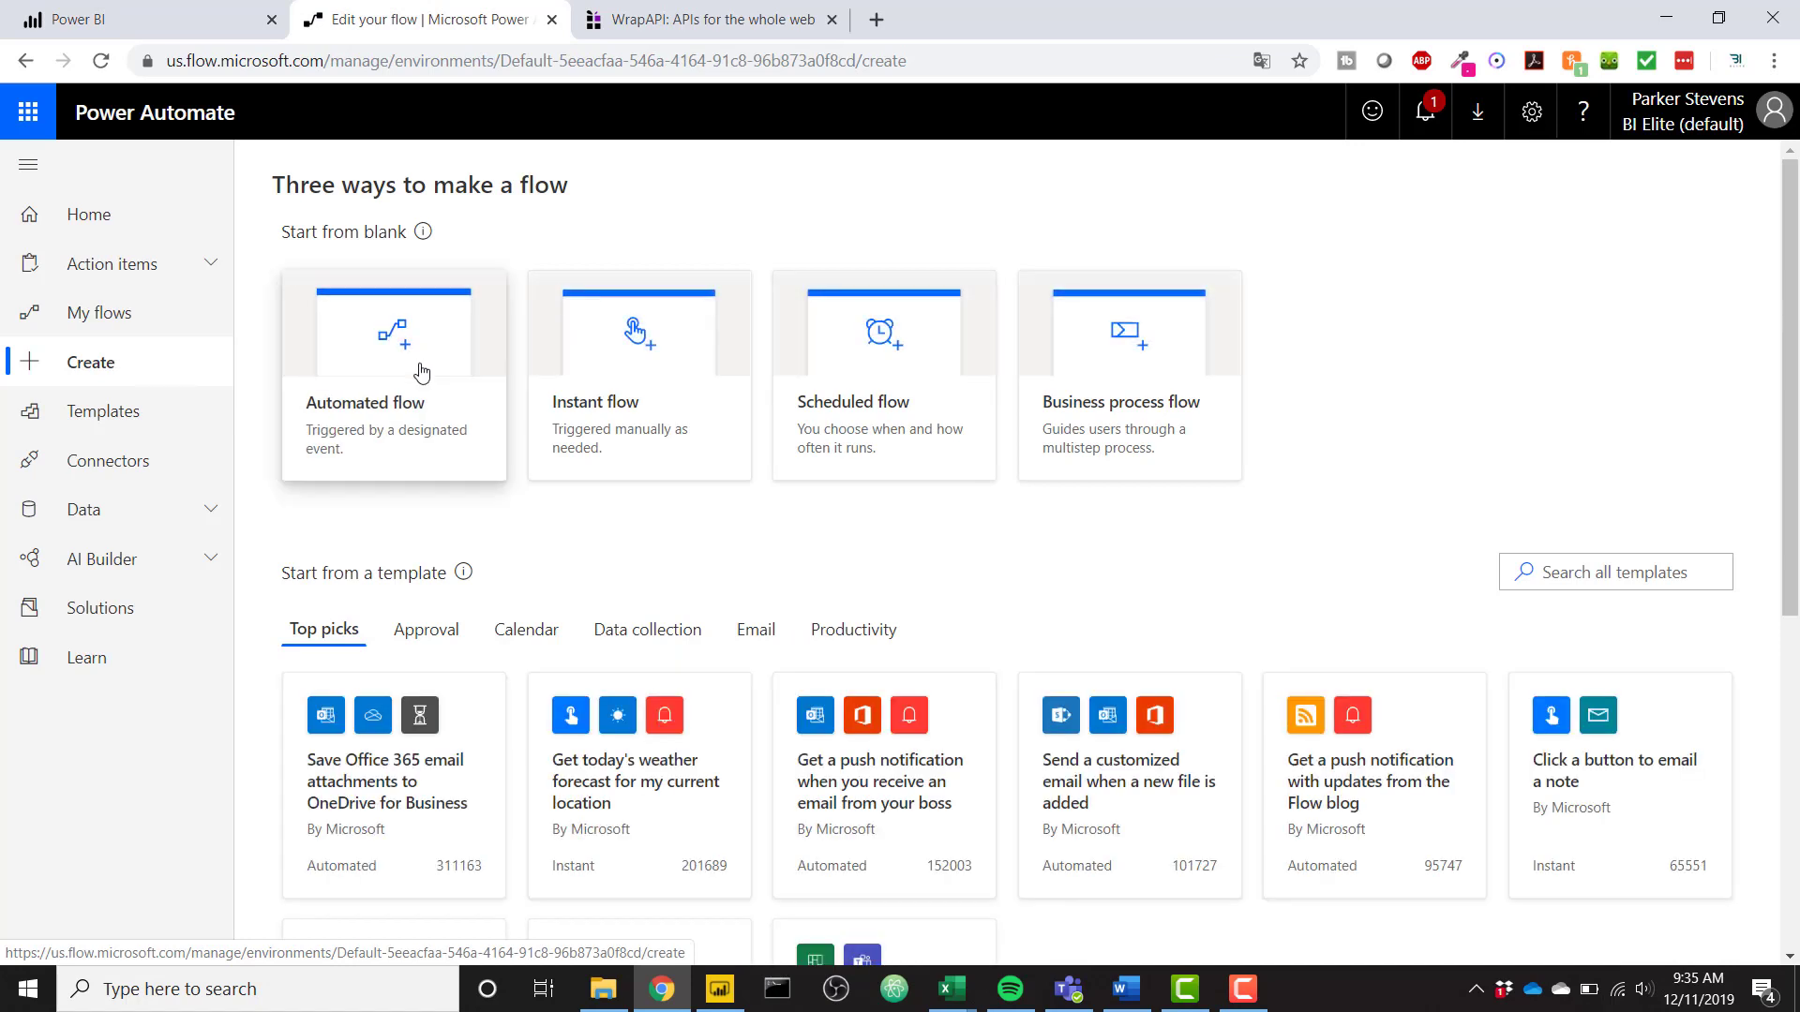
{"action": "left_click", "coordinate": [425, 372]}
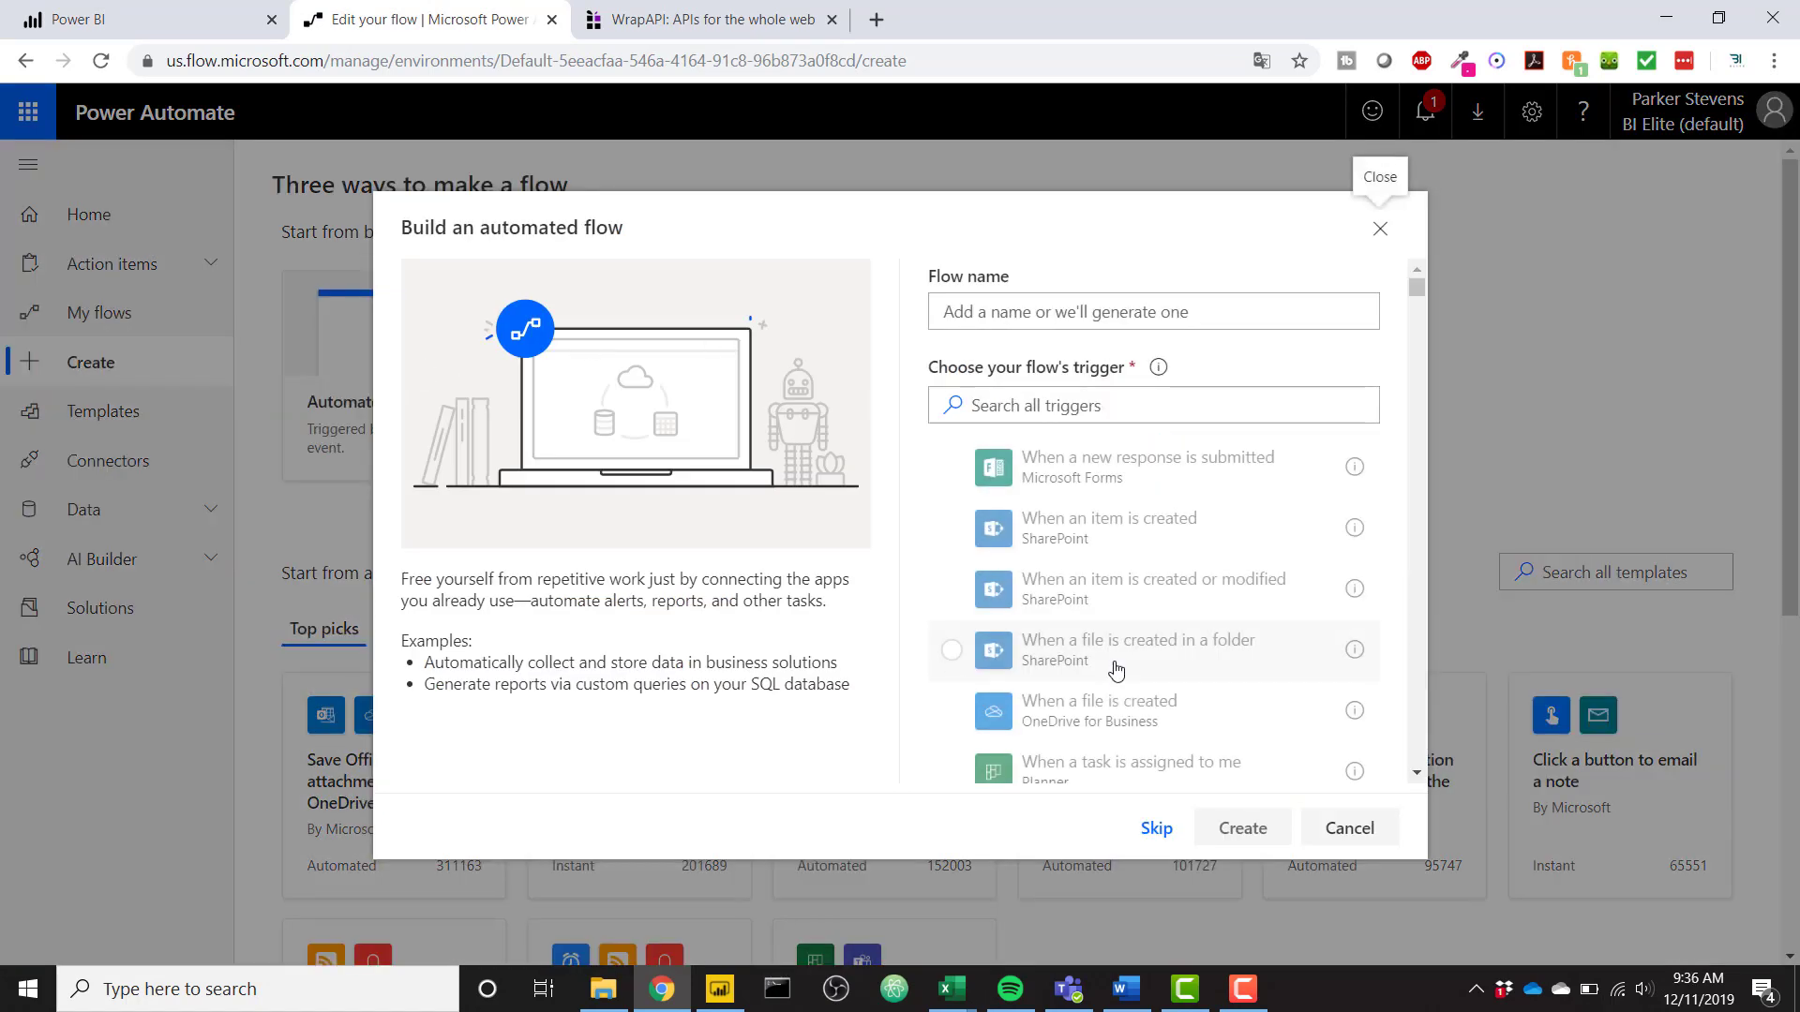
{"action": "left_click", "coordinate": [1157, 828]}
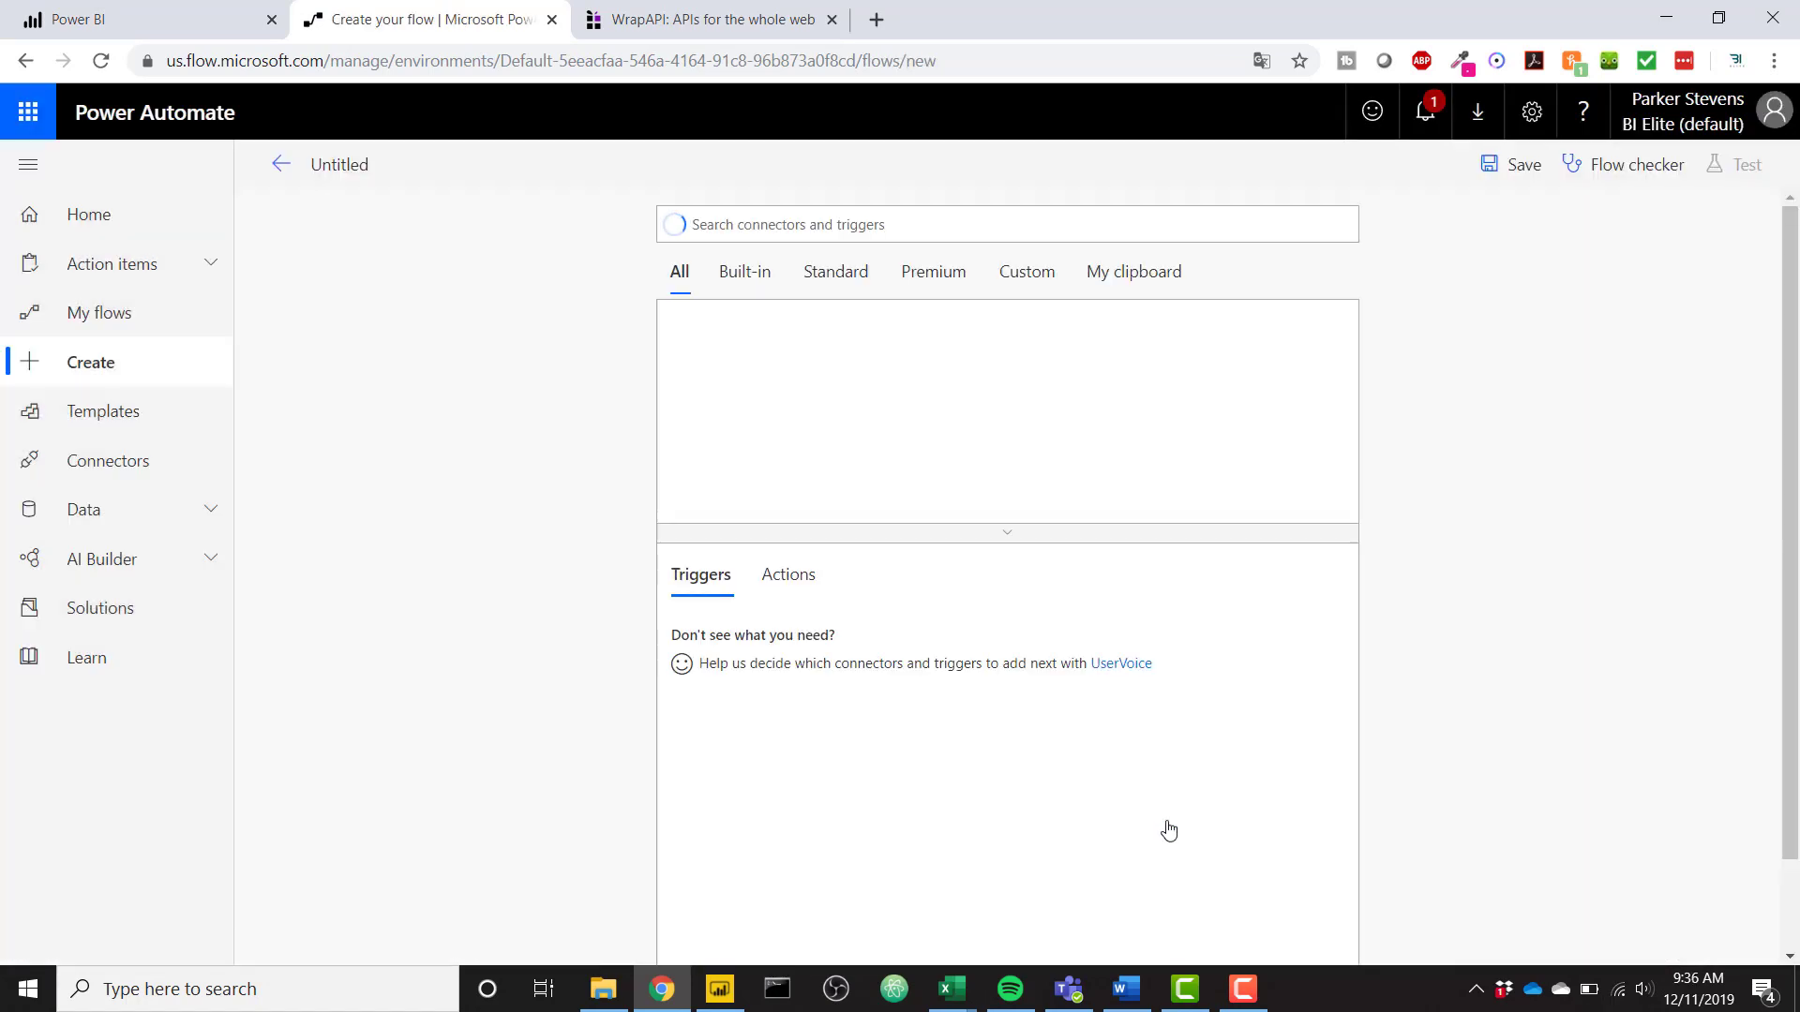
{"action": "left_click", "coordinate": [909, 229]}
{"action": "type", "text": "http"}
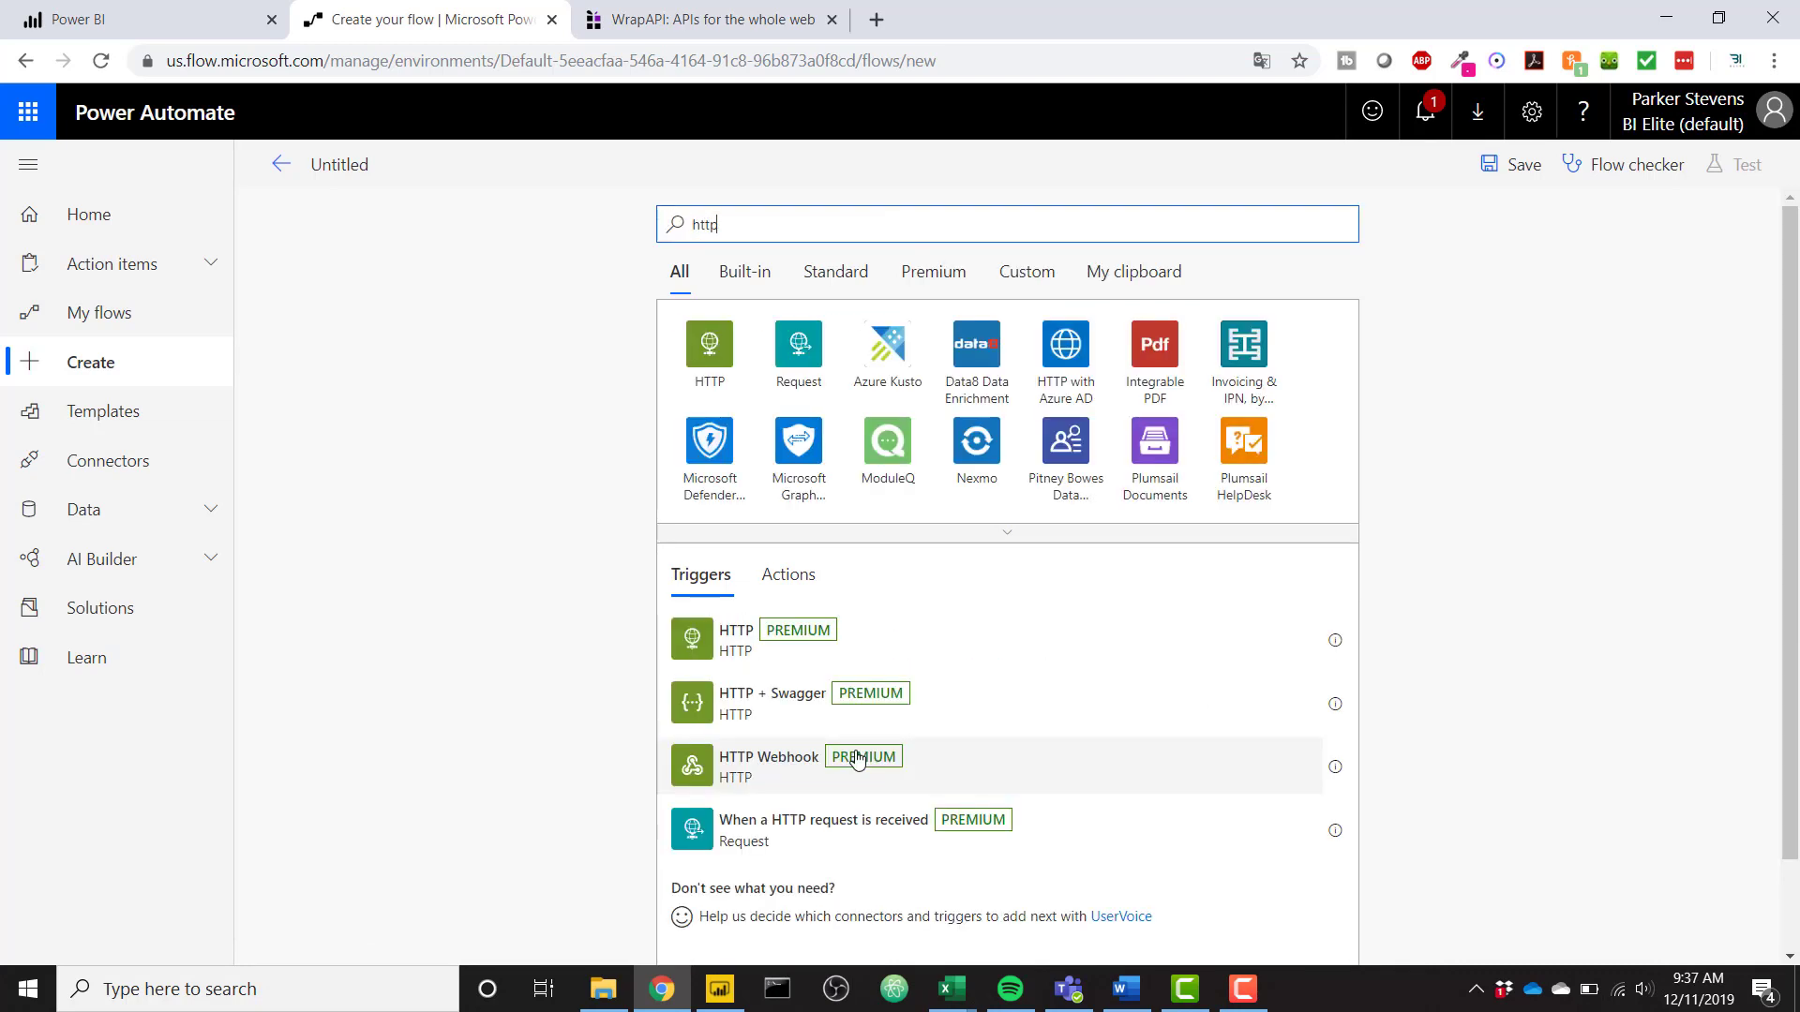
{"action": "left_click", "coordinate": [852, 853]}
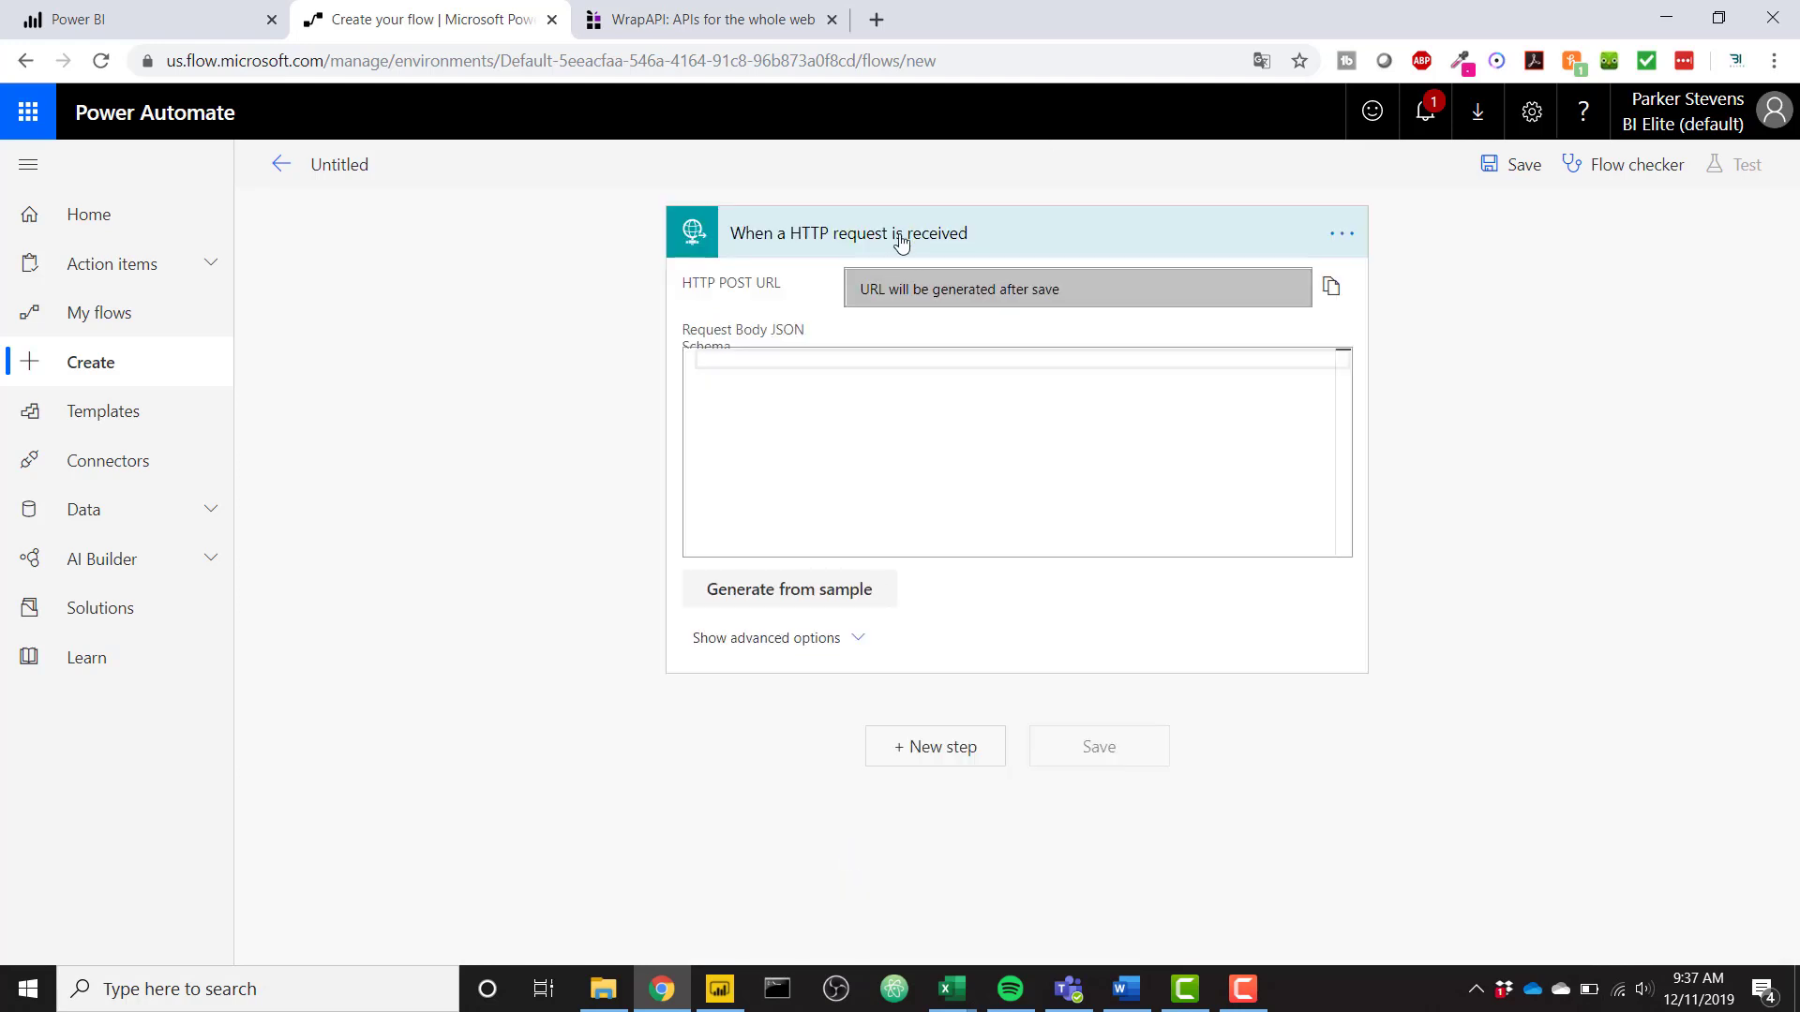
- Add a Power BI 'Refresh a dataset' action for YouTube workspace's Refresh Dataset by Button dataset
{"action": "left_click", "coordinate": [933, 747]}
{"action": "type", "text": "power bi"}
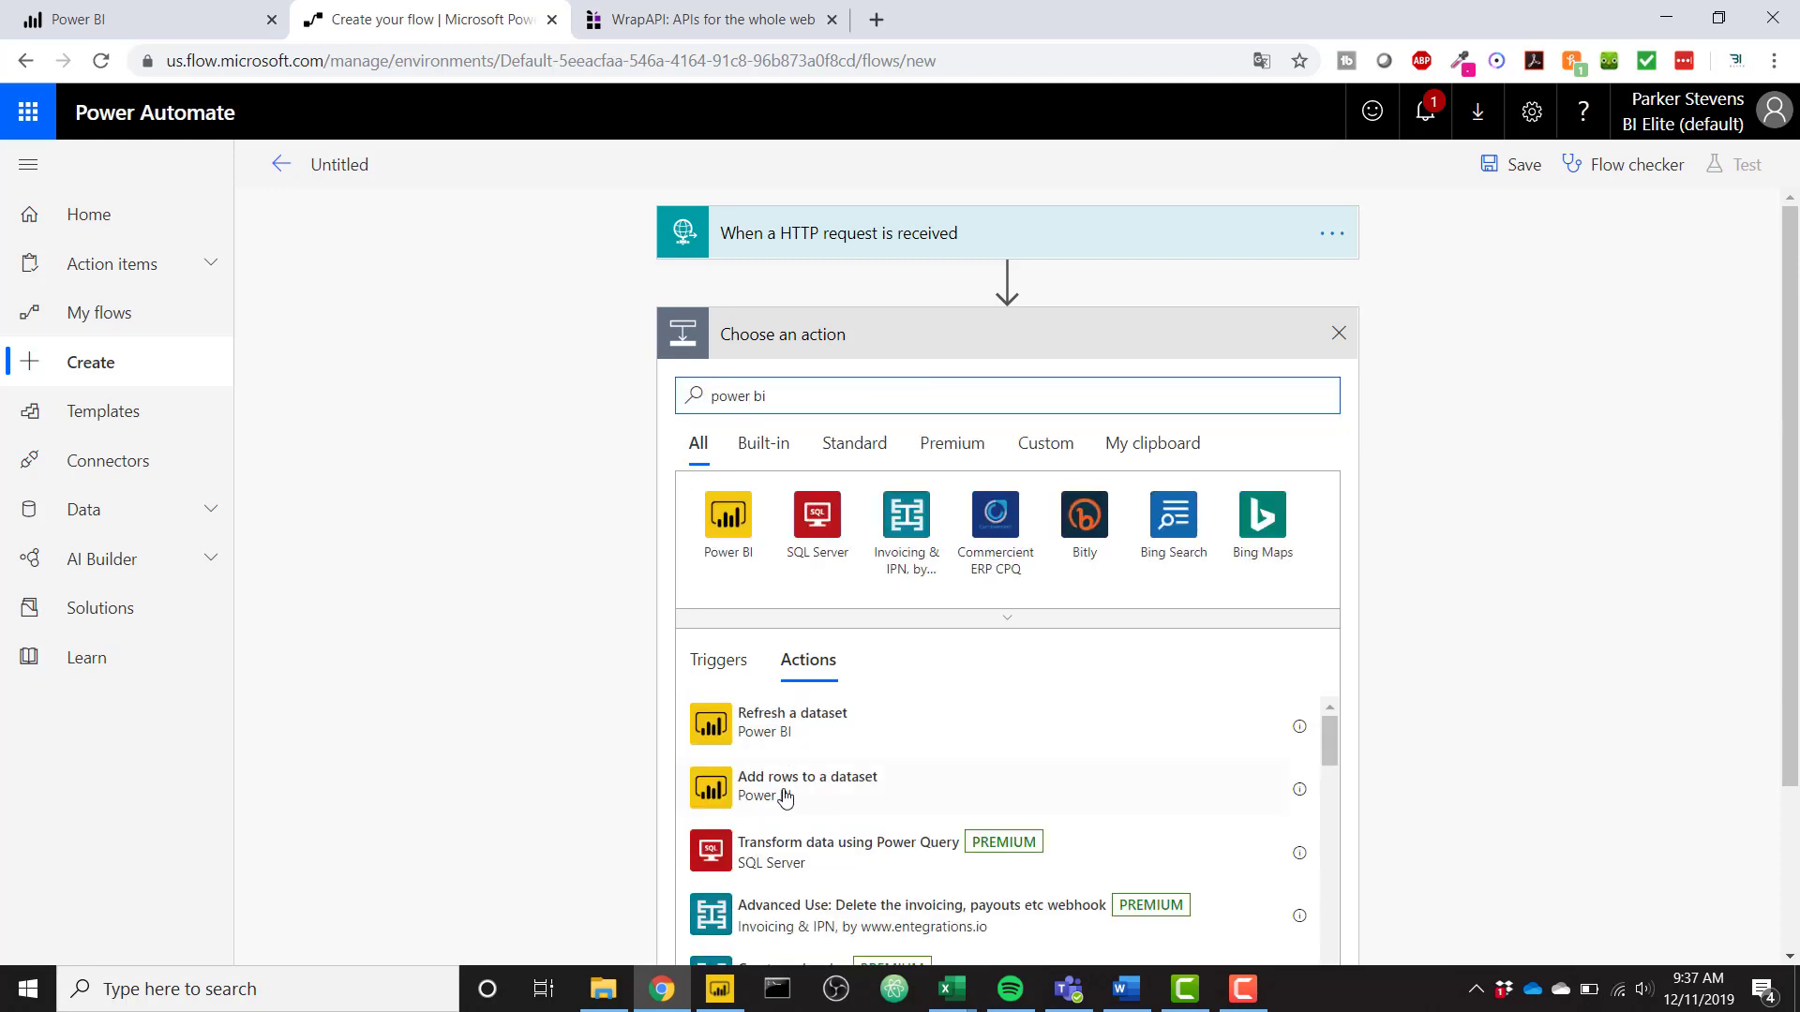
{"action": "left_click", "coordinate": [883, 723]}
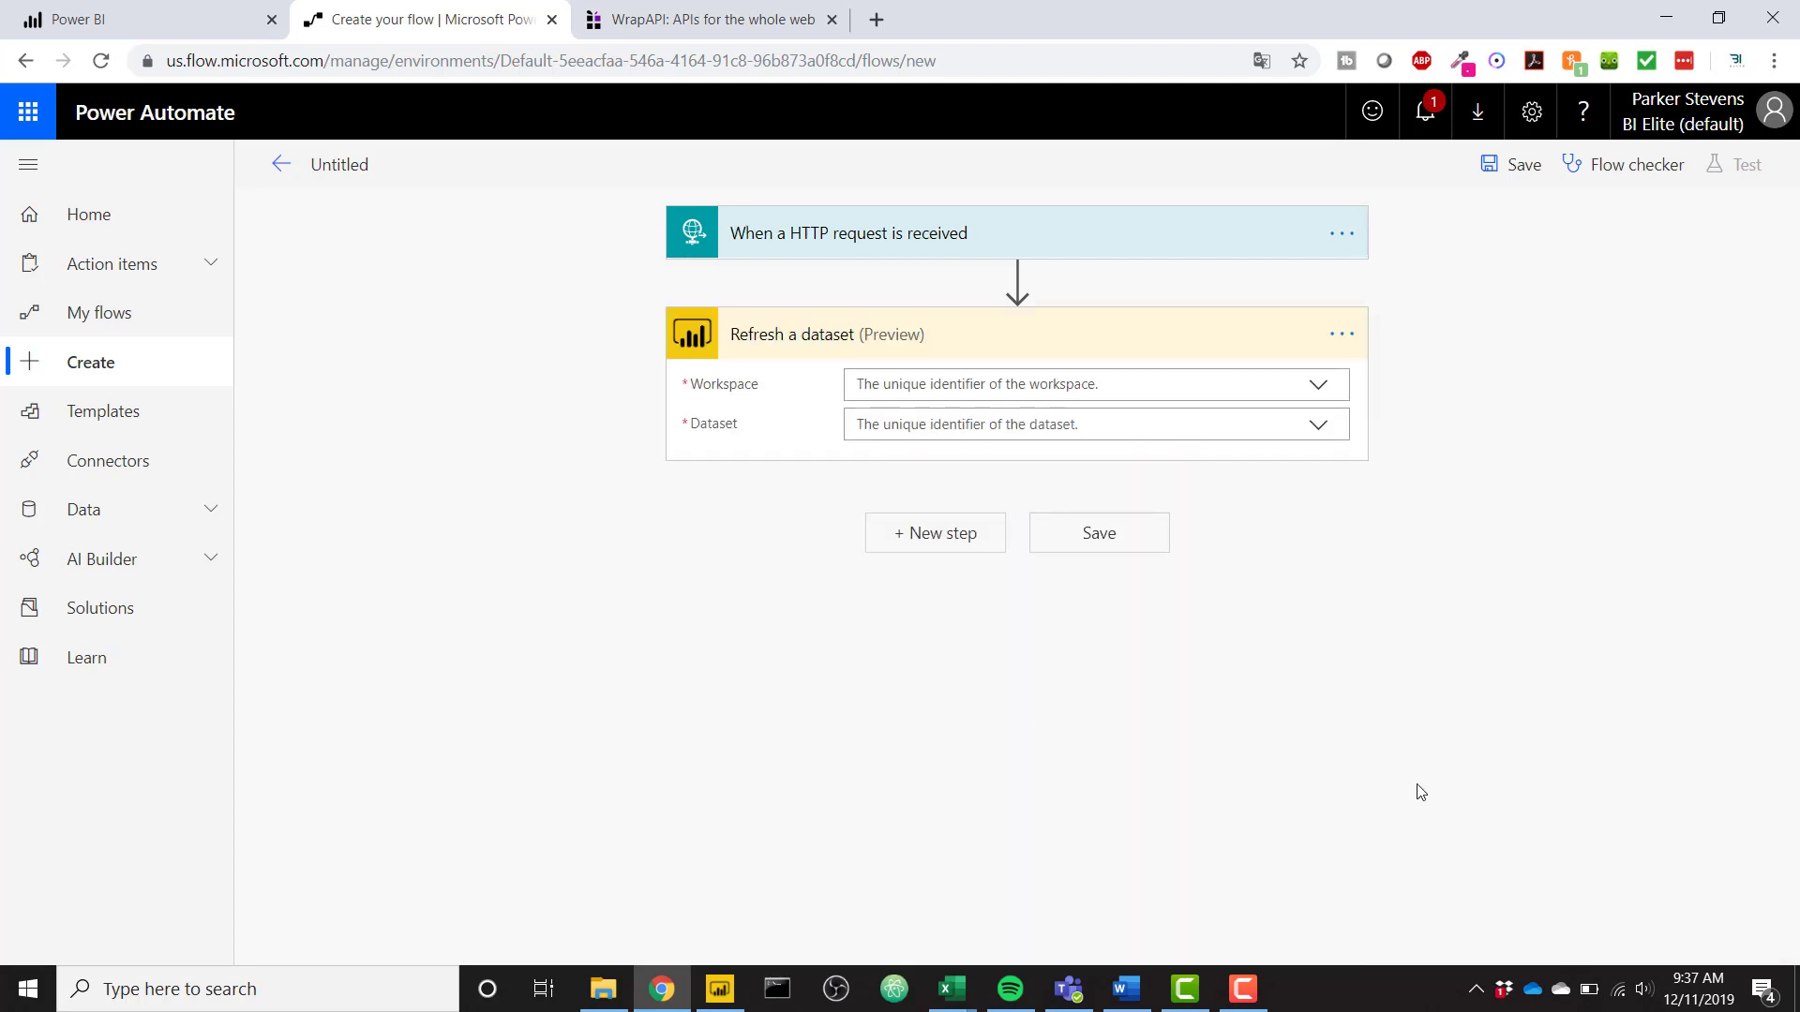
{"action": "left_click", "coordinate": [1321, 391]}
{"action": "scroll", "coordinate": [984, 663], "scroll_direction": "down", "scroll_amount": 2}
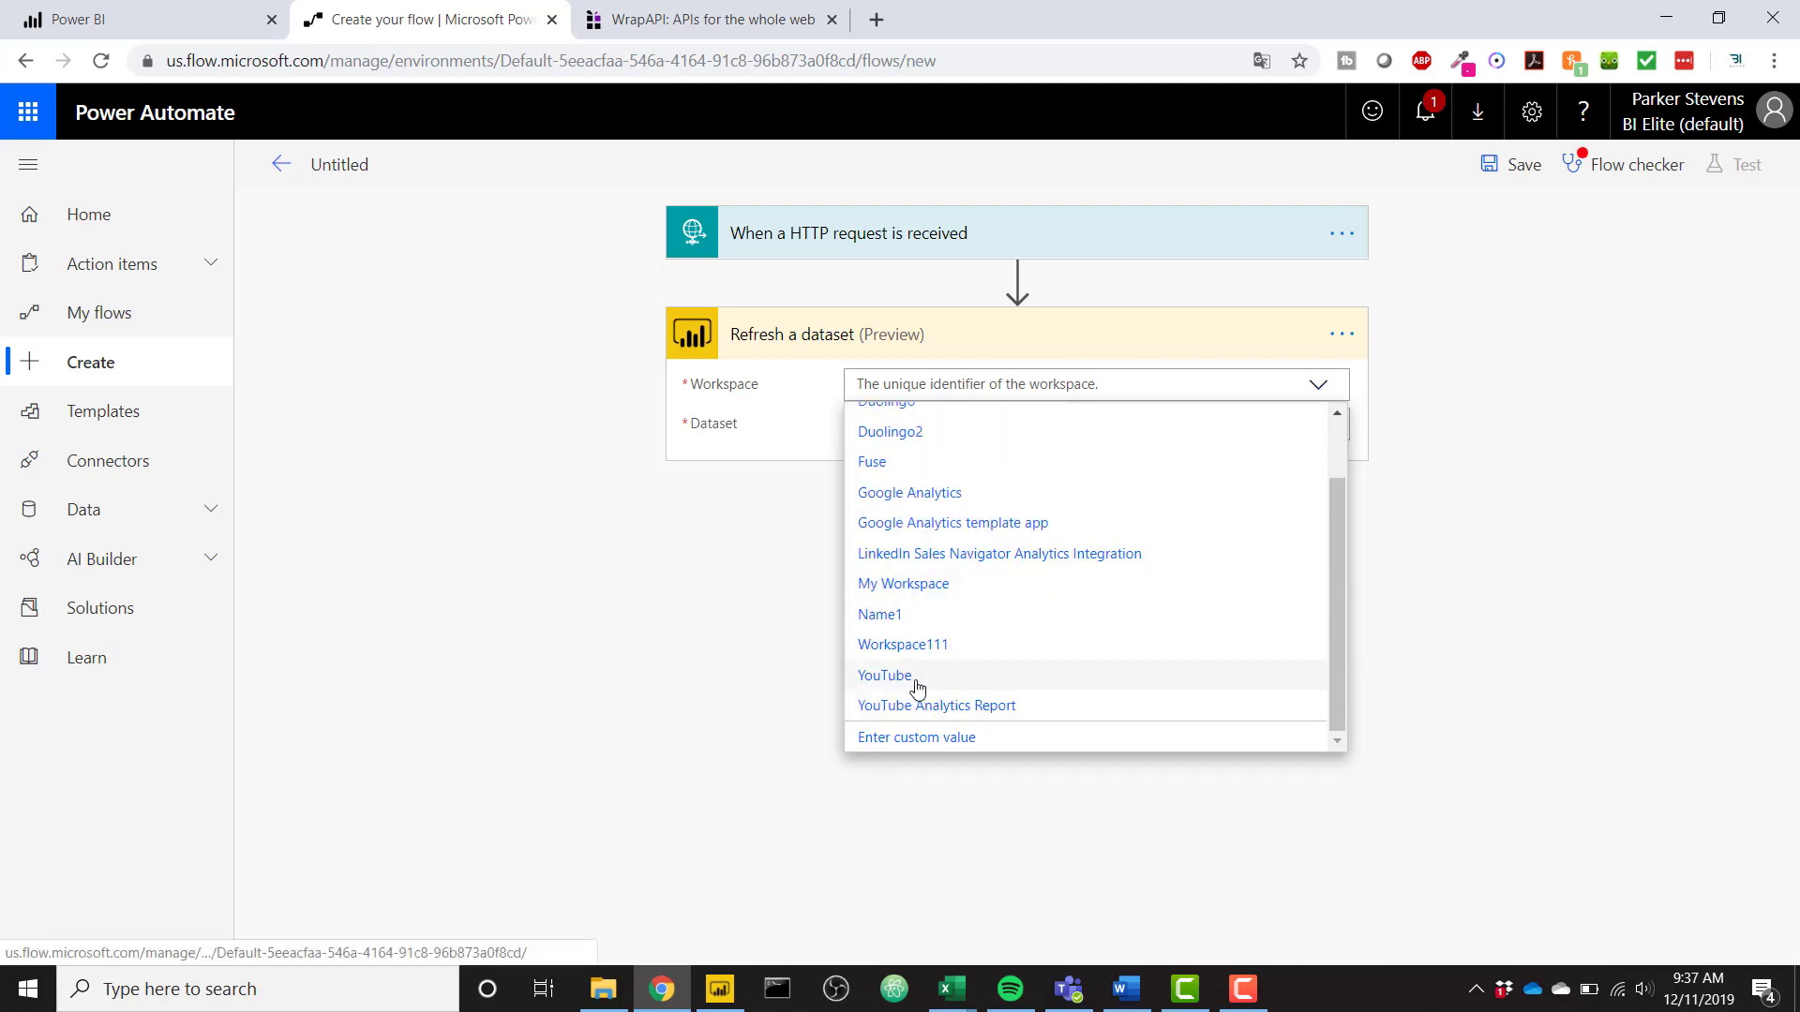
{"action": "left_click", "coordinate": [915, 679]}
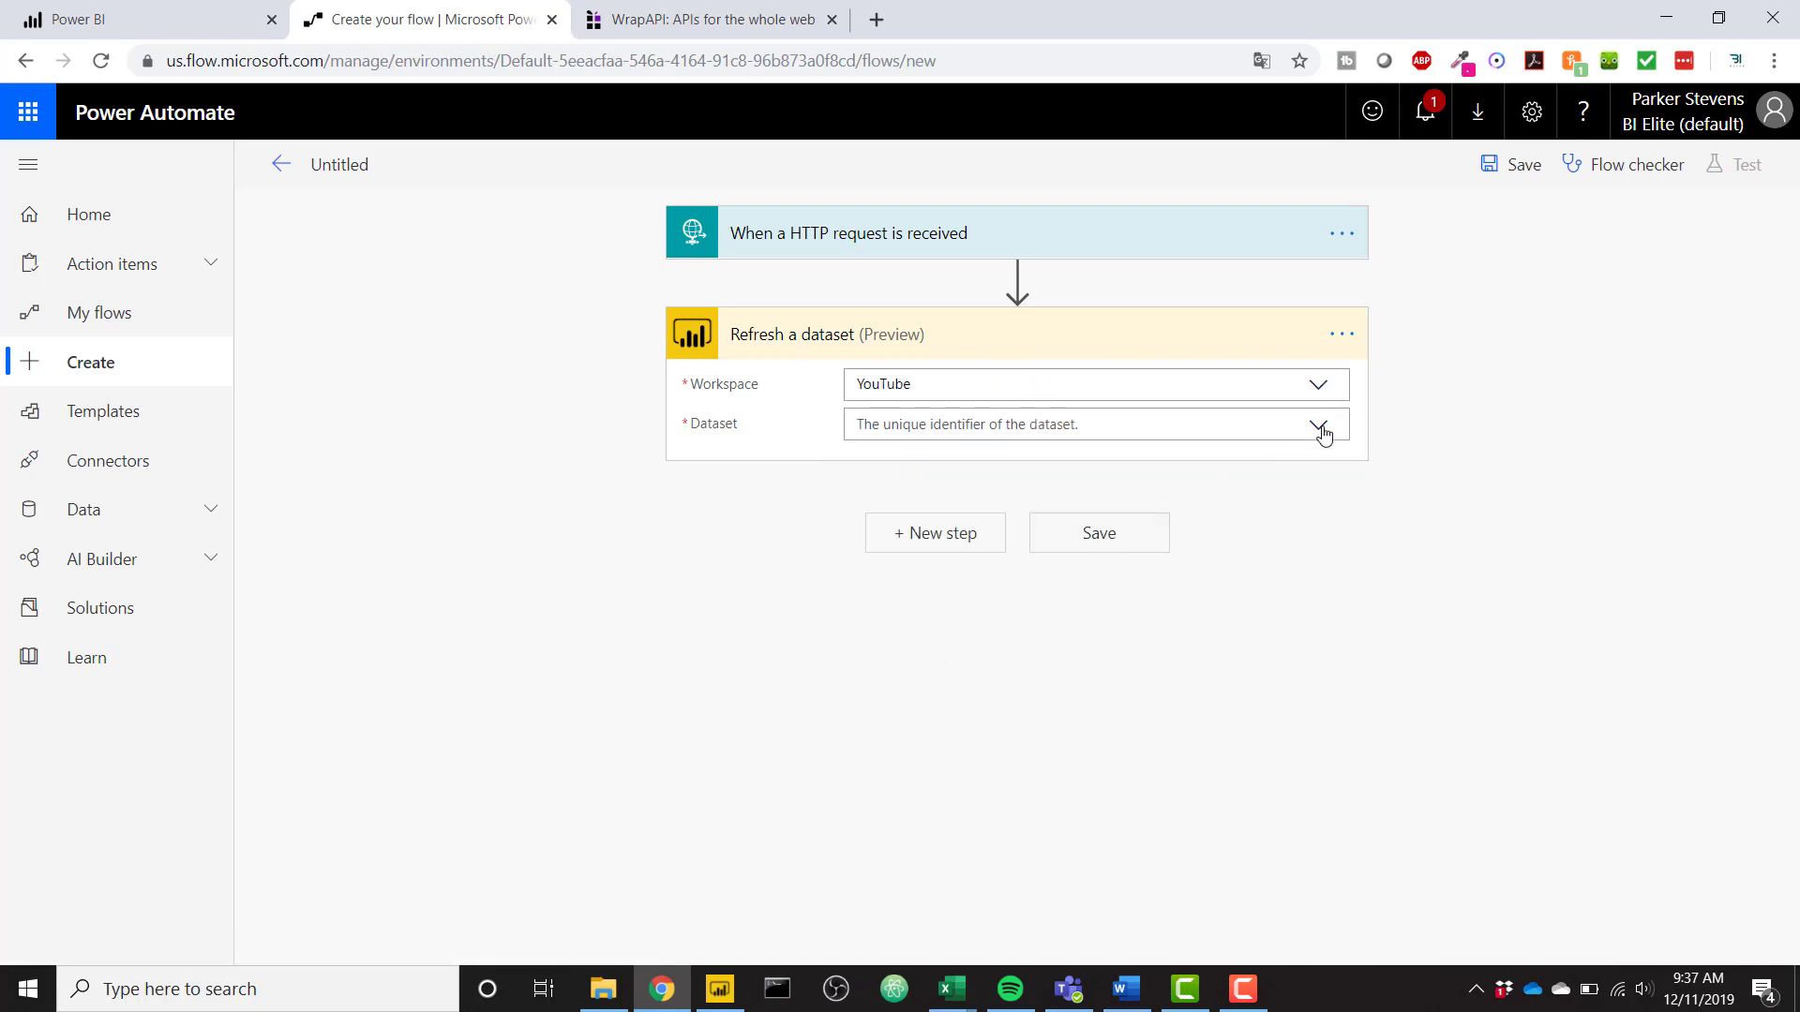
{"action": "left_click", "coordinate": [1321, 427]}
{"action": "left_click", "coordinate": [961, 622]}
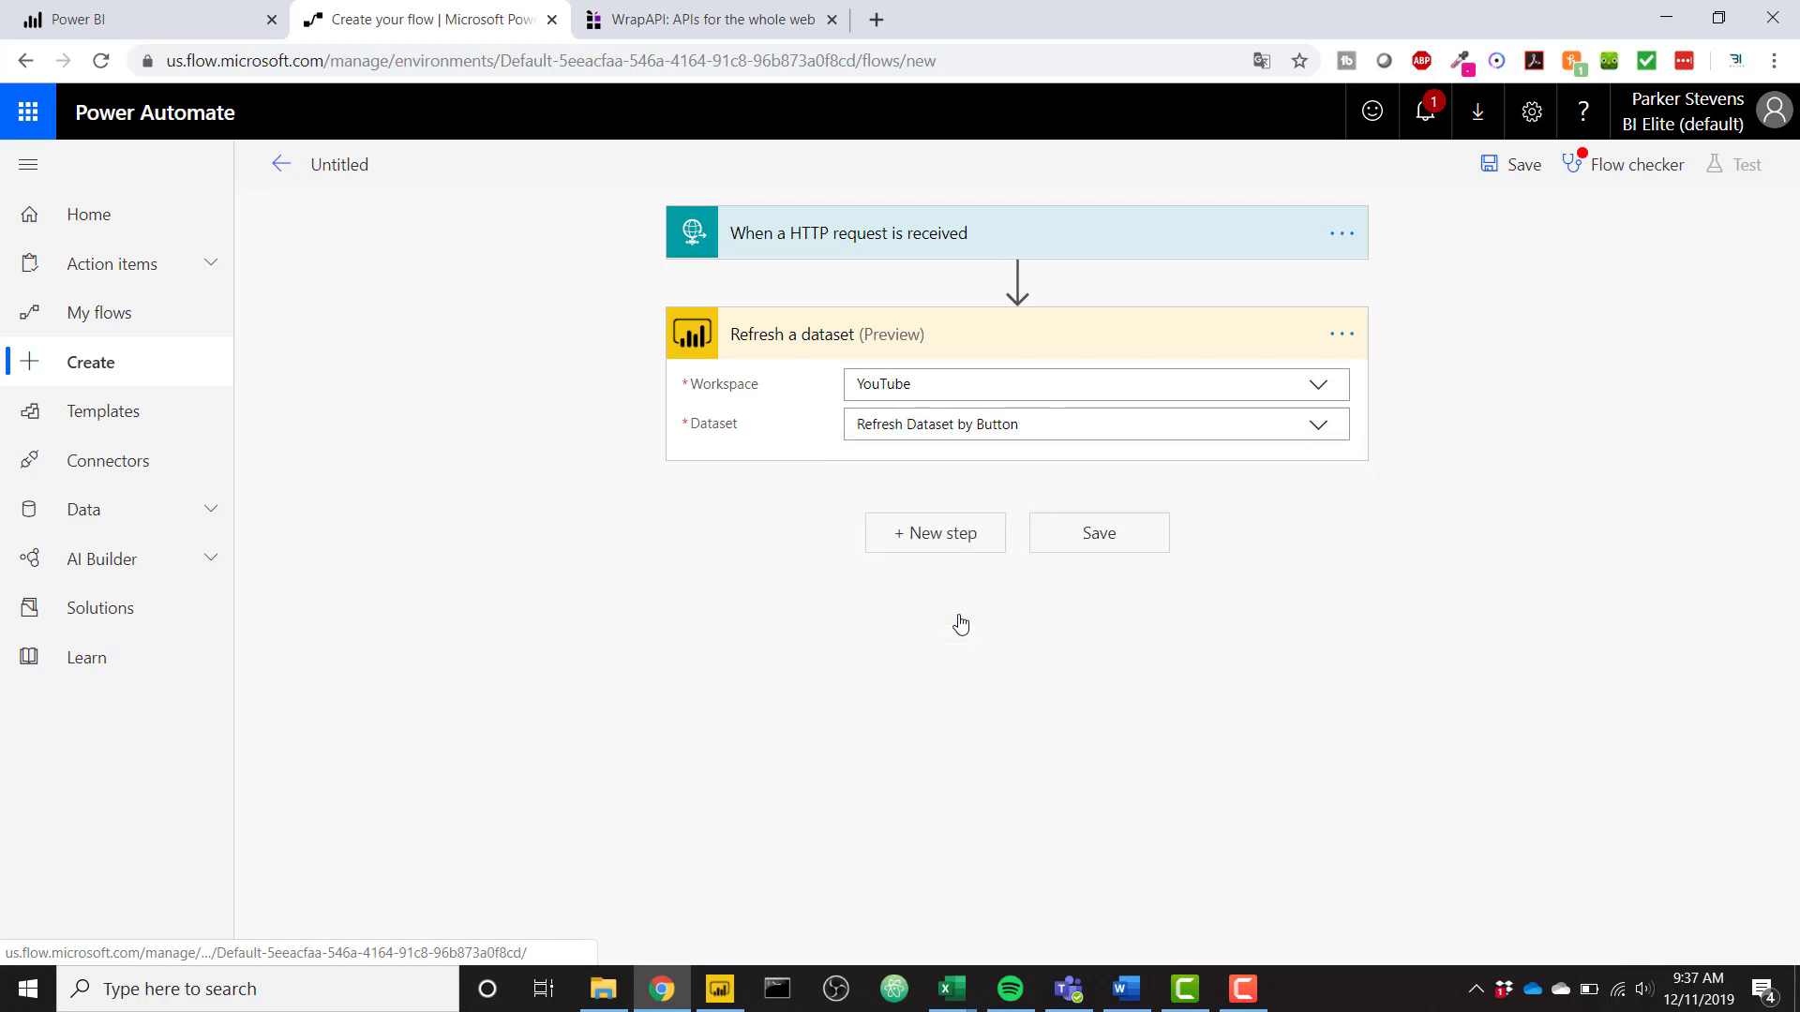
- Save the flow and copy the HTTP trigger's generated POST URL
{"action": "left_click", "coordinate": [1099, 551]}
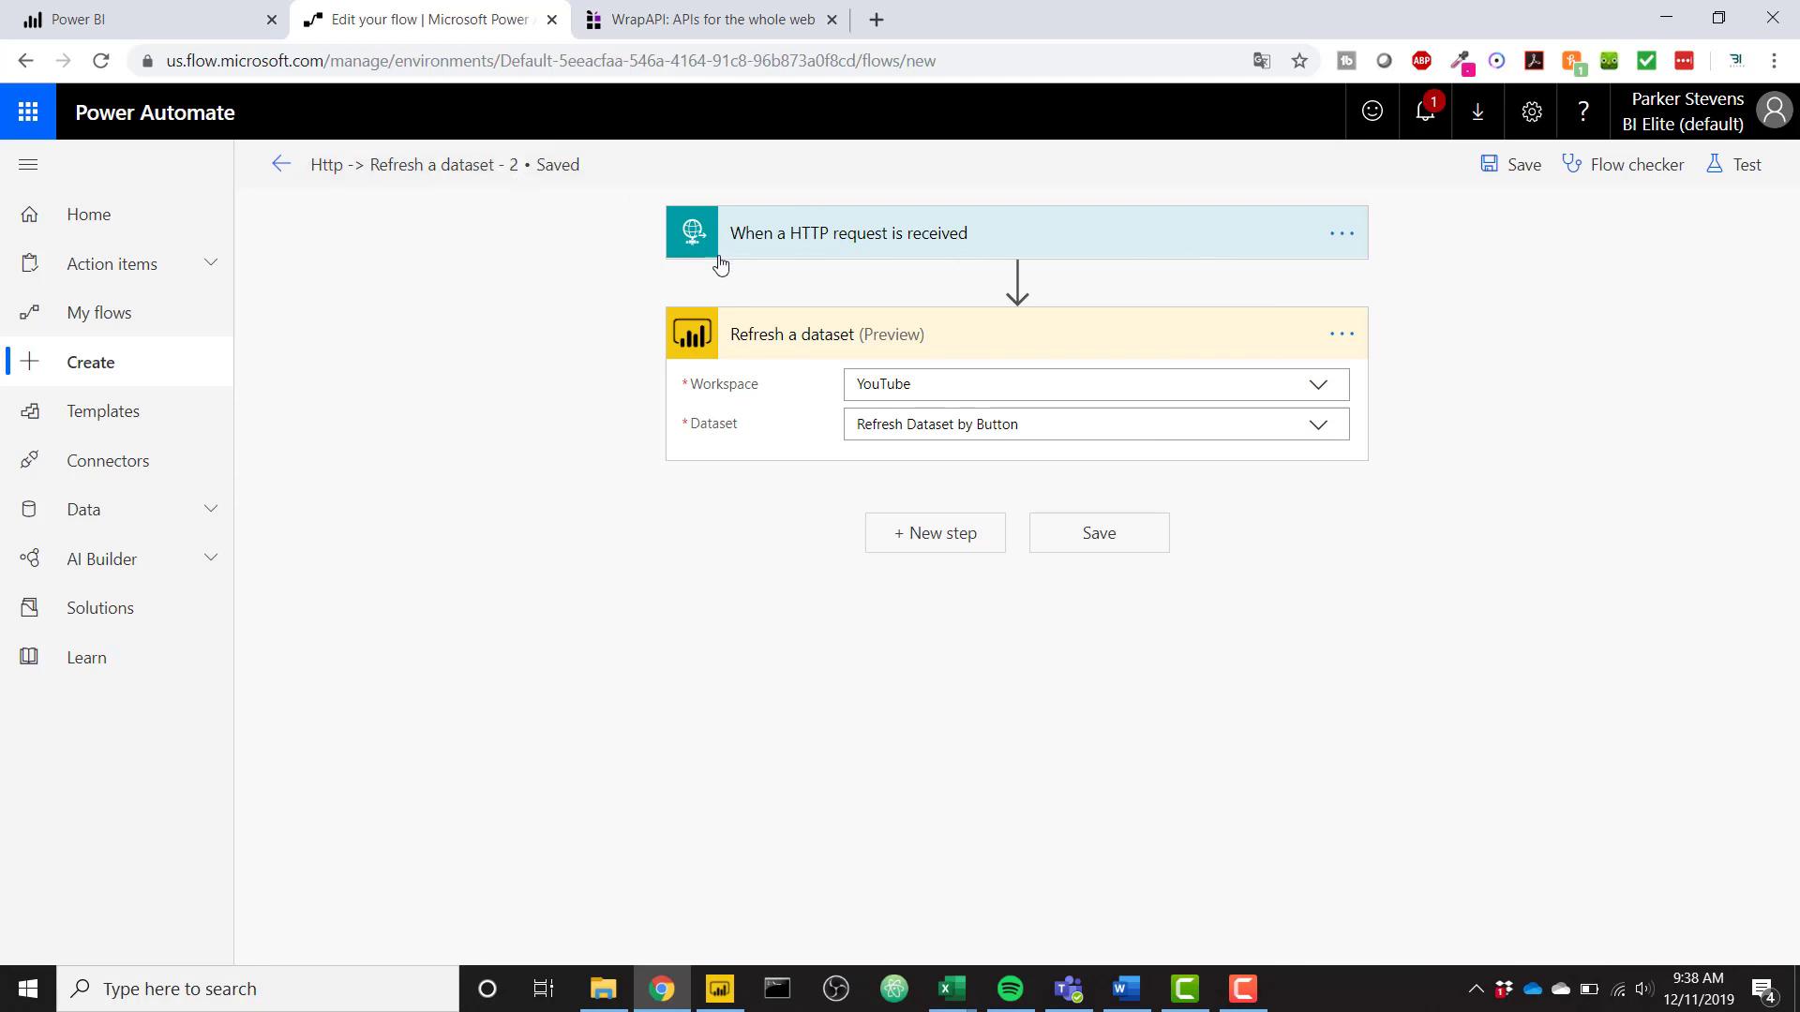
{"action": "left_click", "coordinate": [1104, 242]}
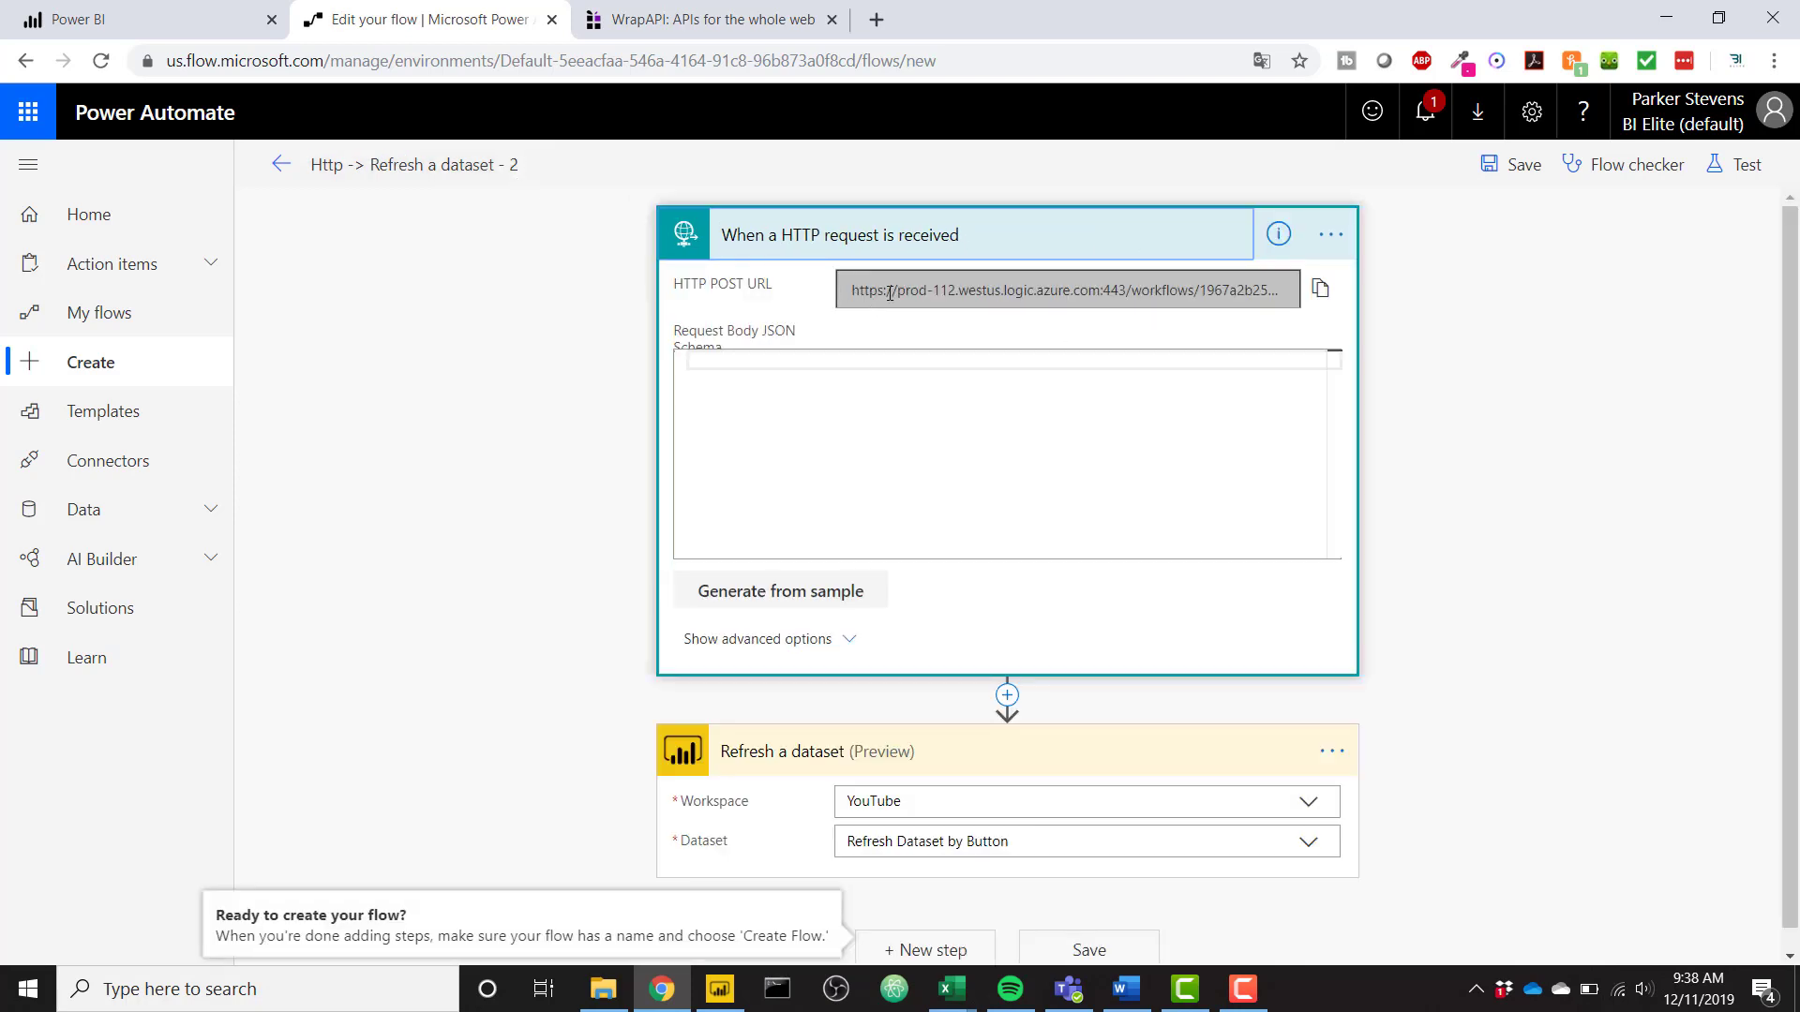
{"action": "left_click", "coordinate": [1321, 291]}
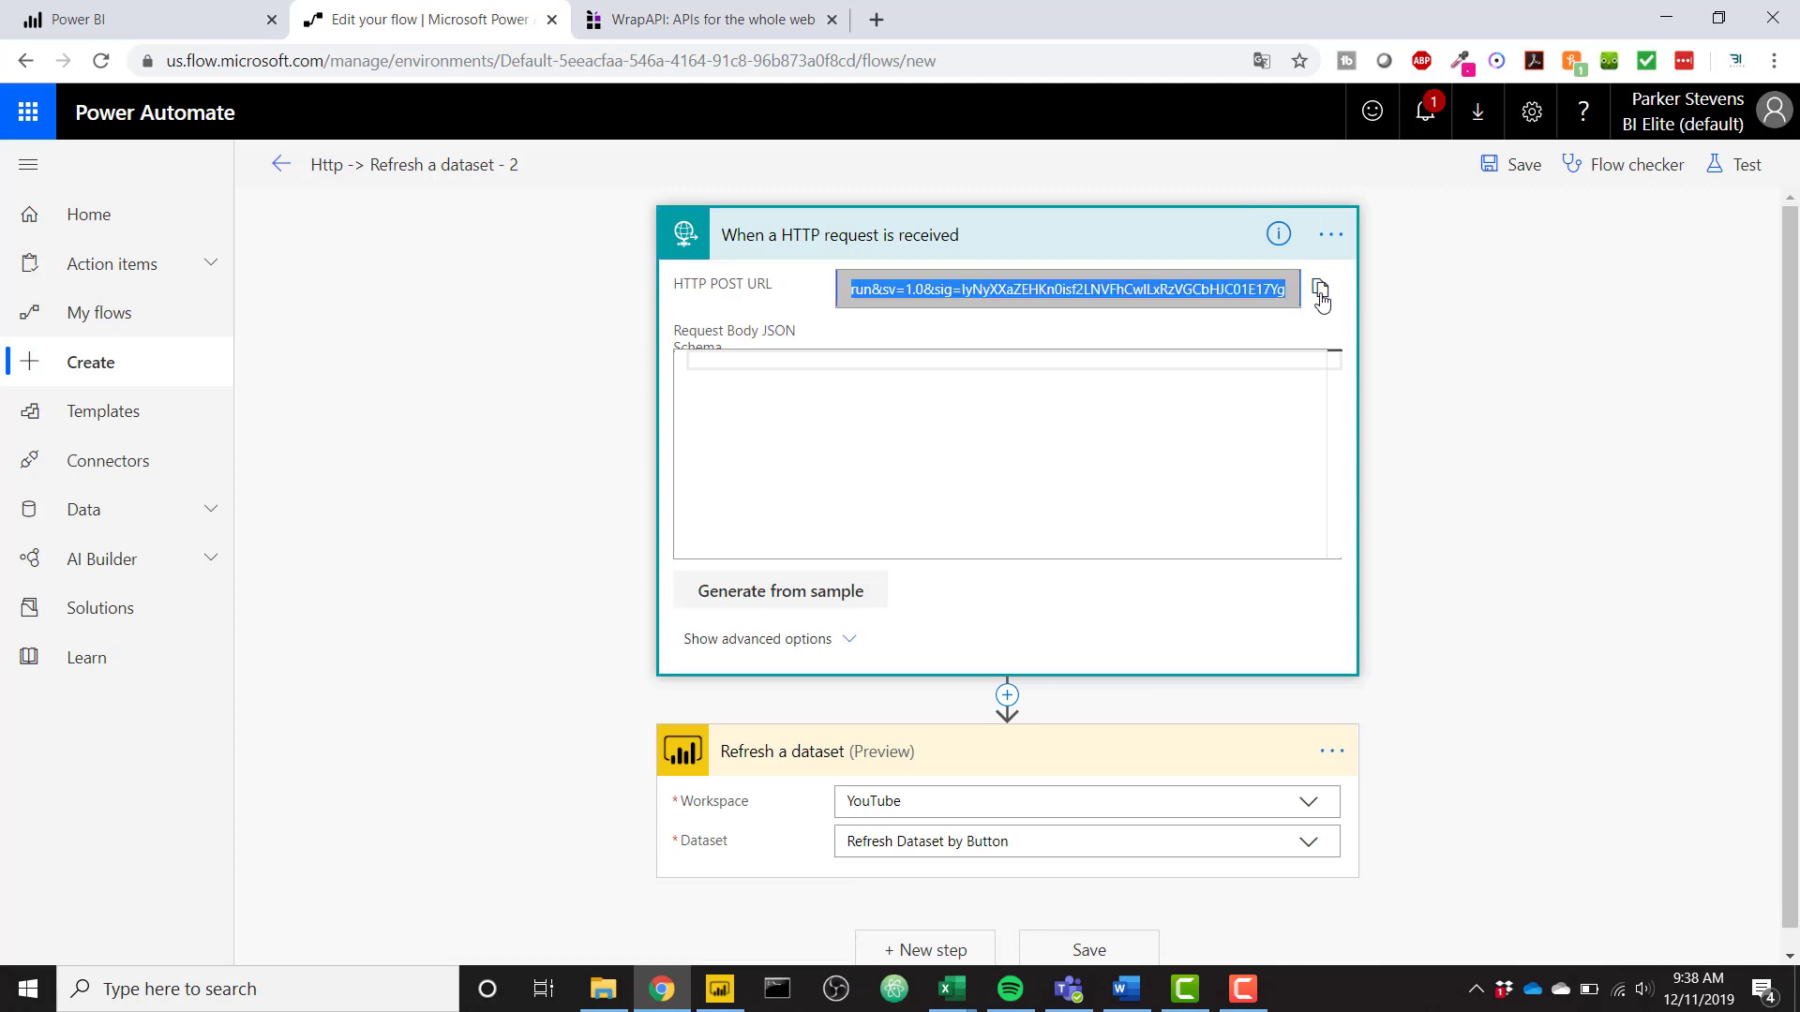
{"action": "left_click", "coordinate": [1321, 293]}
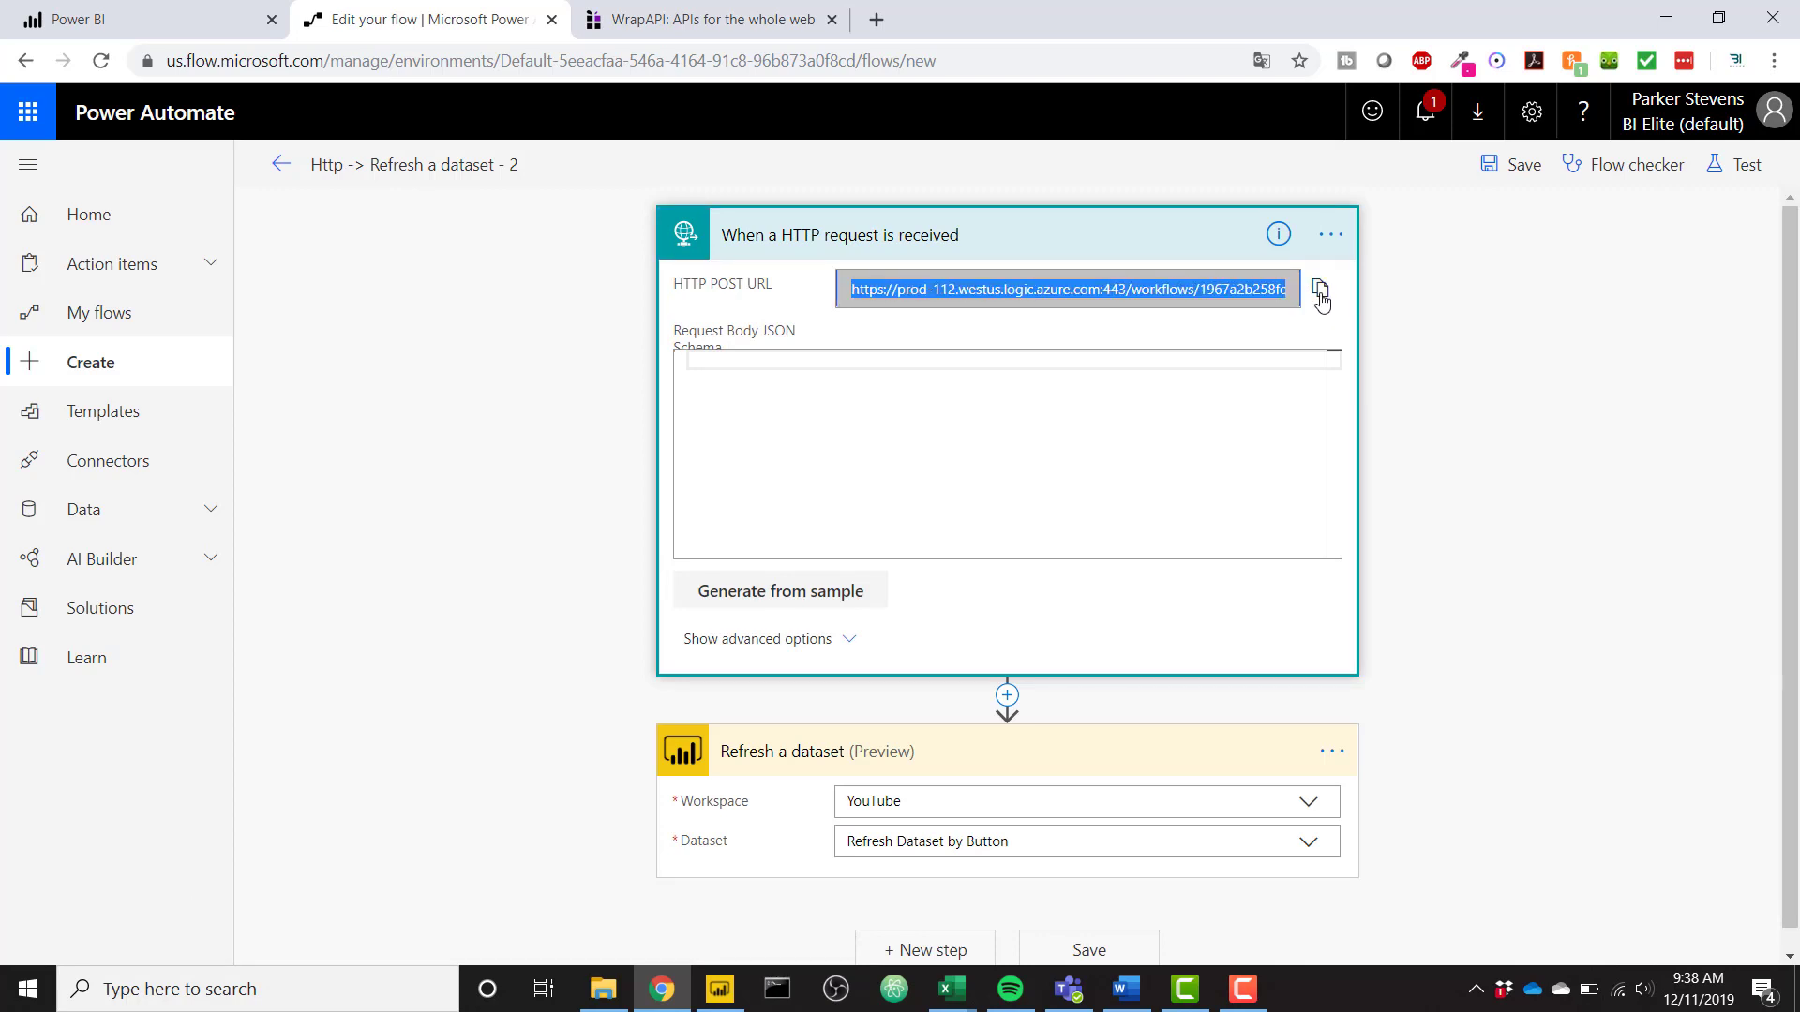
- Load the flow's HTTP URL in a new tab, see the POST error, and return to Power BI datasets
{"action": "left_click", "coordinate": [876, 19]}
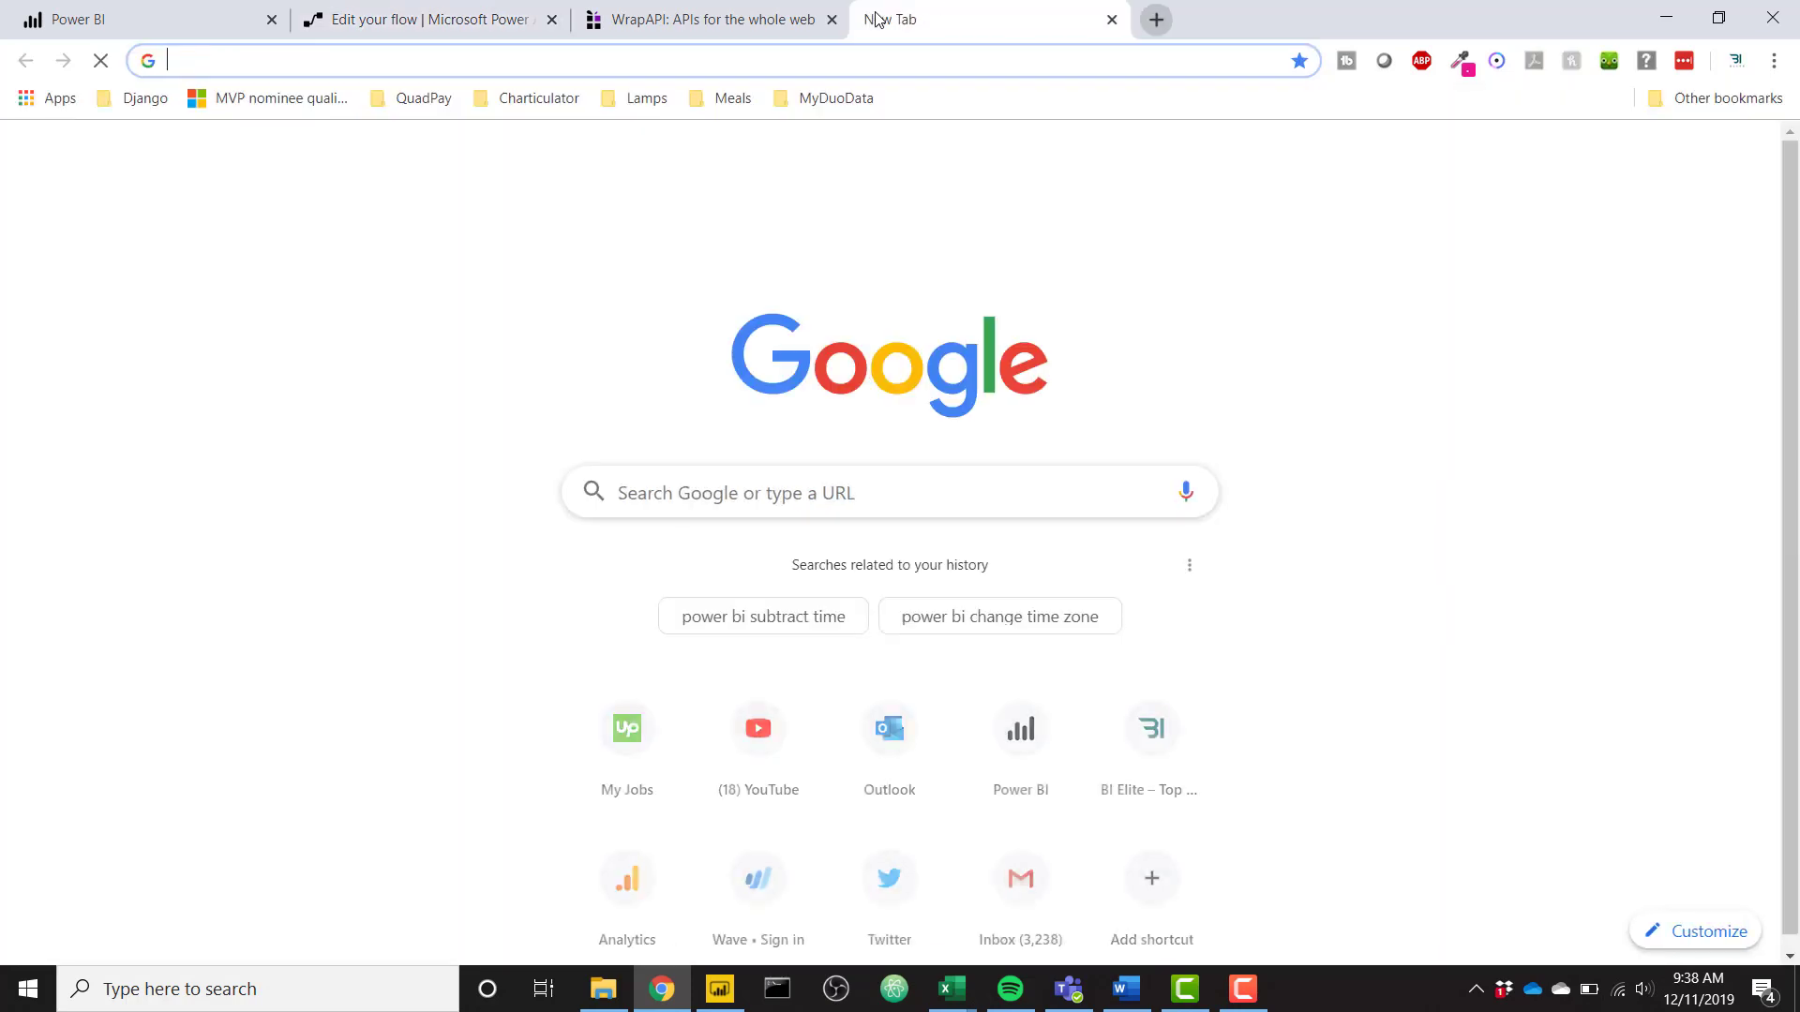
{"action": "key", "text": "ctrl+v"}
{"action": "key", "text": "Return"}
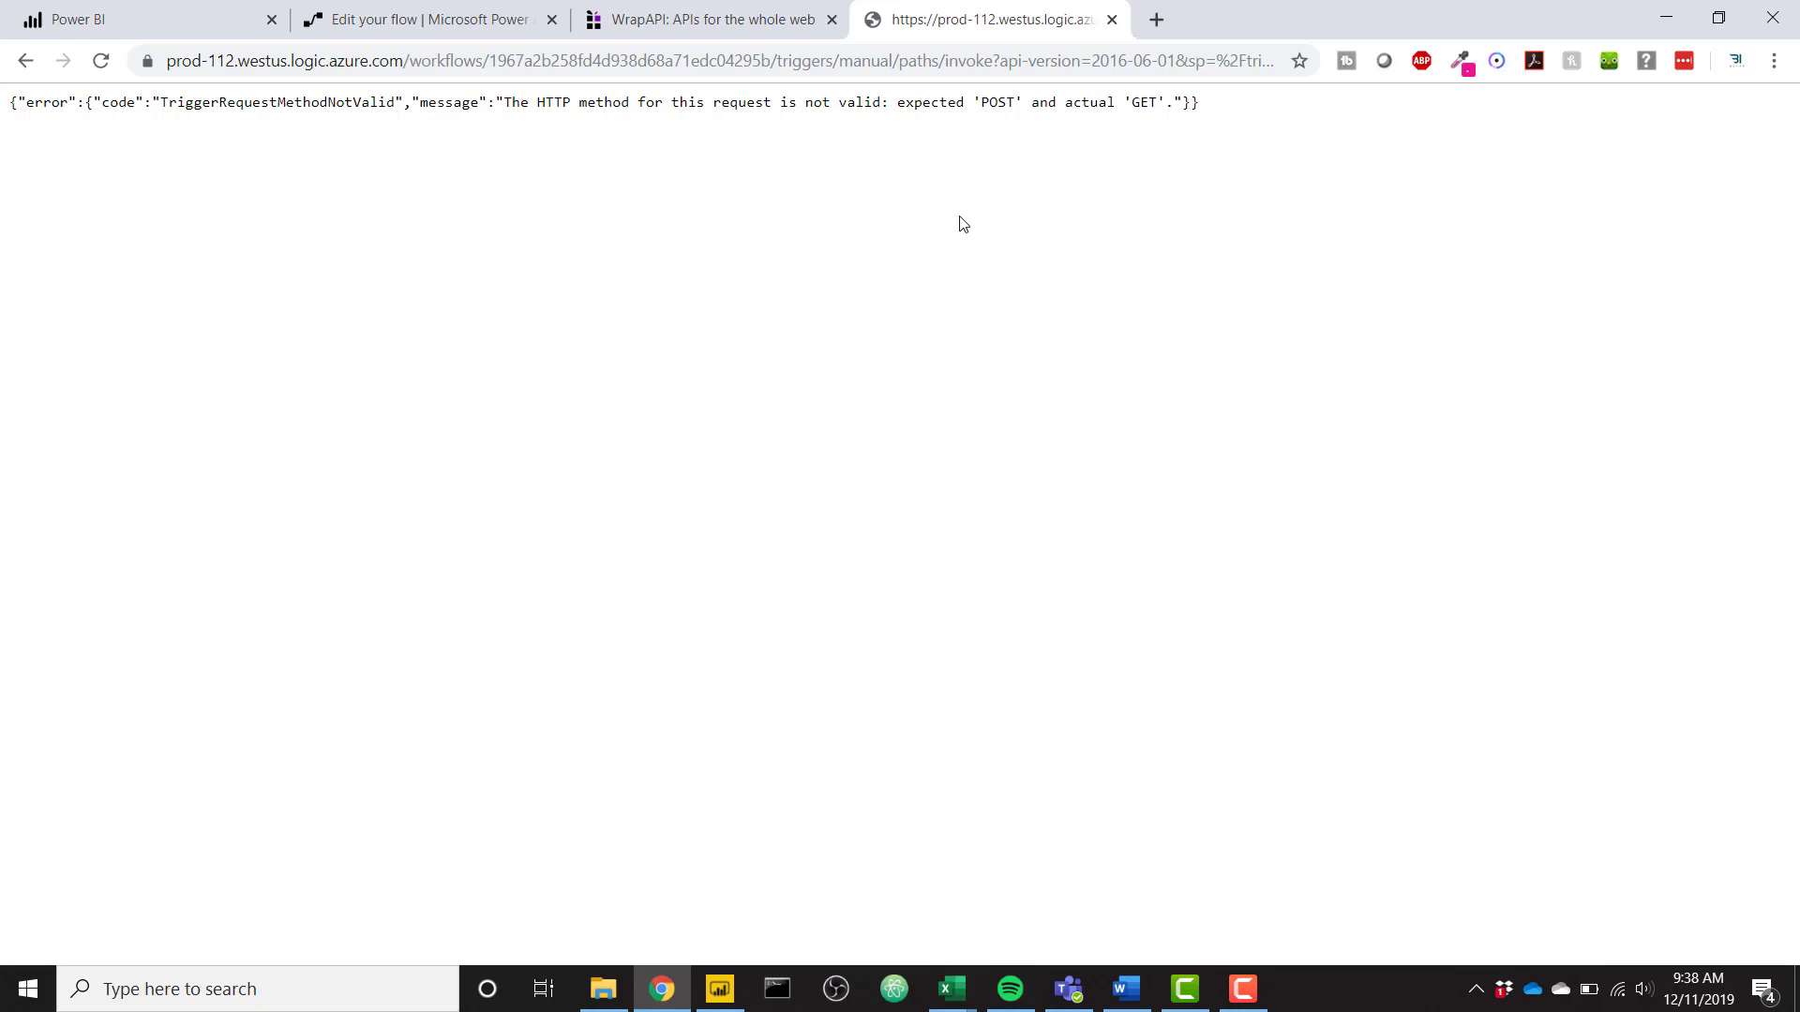
{"action": "left_click", "coordinate": [141, 9]}
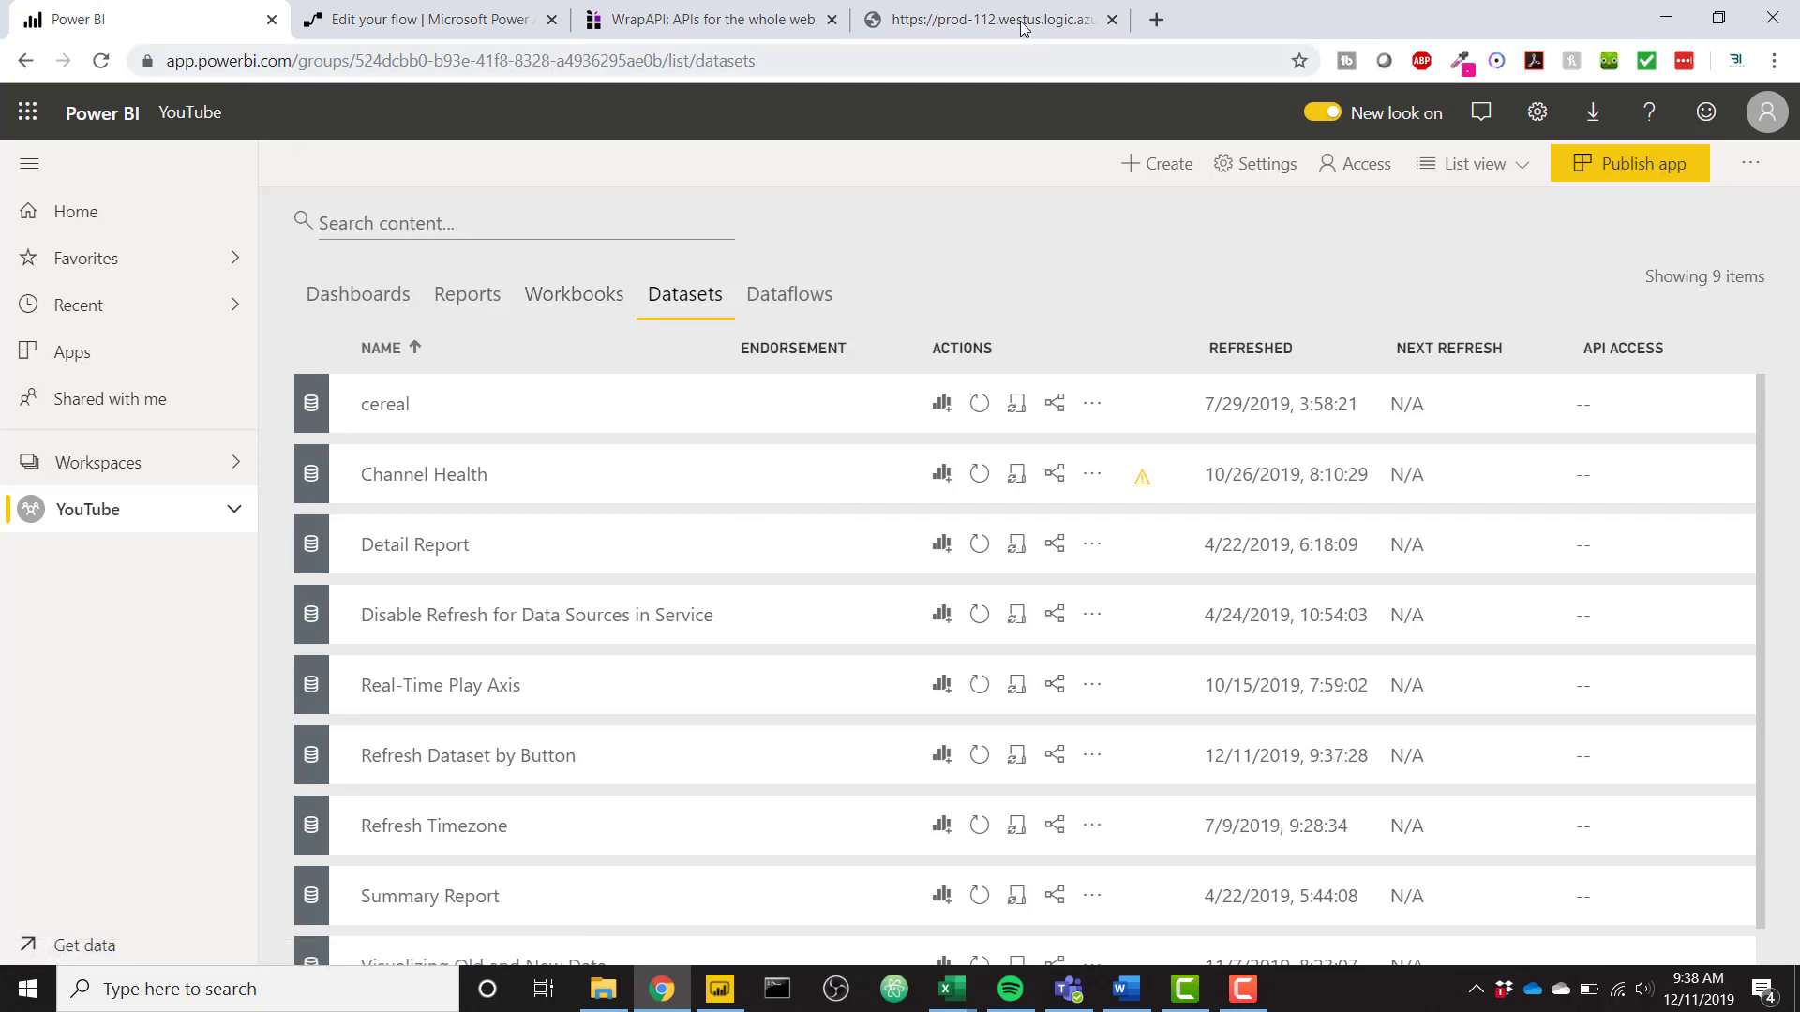
- Switch to the signed-in WrapAPI homepage at wrapapi.com
{"action": "left_click", "coordinate": [738, 42]}
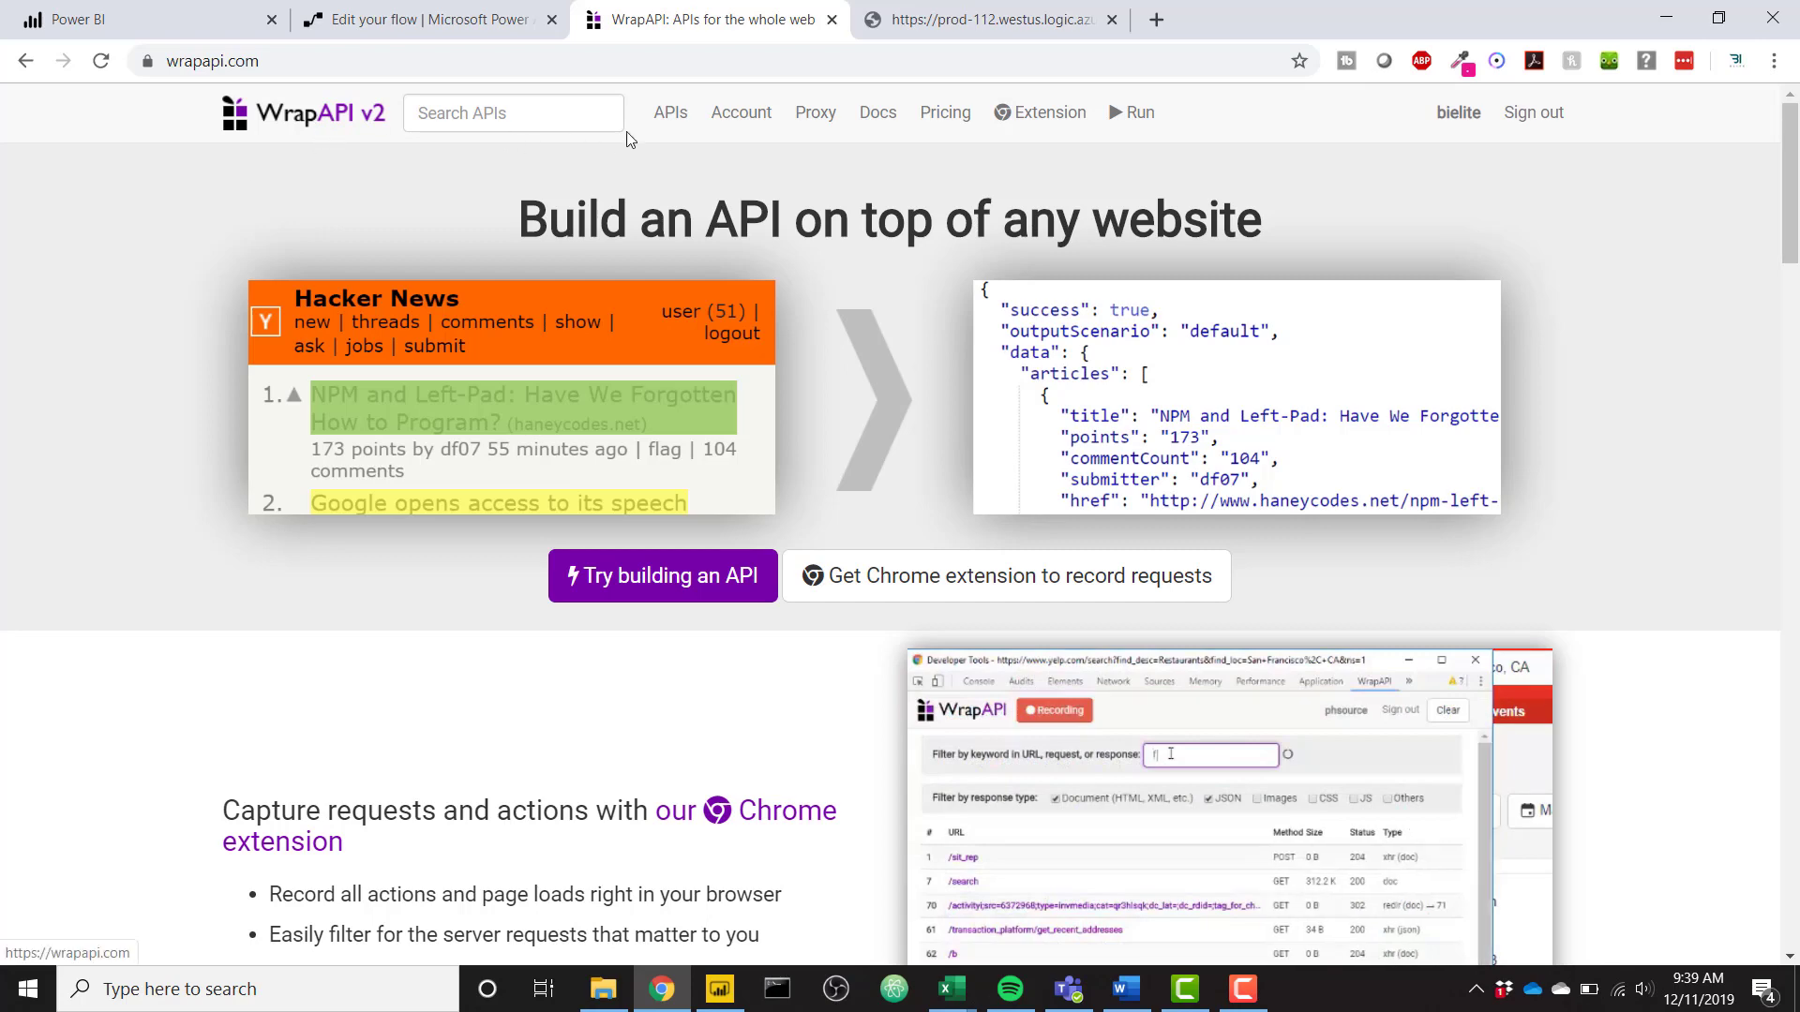
- Go to WrapAPI's saved APIs list and open the powerbi/RefreshDataset endpoint
{"action": "left_click", "coordinate": [677, 122]}
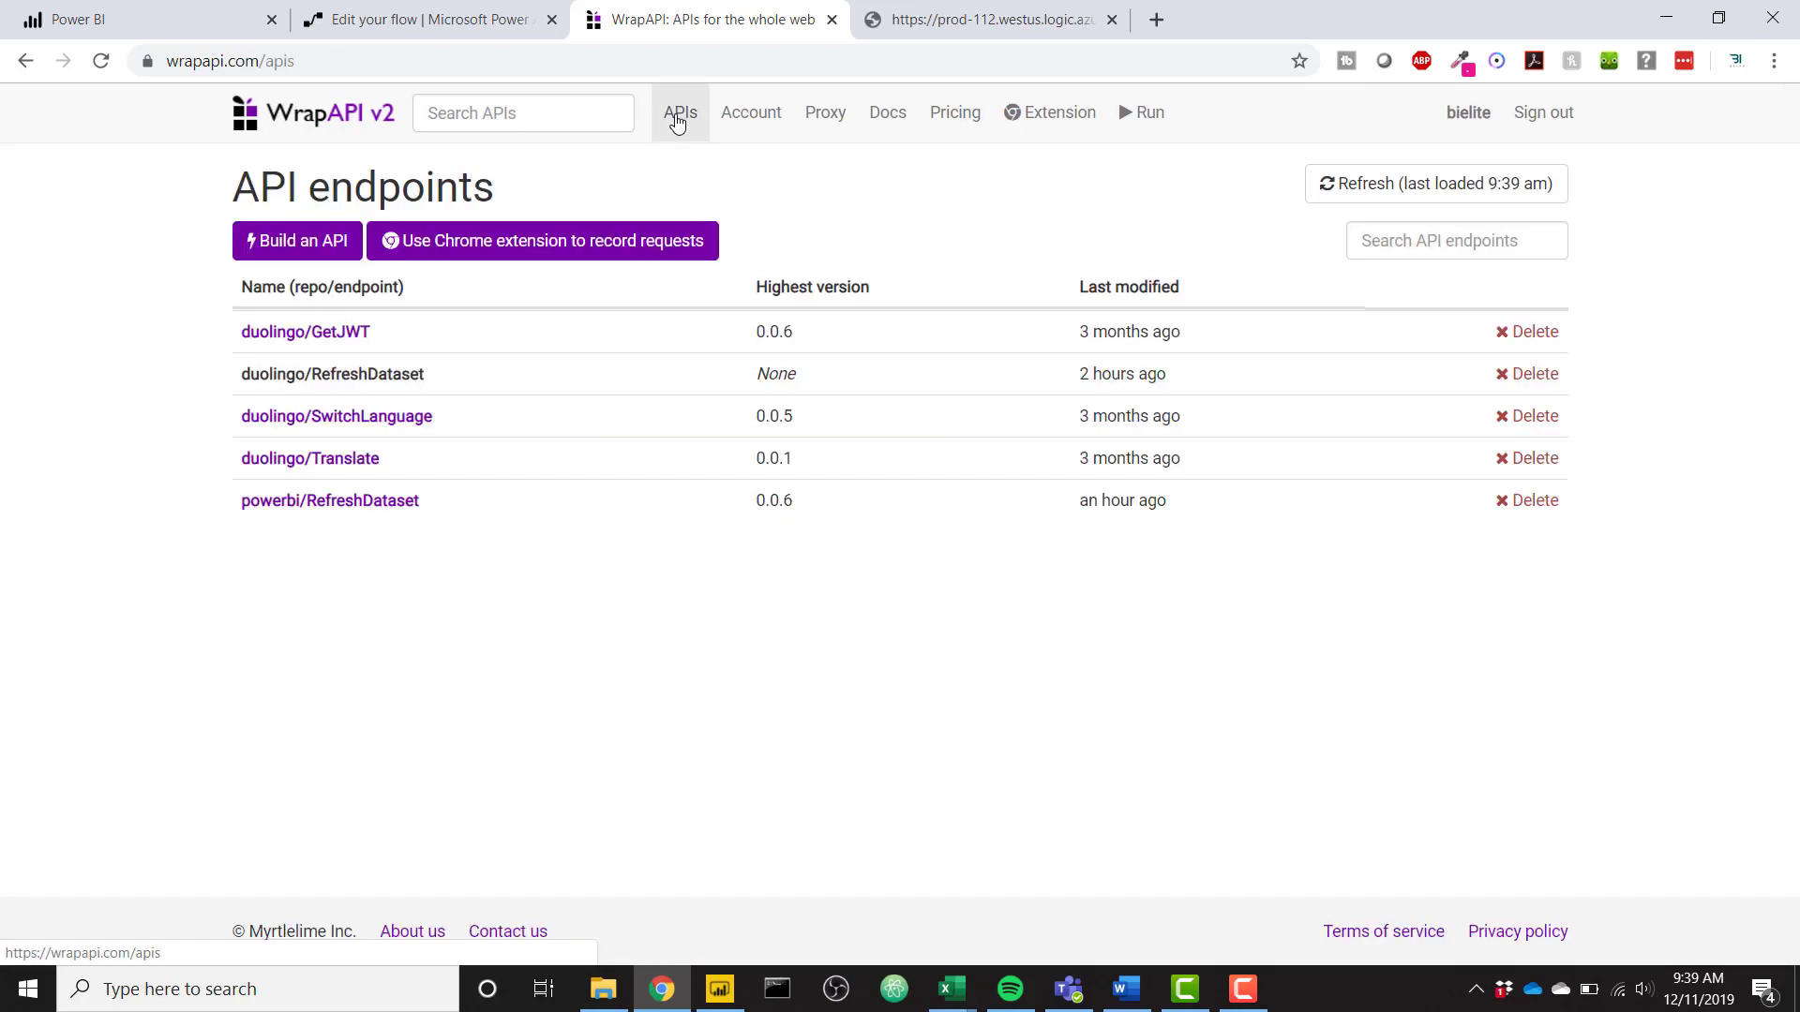
{"action": "double_click", "coordinate": [324, 60]}
{"action": "left_click", "coordinate": [378, 58]}
{"action": "key", "text": "BackSpace"}
{"action": "key", "text": "Return"}
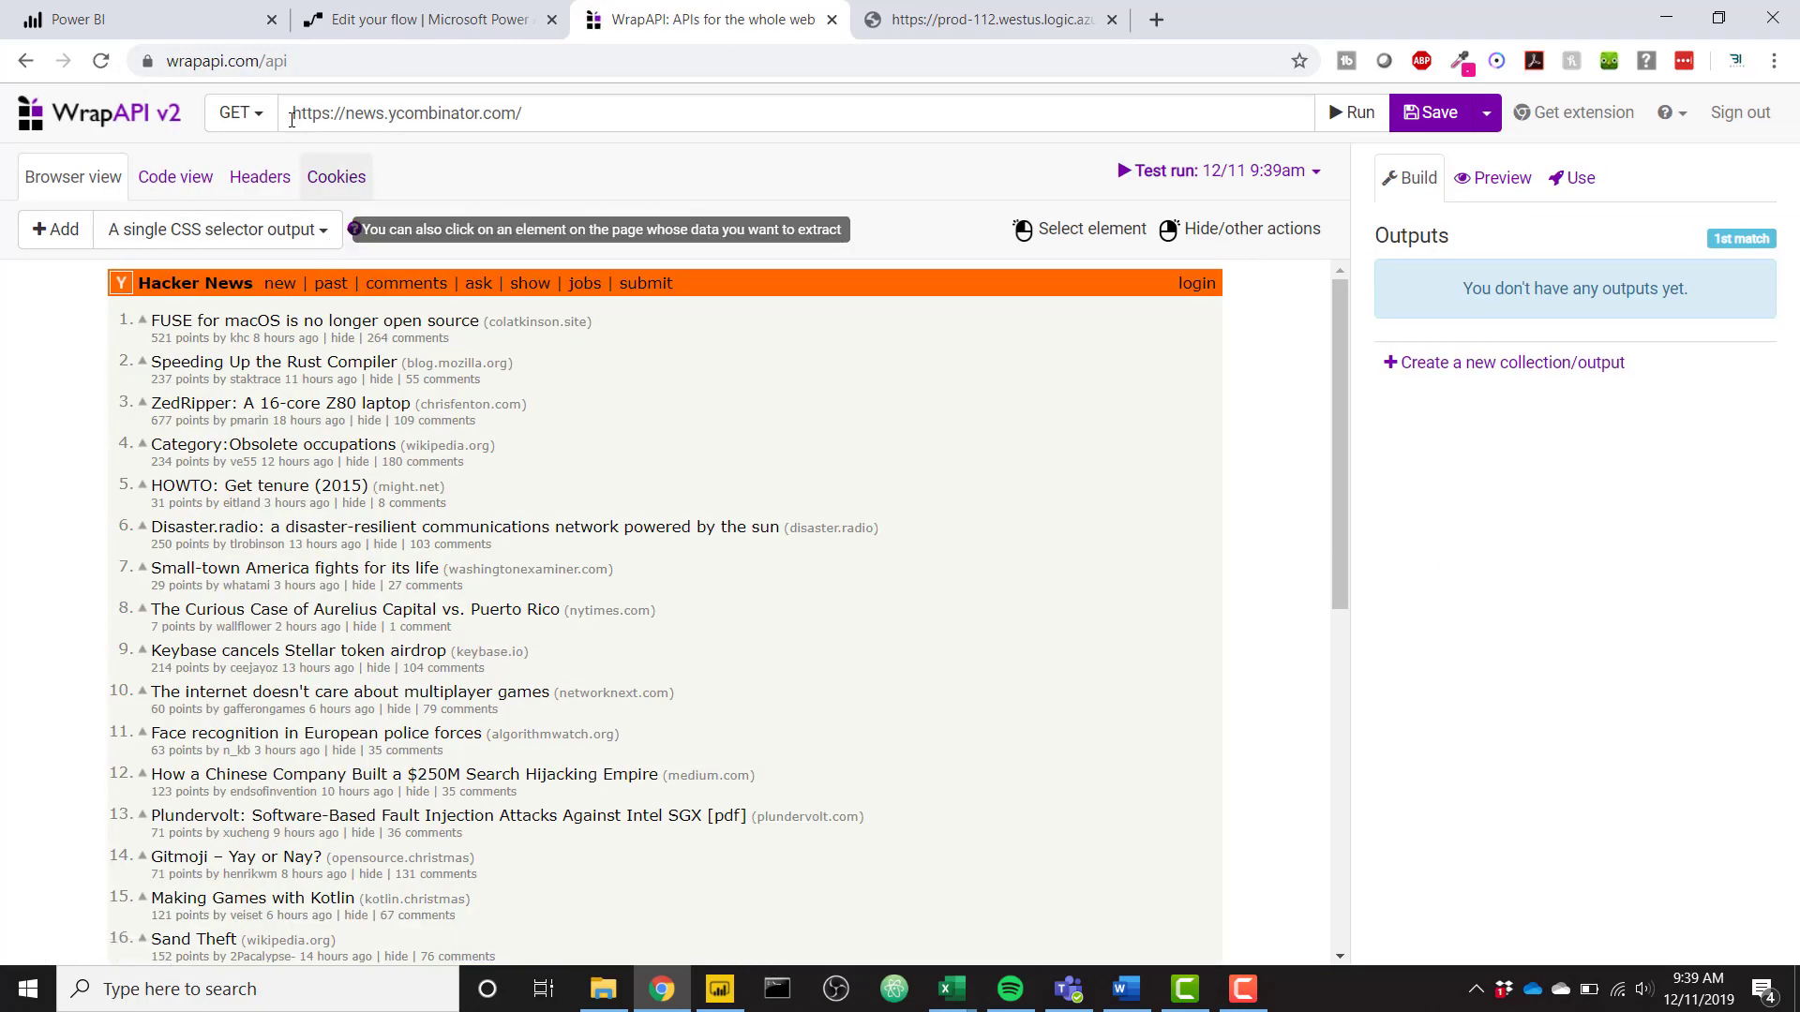
{"action": "left_click", "coordinate": [164, 122]}
{"action": "left_click", "coordinate": [1024, 223]}
{"action": "left_click", "coordinate": [670, 115]}
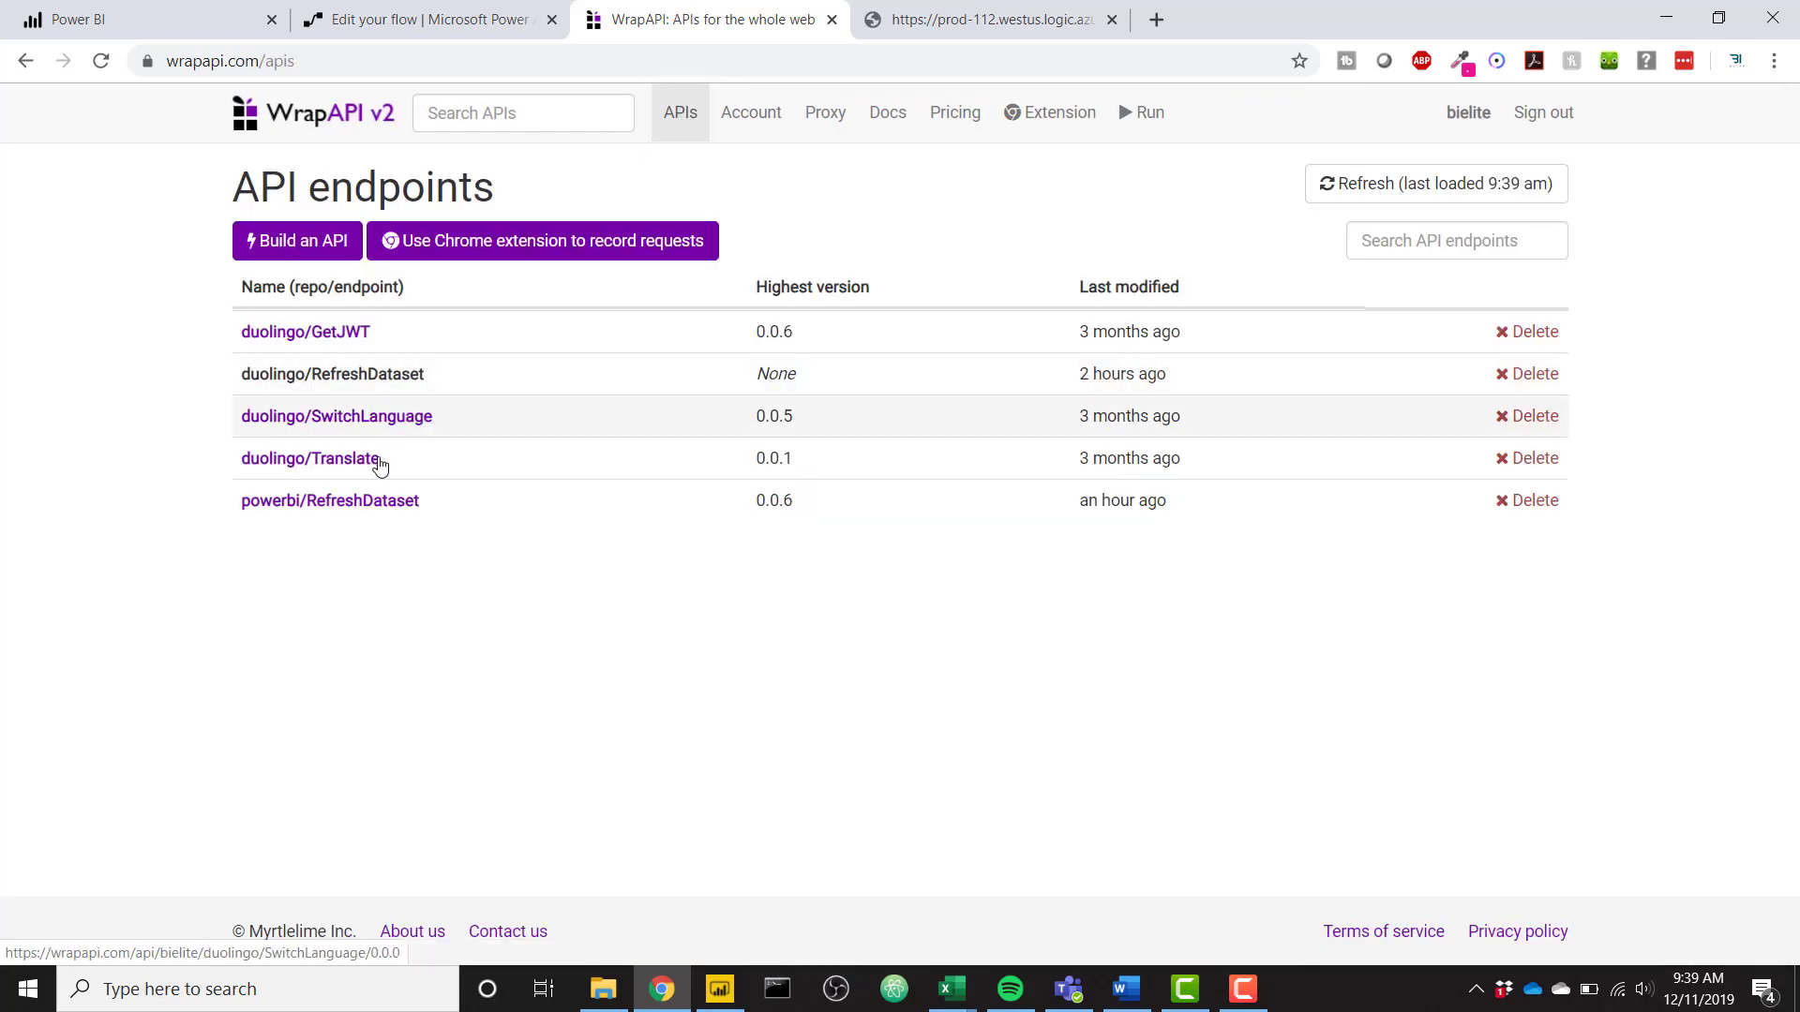
{"action": "left_click", "coordinate": [341, 504]}
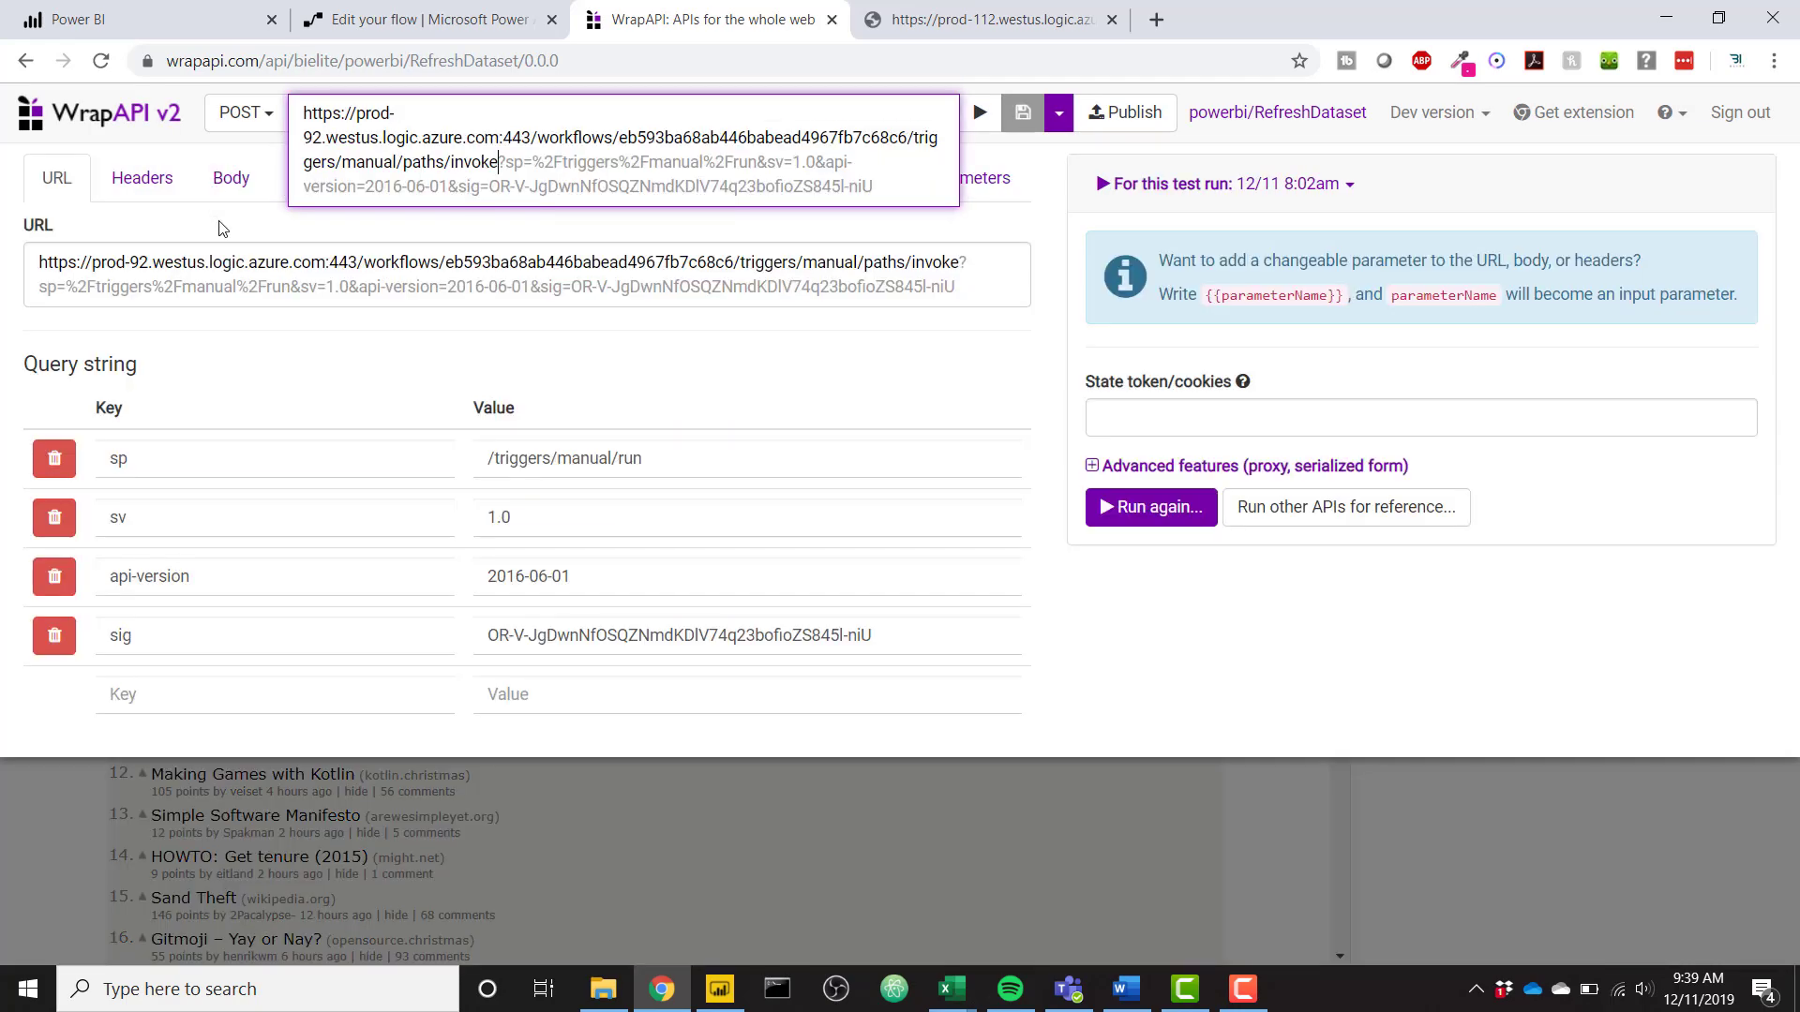
{"action": "left_click", "coordinate": [222, 228]}
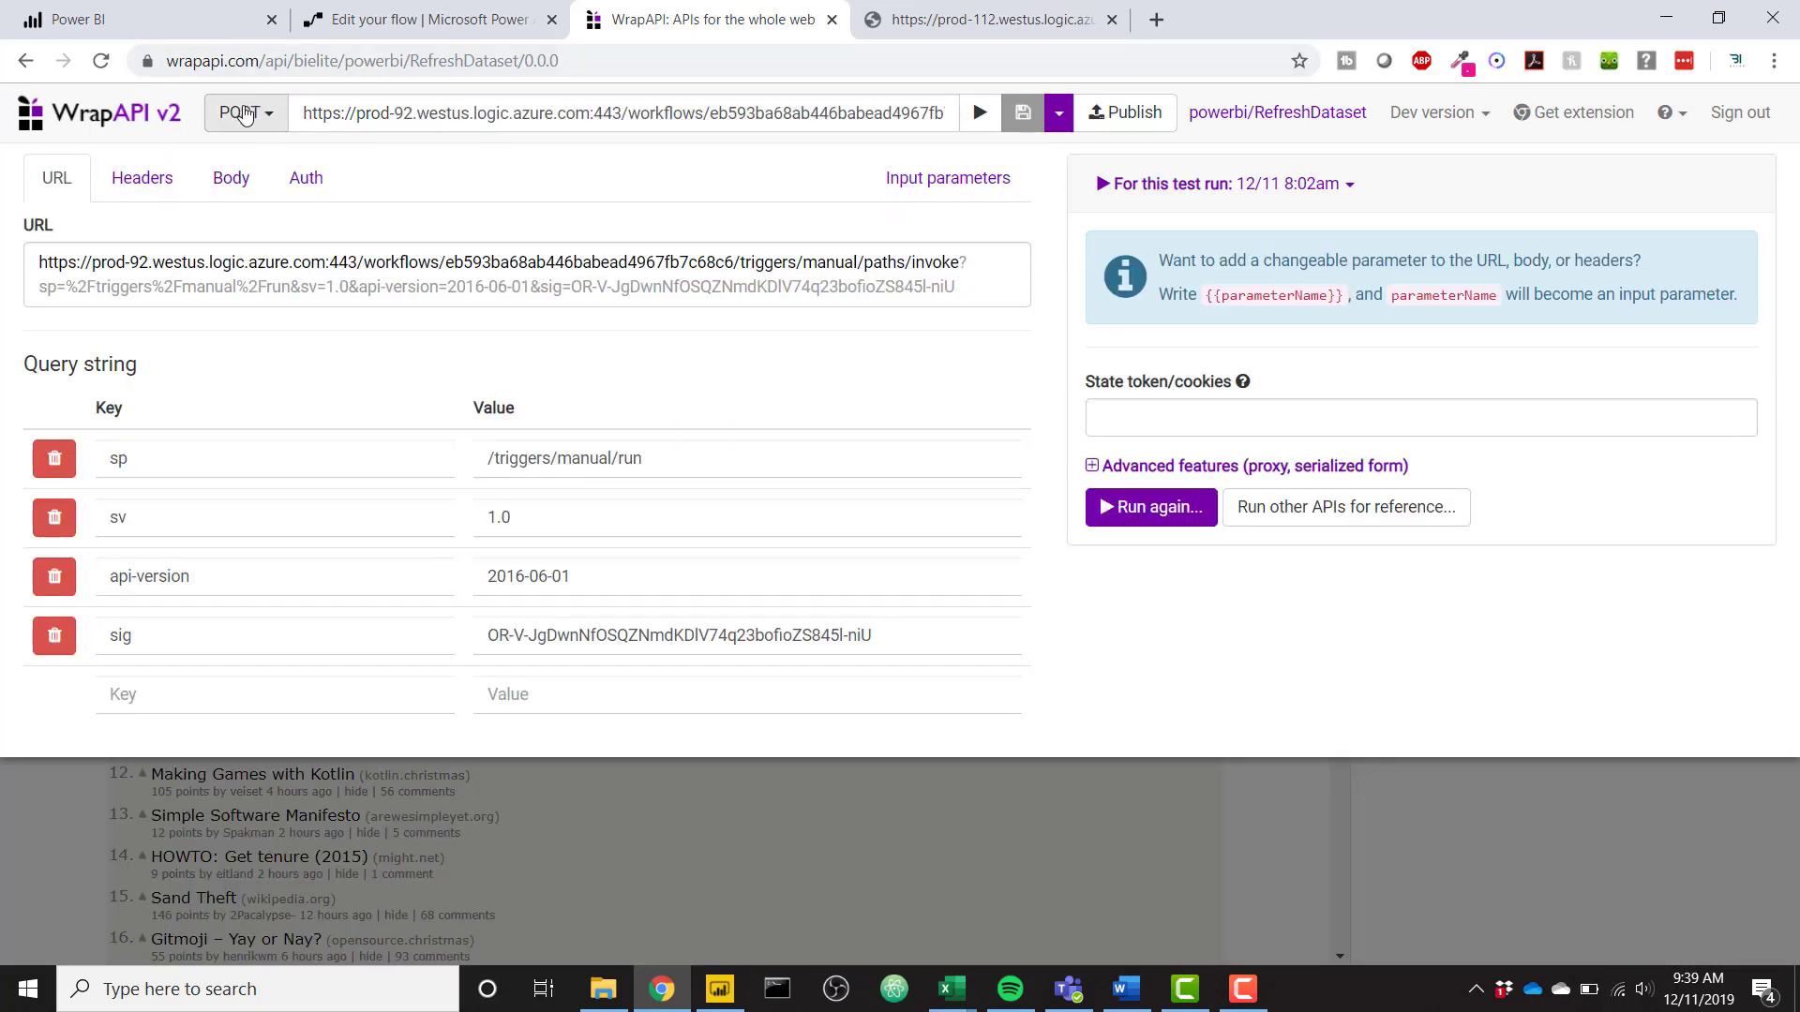
{"action": "left_click", "coordinate": [302, 113]}
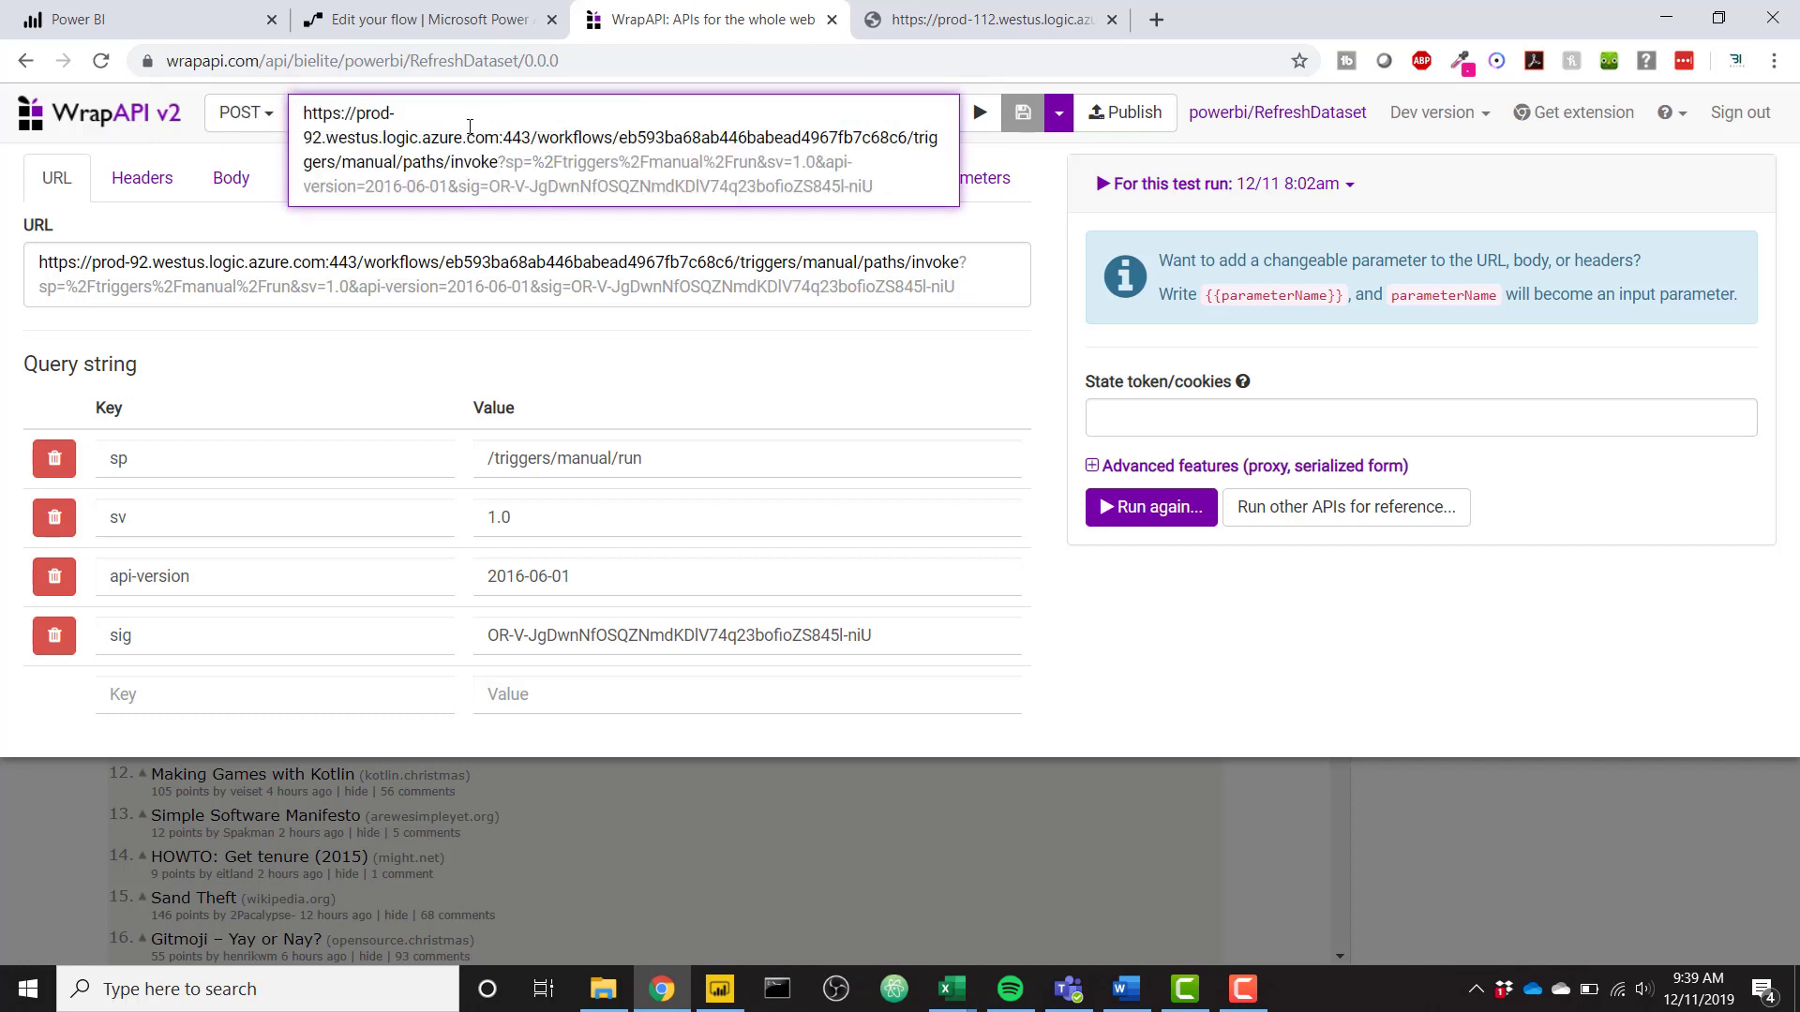
{"action": "left_click", "coordinate": [417, 30]}
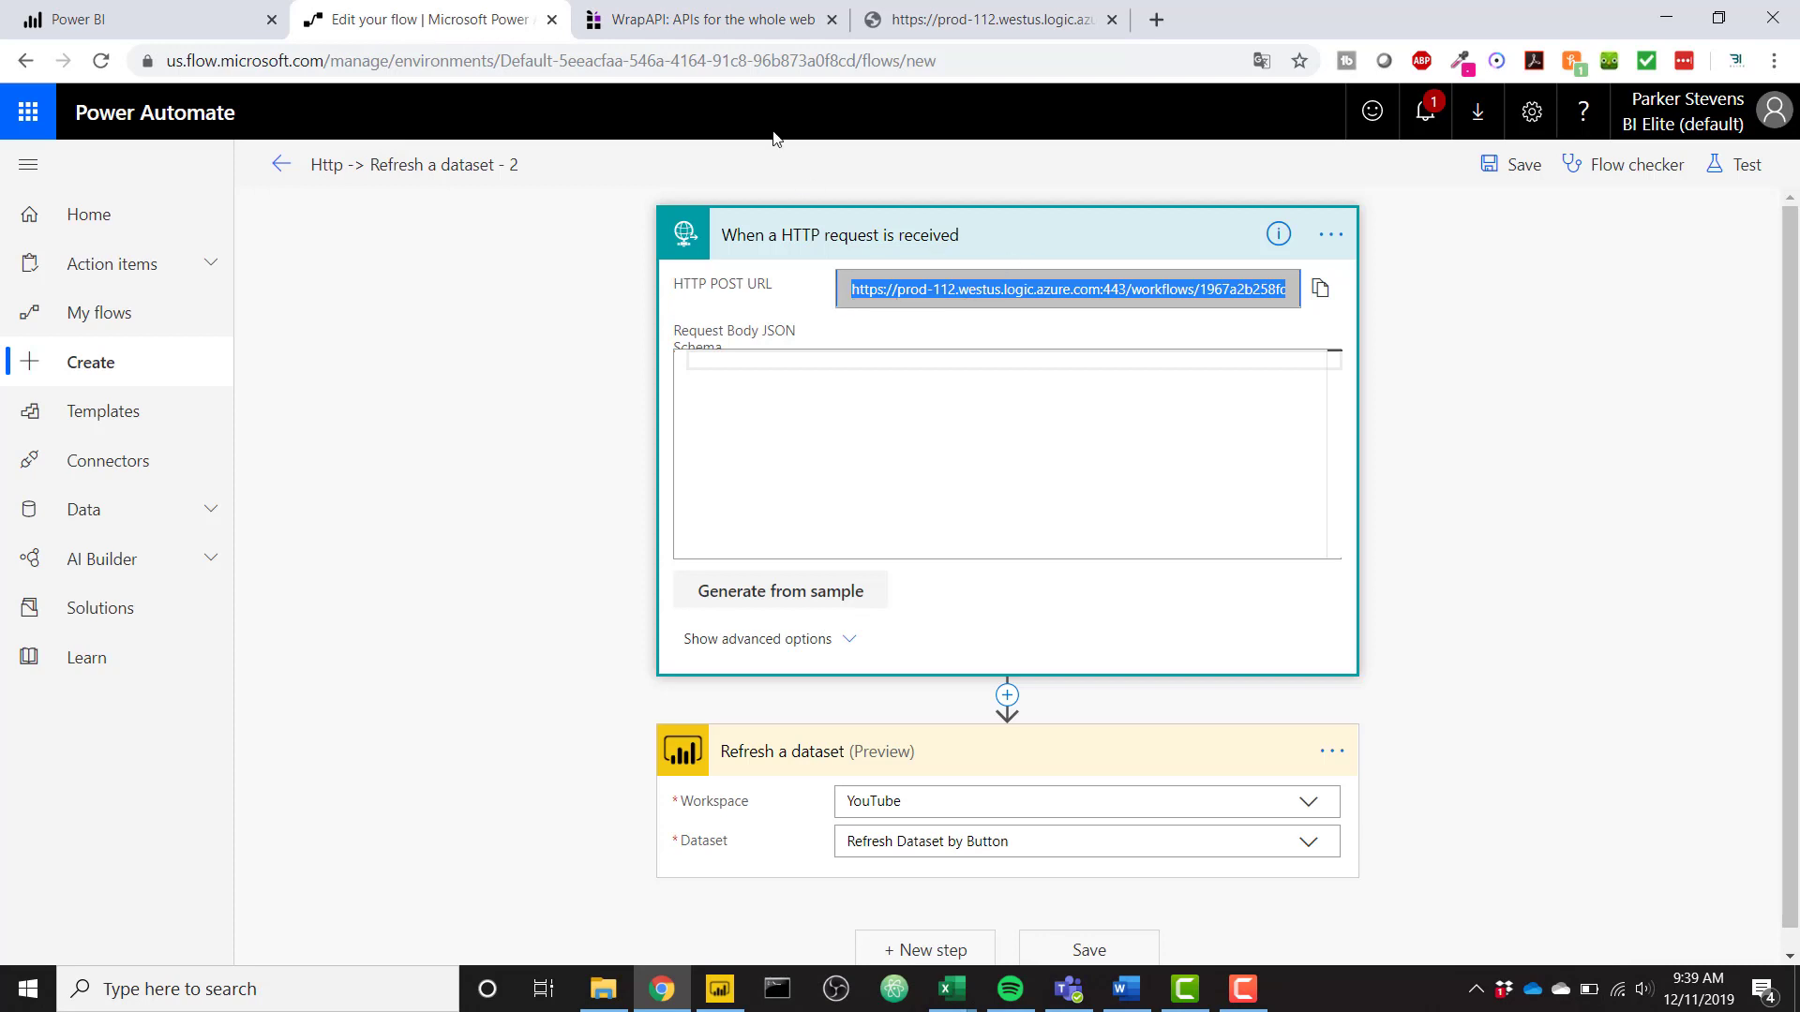
{"action": "left_click", "coordinate": [722, 16]}
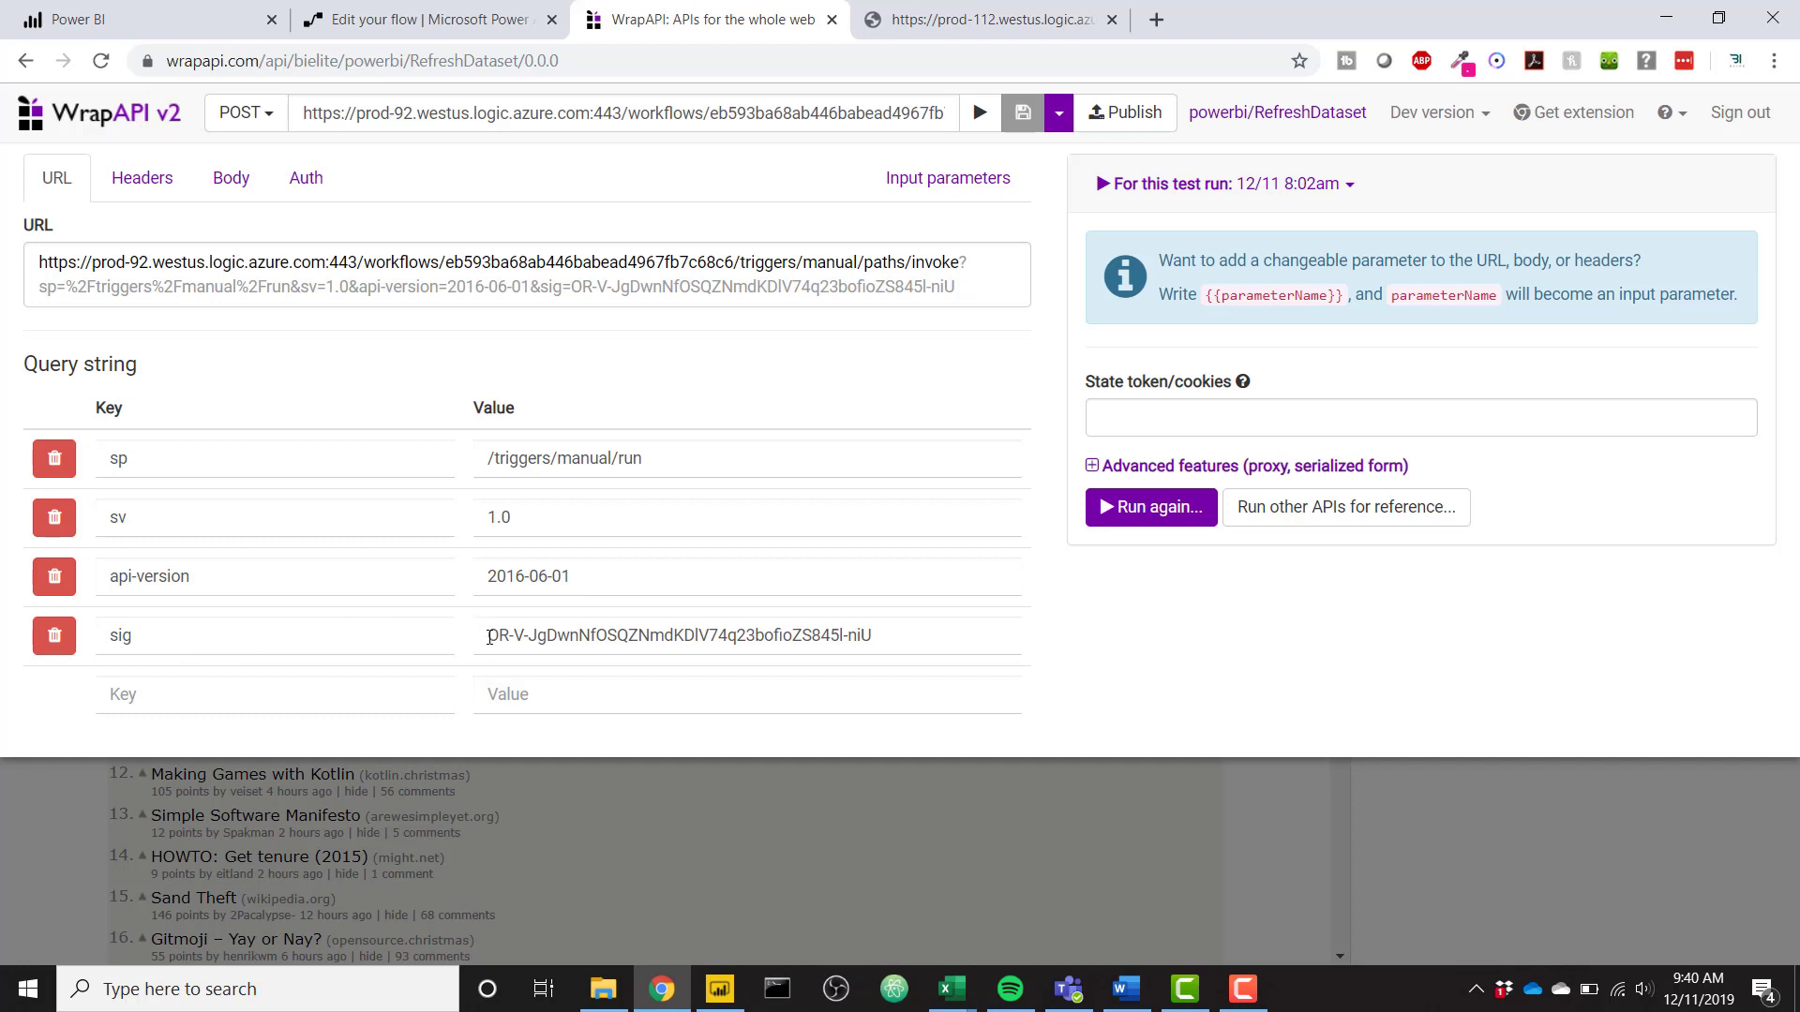
- Copy the flow's HTTP POST URL and load it in a new tab, getting the POST-expected error
{"action": "left_click", "coordinate": [403, 10]}
{"action": "left_click", "coordinate": [1322, 291]}
{"action": "left_click", "coordinate": [1327, 302]}
{"action": "left_click", "coordinate": [1156, 19]}
{"action": "key", "text": "ctrl+v"}
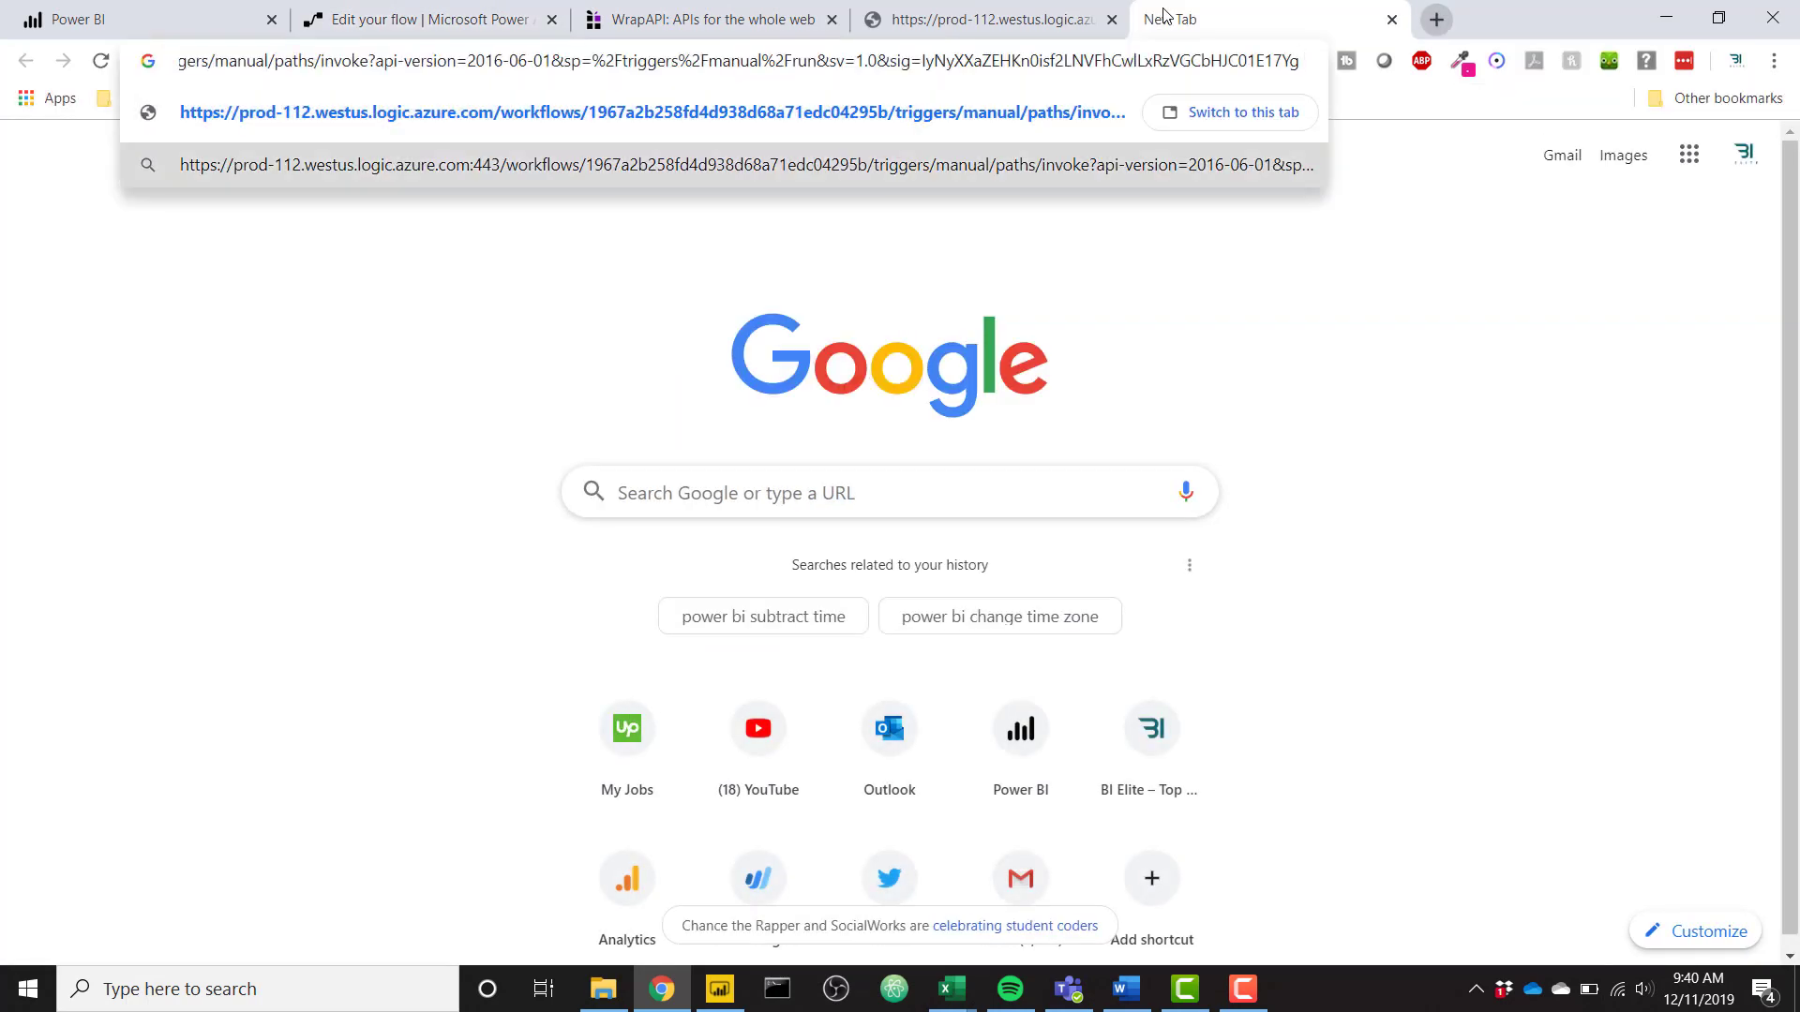
{"action": "key", "text": "Return"}
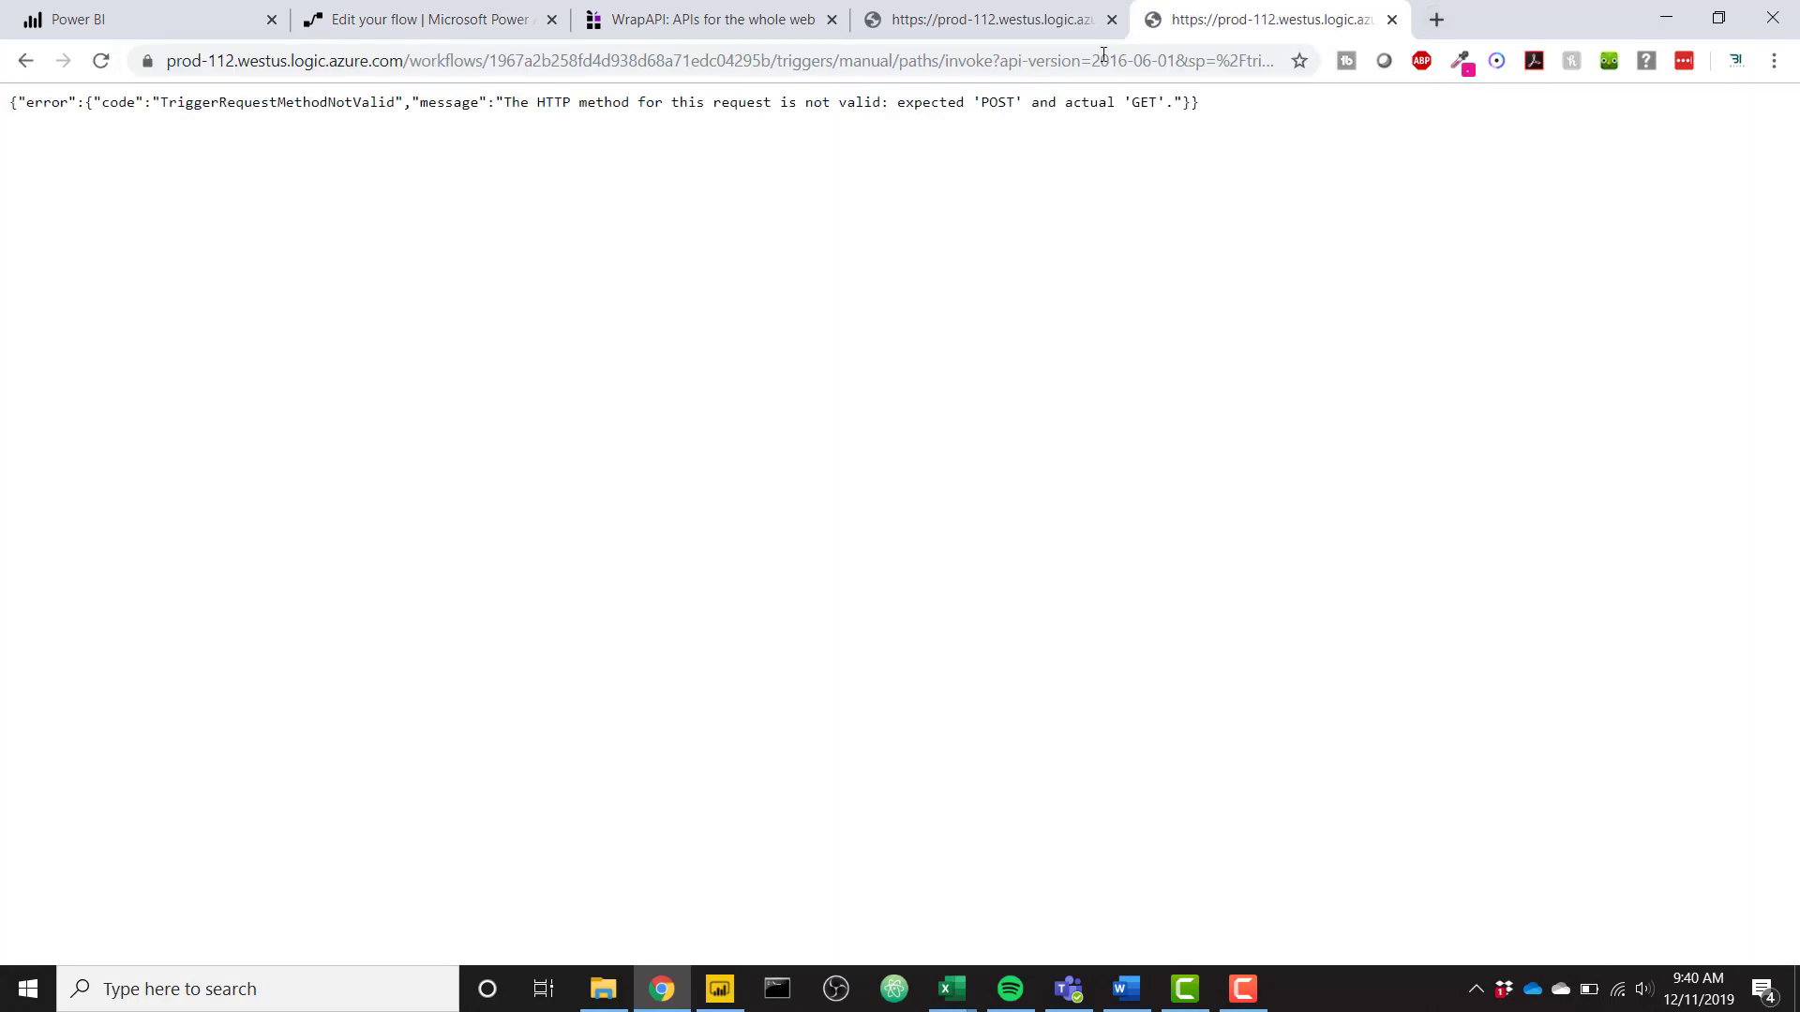
- Select the trigger URL's sig value and return to WrapAPI to compare endpoint addresses
{"action": "left_click_drag", "start_coordinate": [1217, 61], "coordinate": [1282, 61]}
{"action": "left_click", "coordinate": [933, 63]}
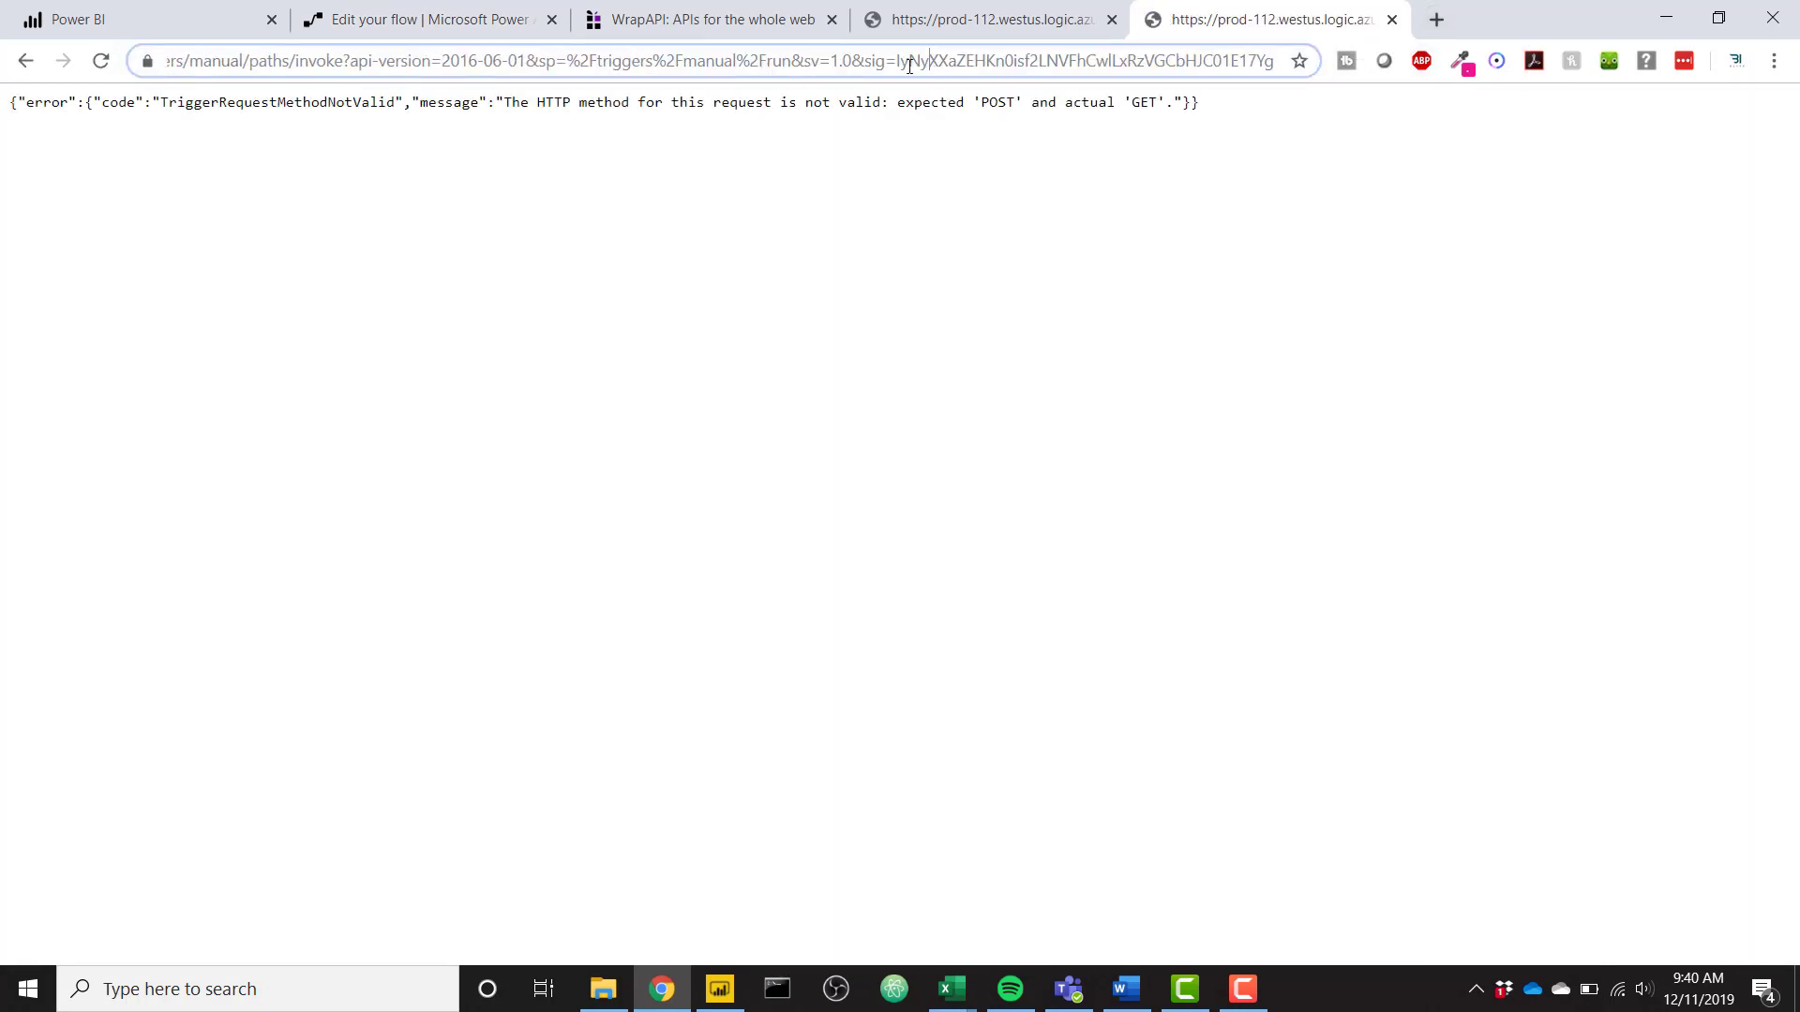
{"action": "left_click_drag", "start_coordinate": [895, 64], "coordinate": [1344, 78]}
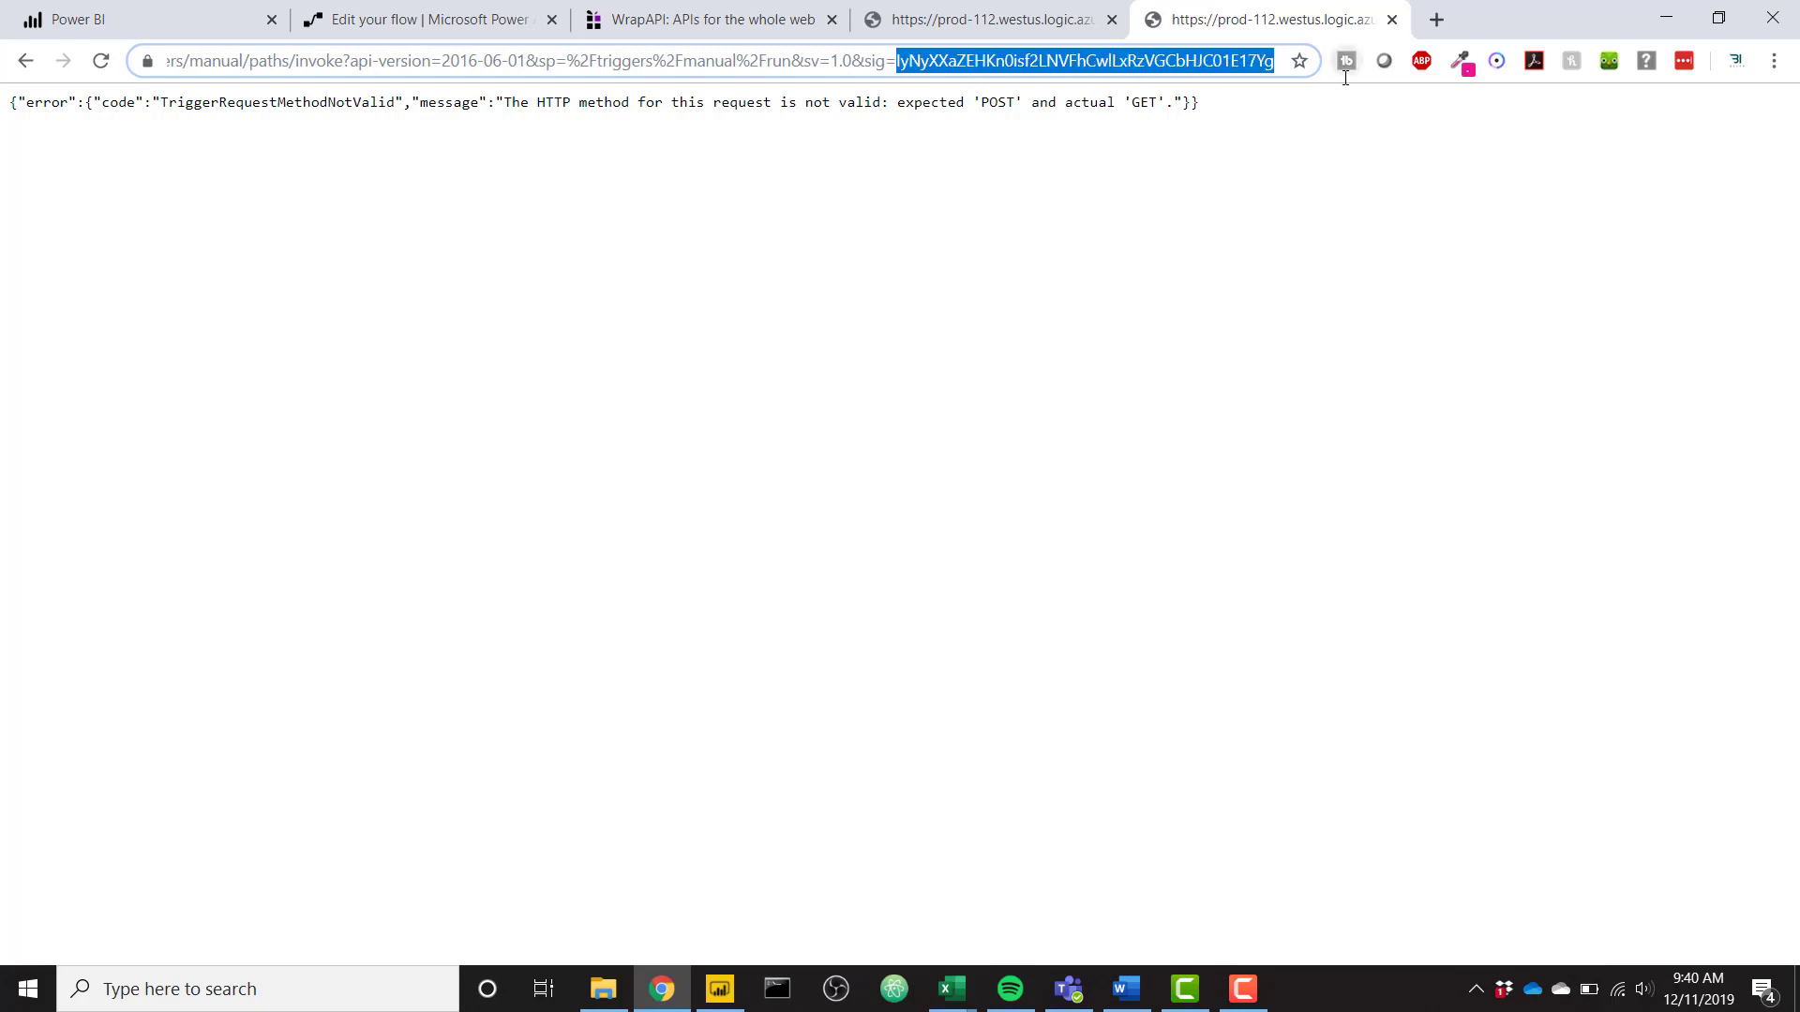
{"action": "left_click", "coordinate": [715, 17]}
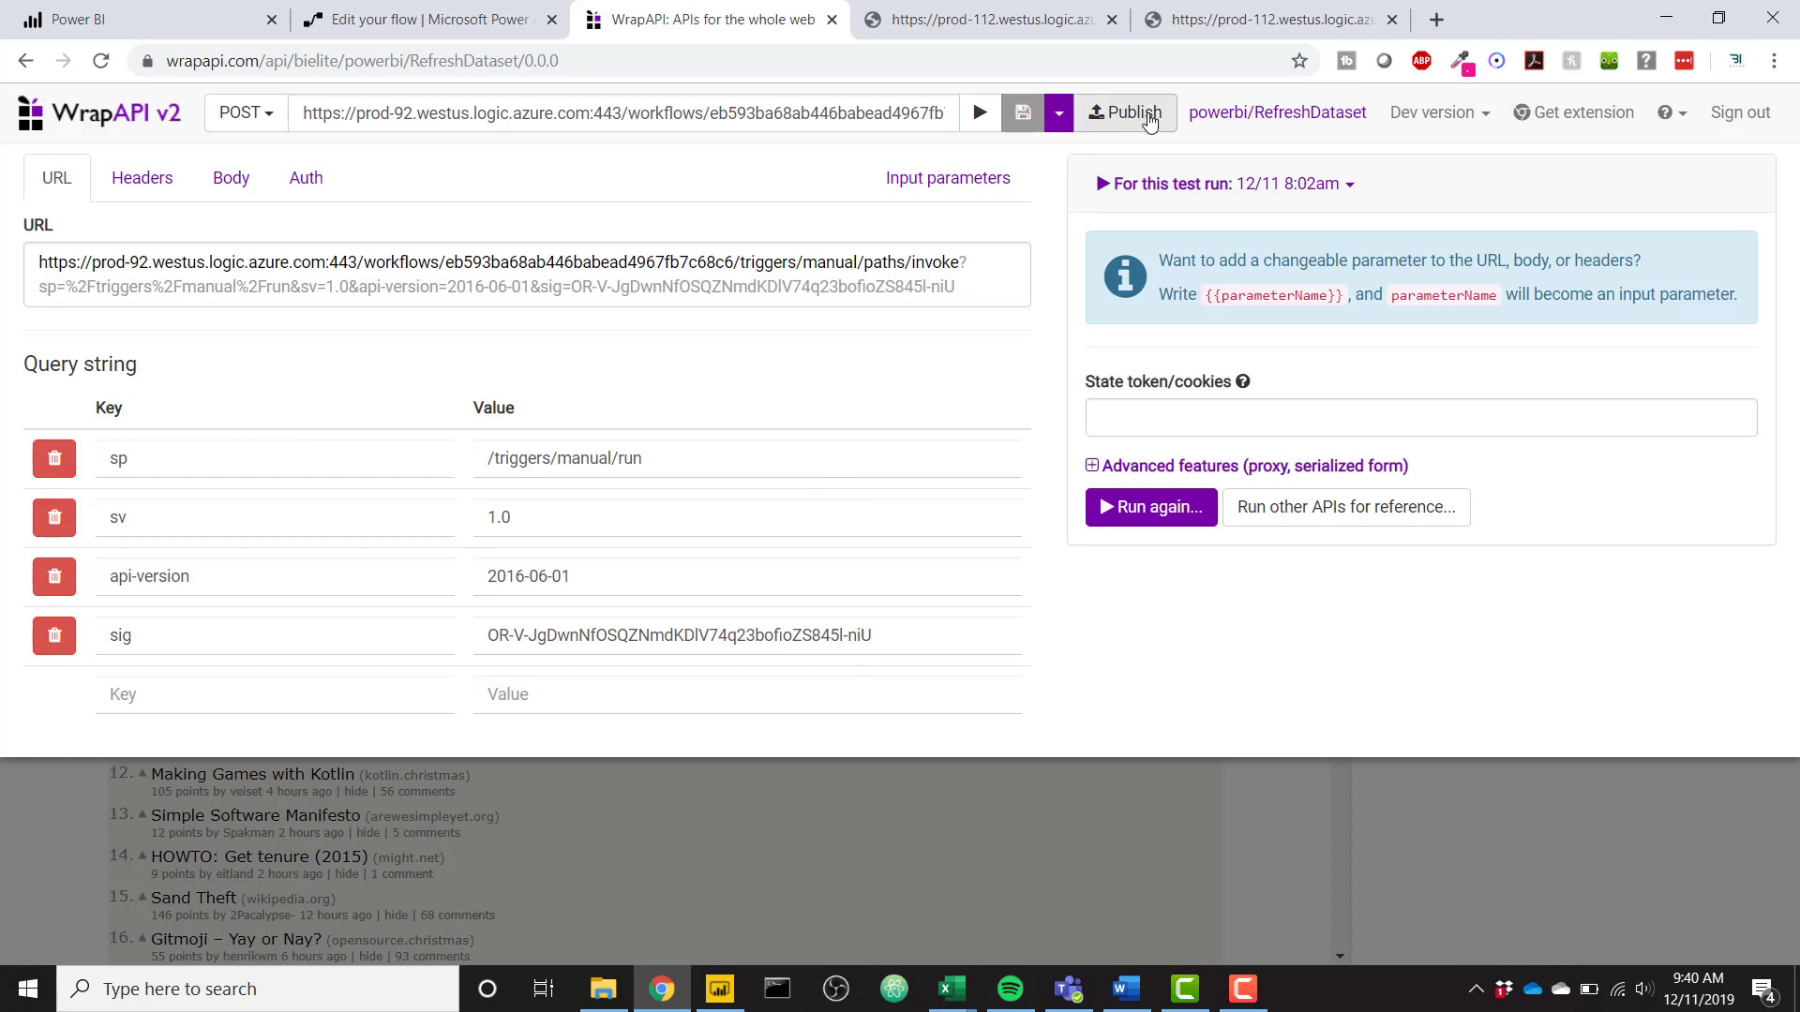
- Run and save a RefreshDataset test, then copy its call link from the Use tab
{"action": "left_click", "coordinate": [980, 112]}
{"action": "left_click", "coordinate": [1139, 642]}
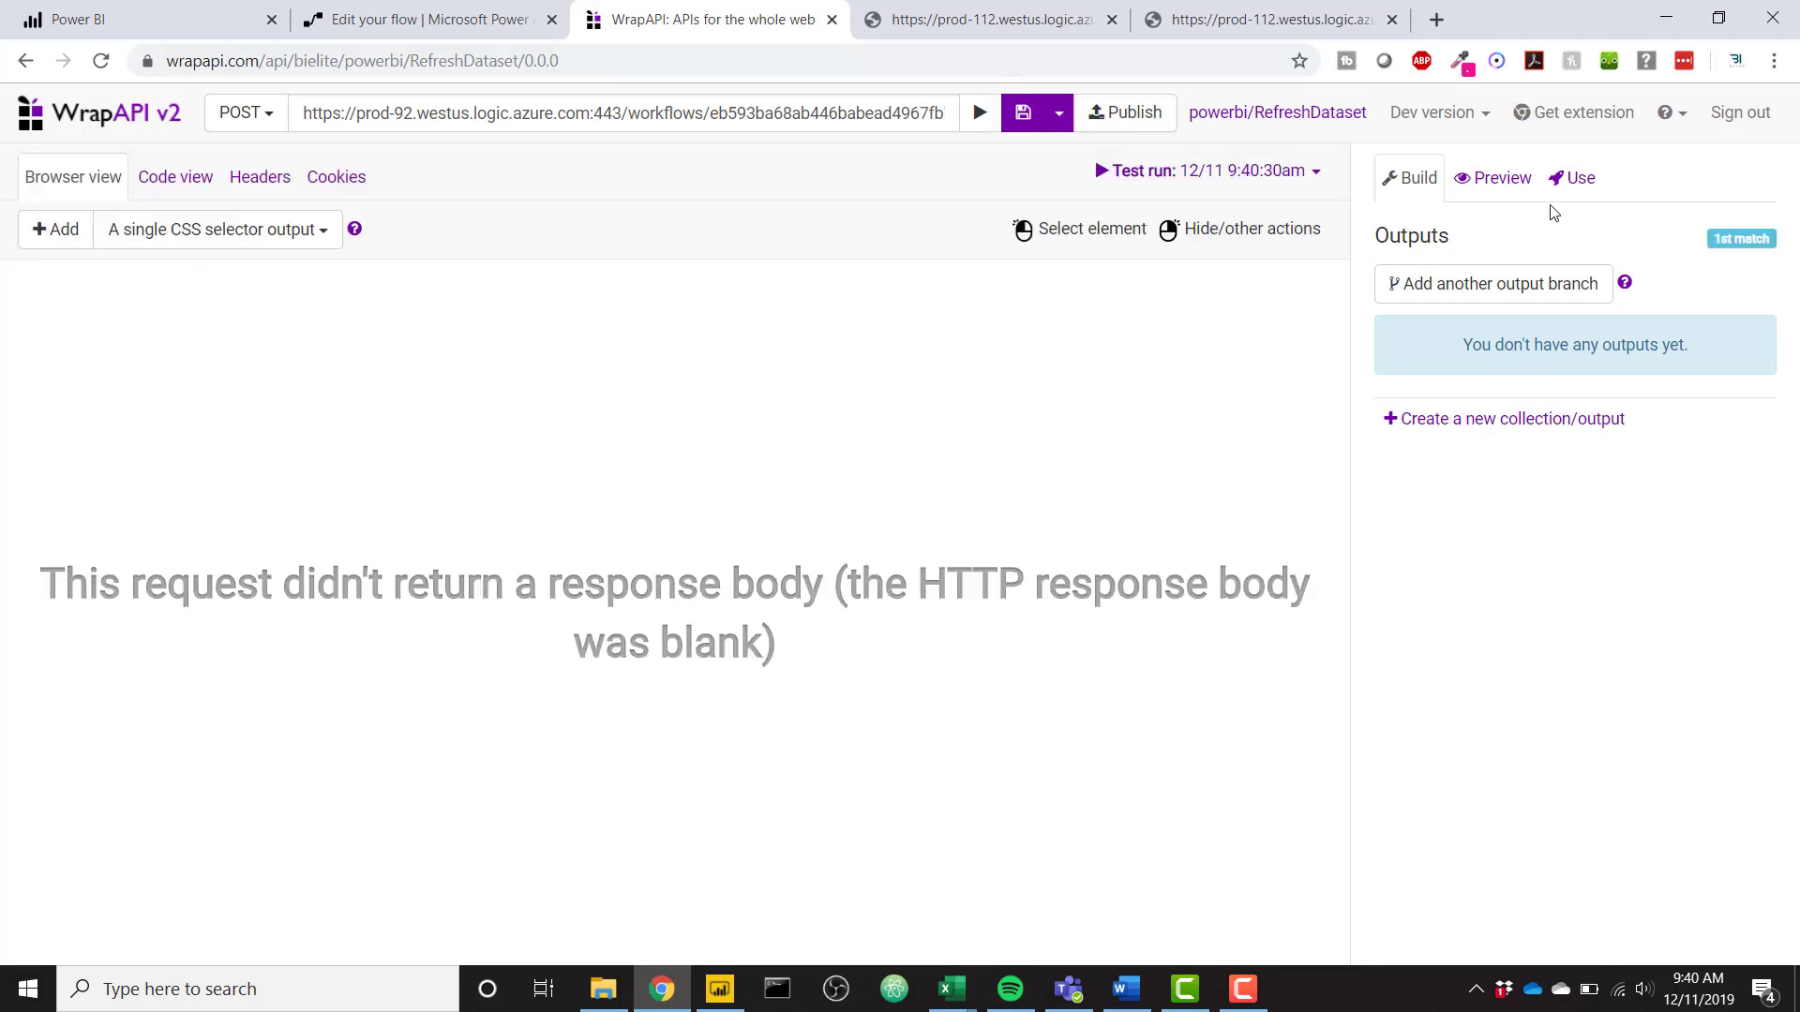
{"action": "left_click", "coordinate": [1582, 180]}
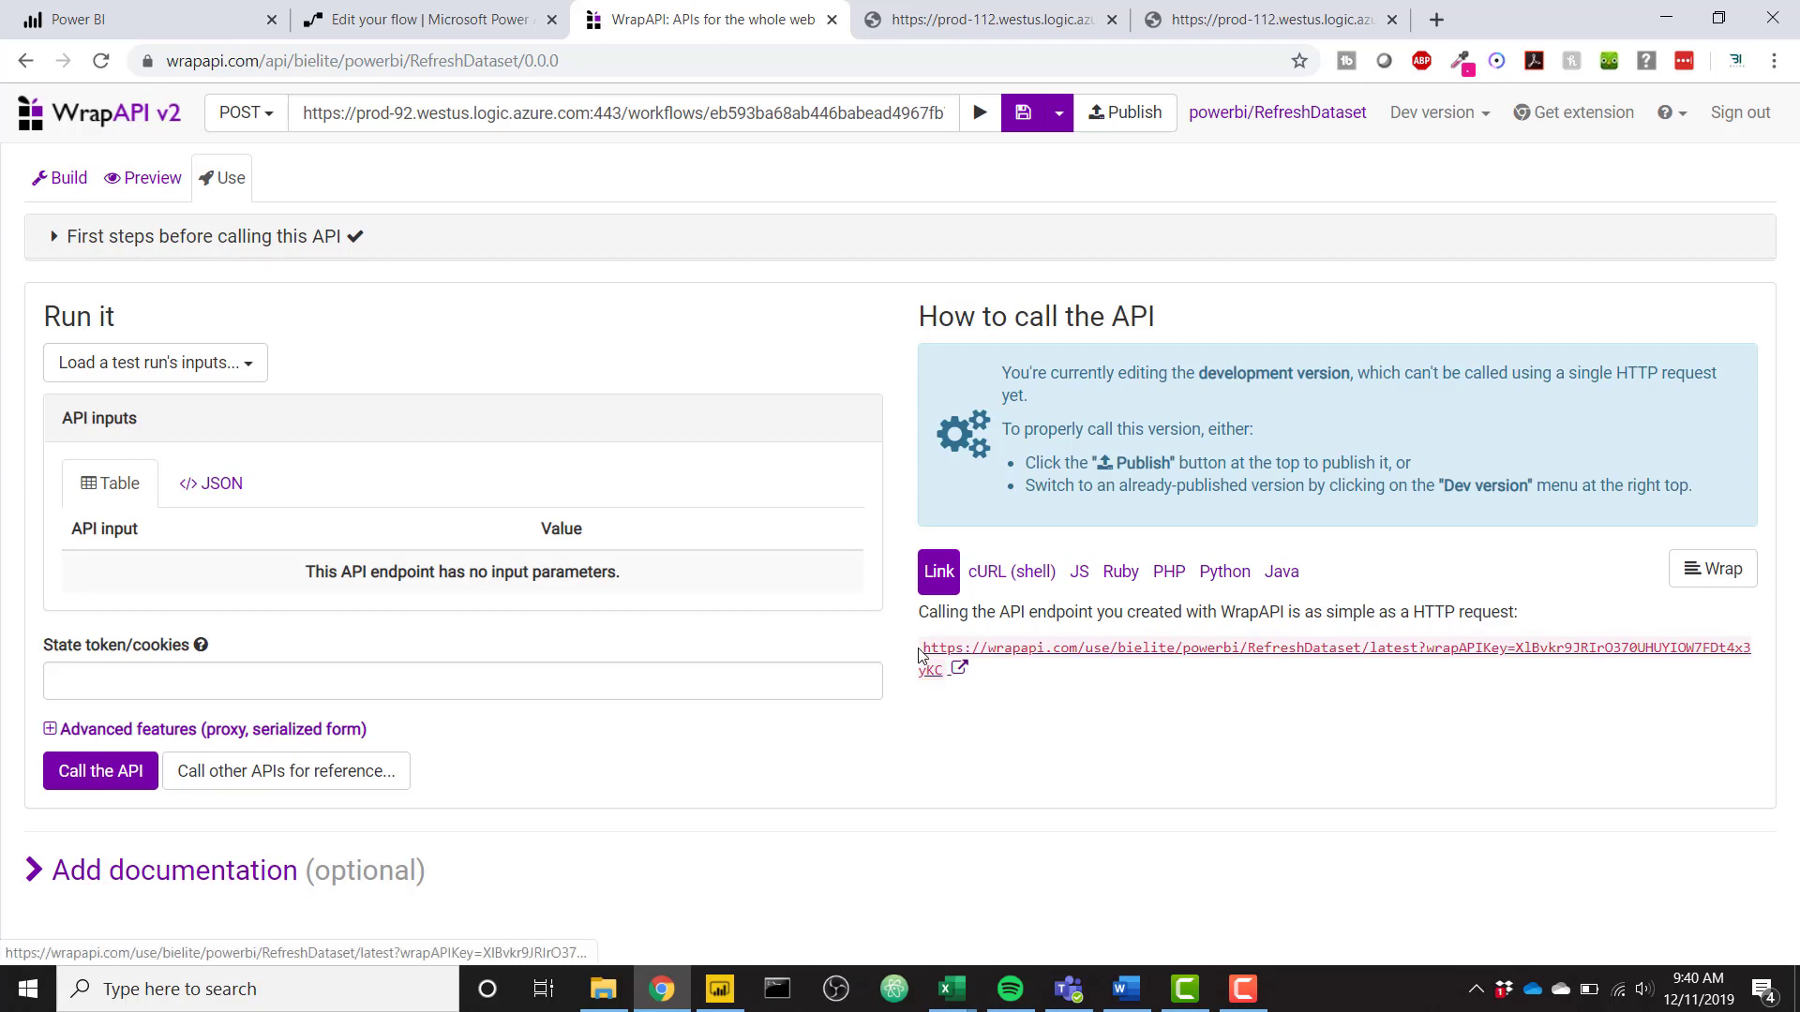
{"action": "left_click_drag", "start_coordinate": [921, 649], "coordinate": [945, 667]}
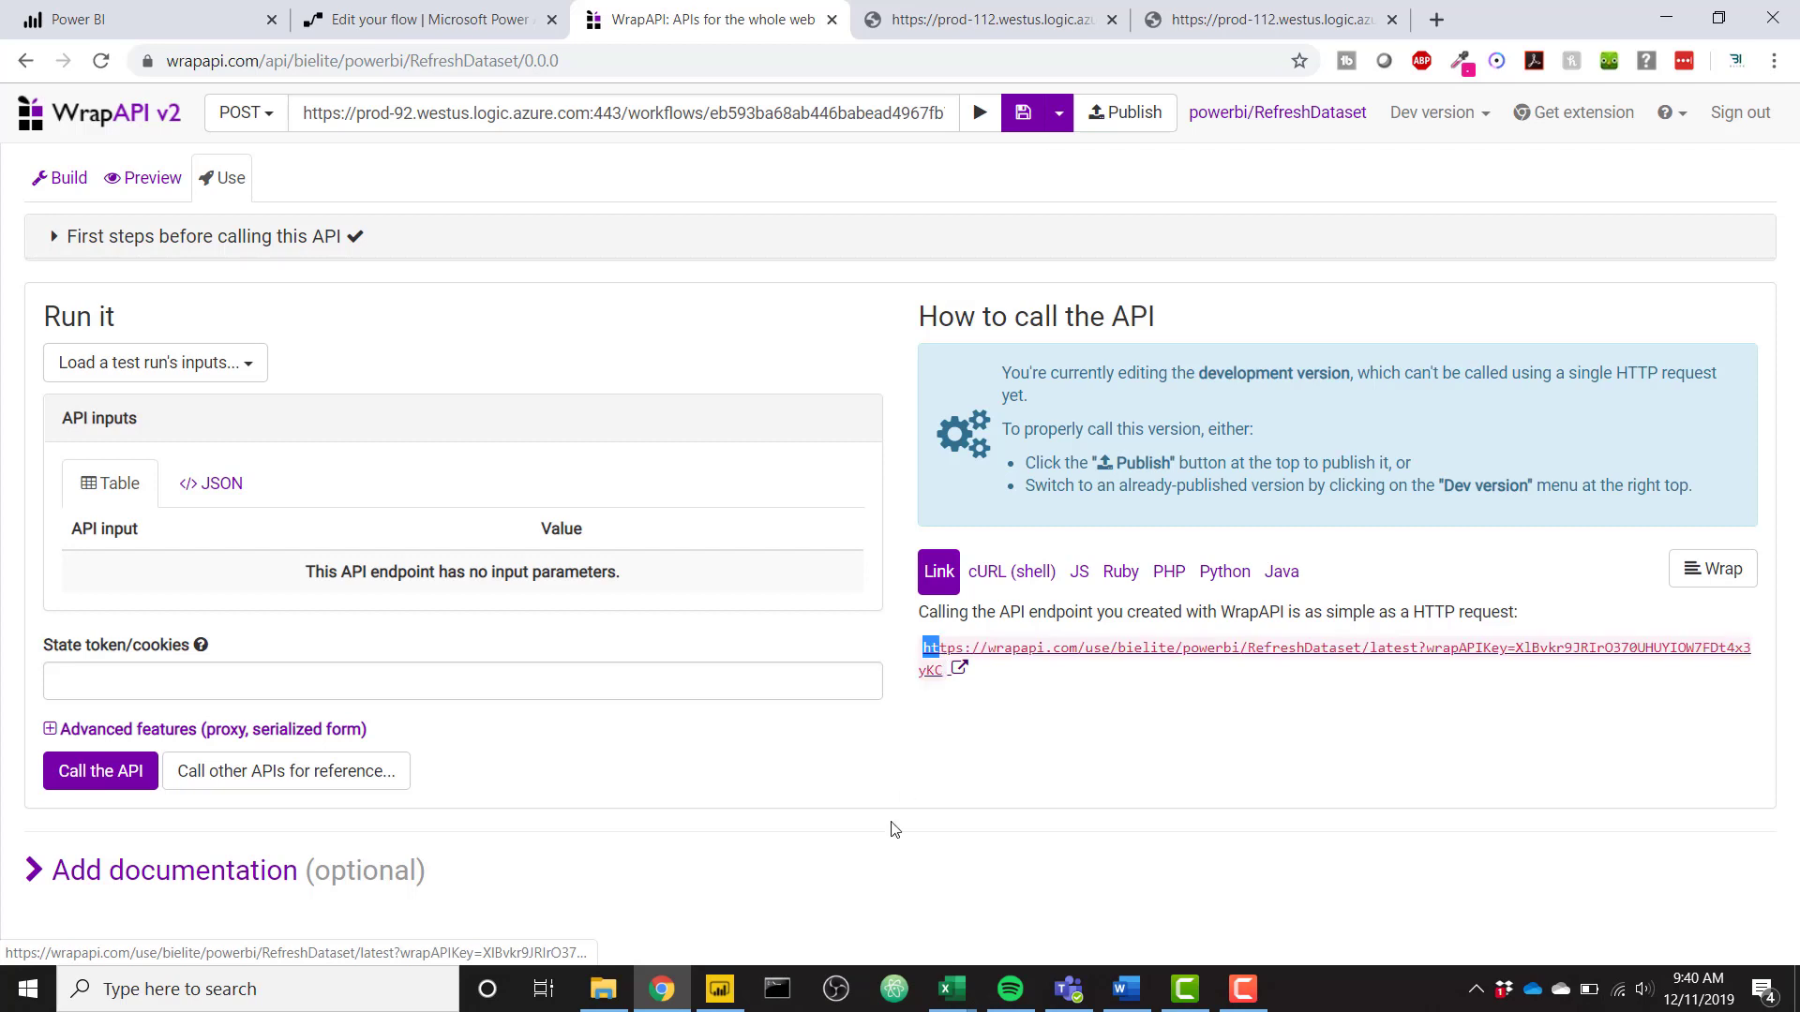
{"action": "left_click", "coordinate": [918, 654]}
{"action": "left_click_drag", "start_coordinate": [919, 653], "coordinate": [948, 673]}
{"action": "left_click", "coordinate": [921, 656]}
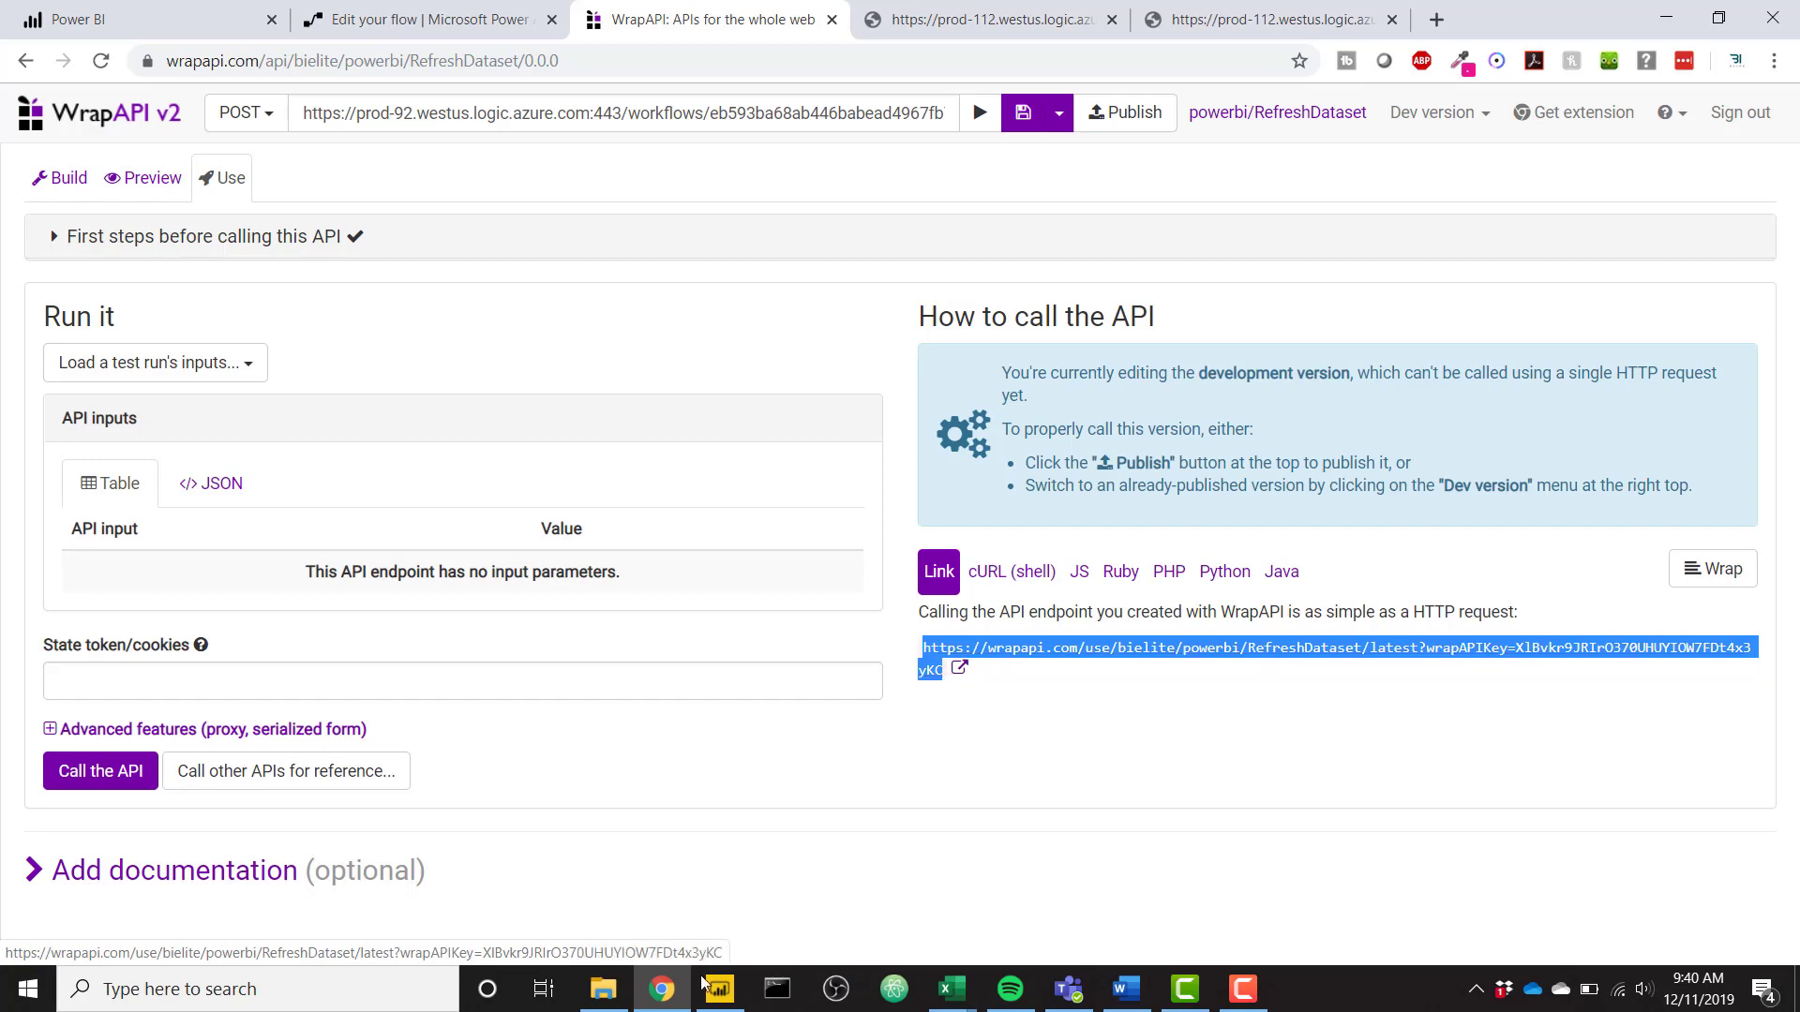
{"action": "key", "text": "alt+Tab"}
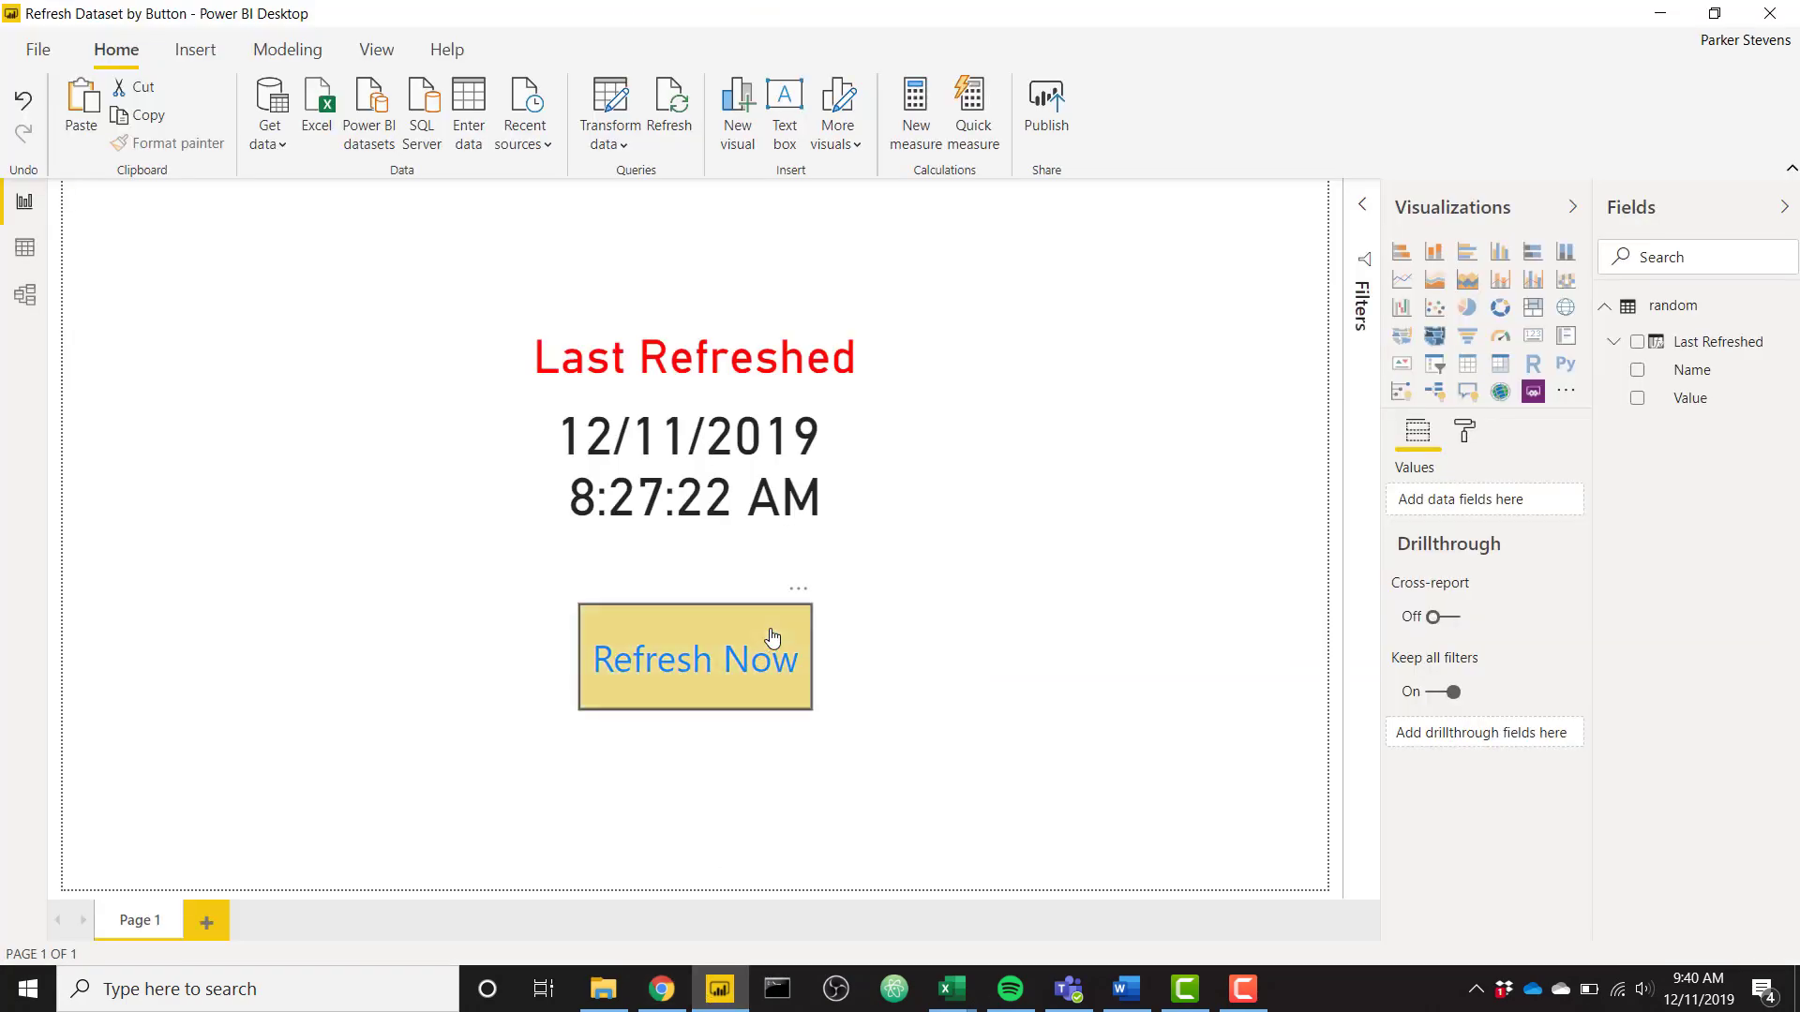
- Set the Refresh Now button's Action to Web URL with the pasted WrapAPI call link
{"action": "left_click", "coordinate": [770, 641]}
{"action": "left_click", "coordinate": [1441, 689]}
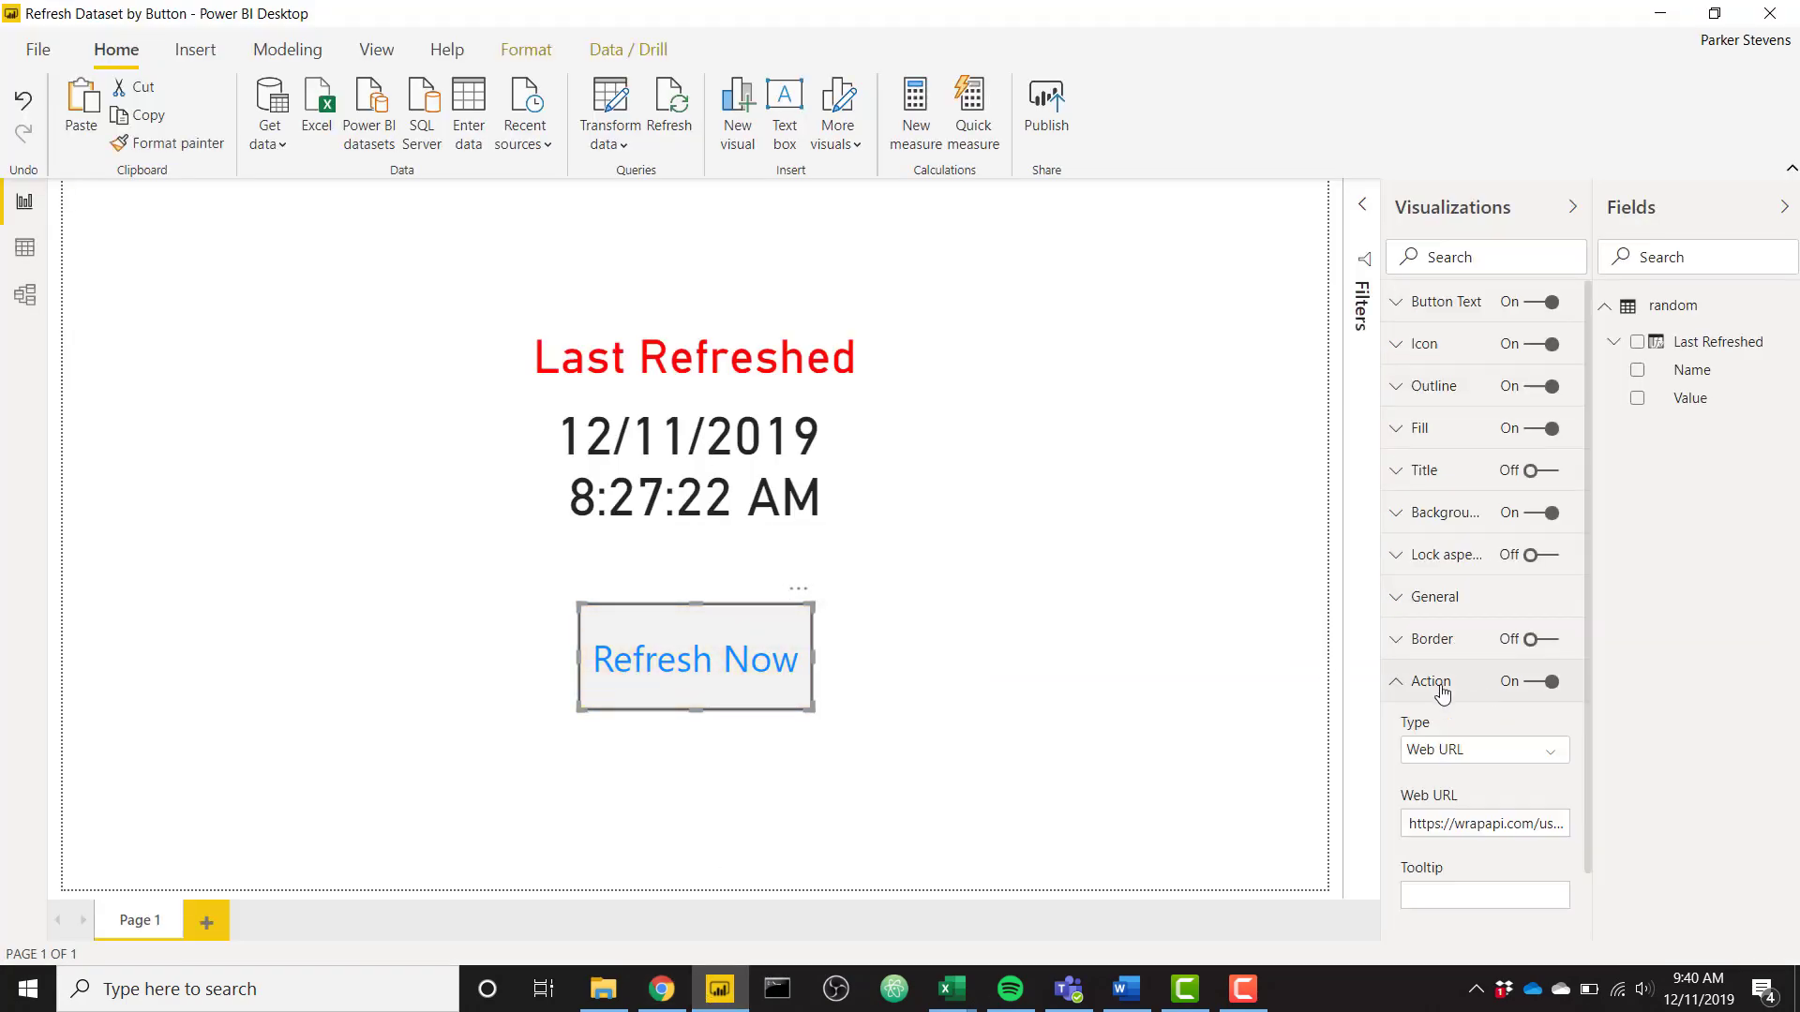
{"action": "left_click", "coordinate": [1489, 755]}
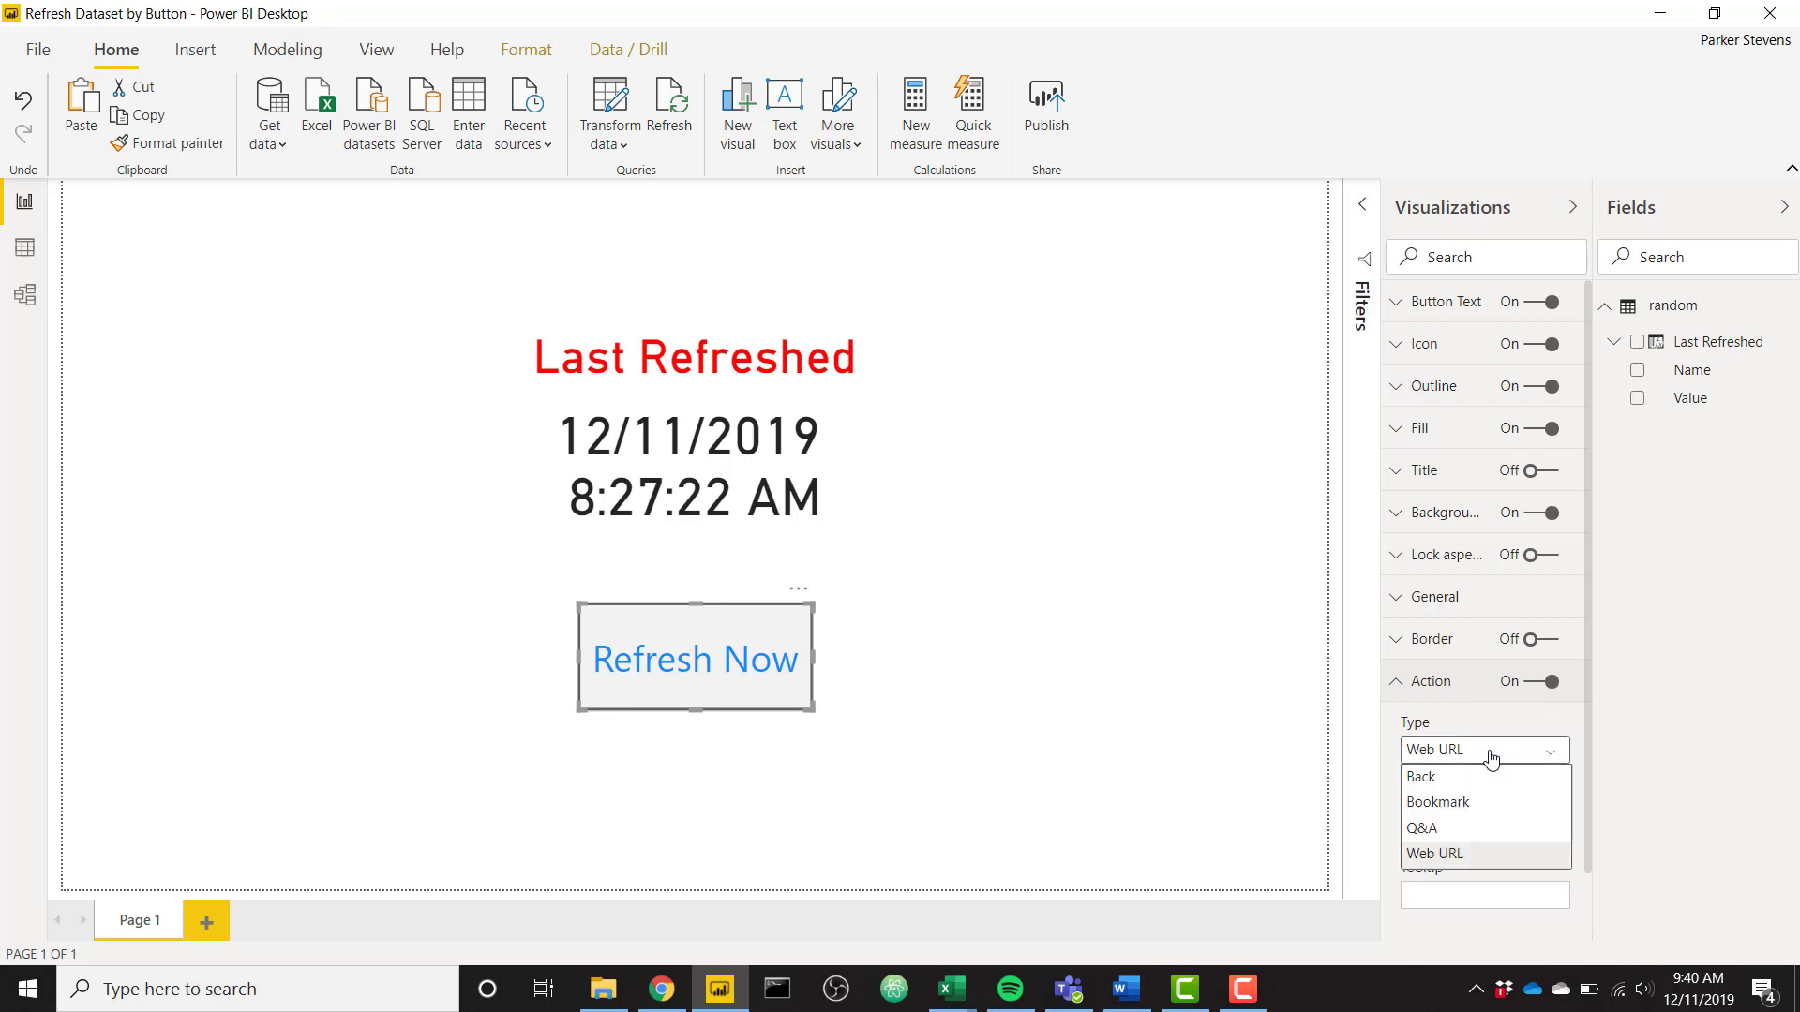
{"action": "left_click", "coordinate": [1491, 757]}
{"action": "left_click", "coordinate": [1481, 824]}
{"action": "key", "text": "ctrl+v"}
{"action": "key", "text": "Return"}
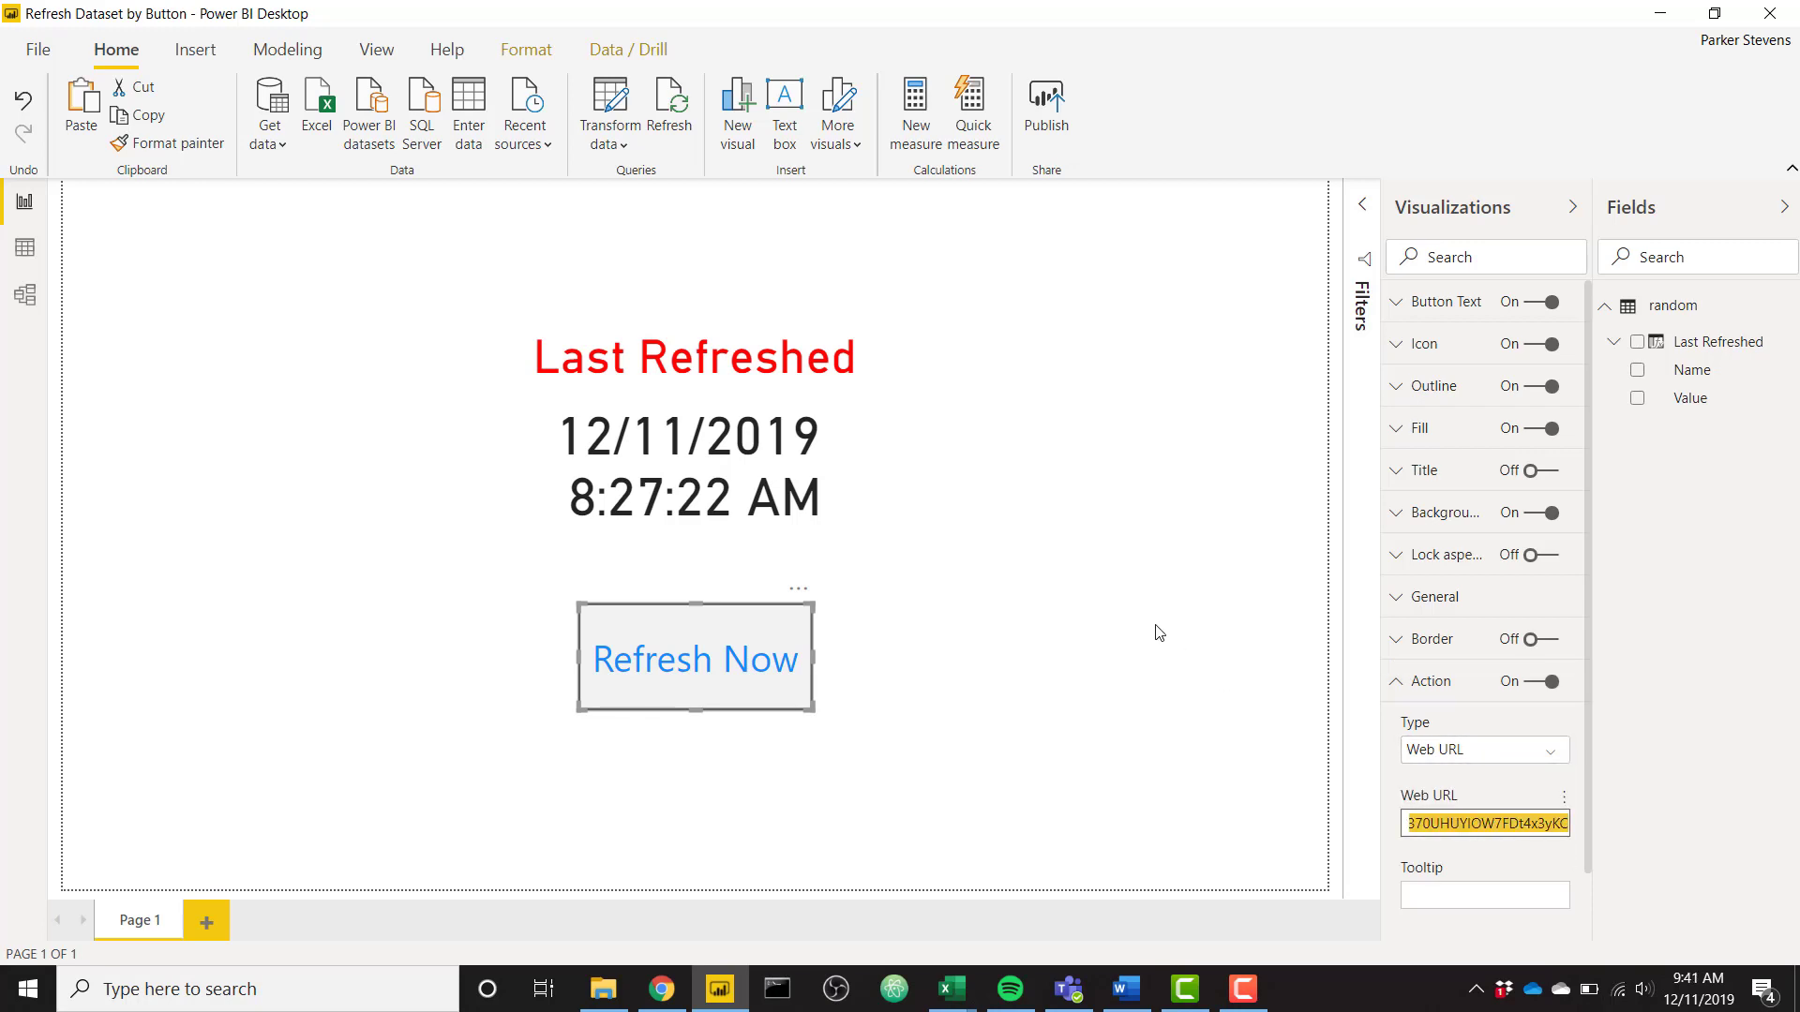
{"action": "left_click", "coordinate": [1157, 630]}
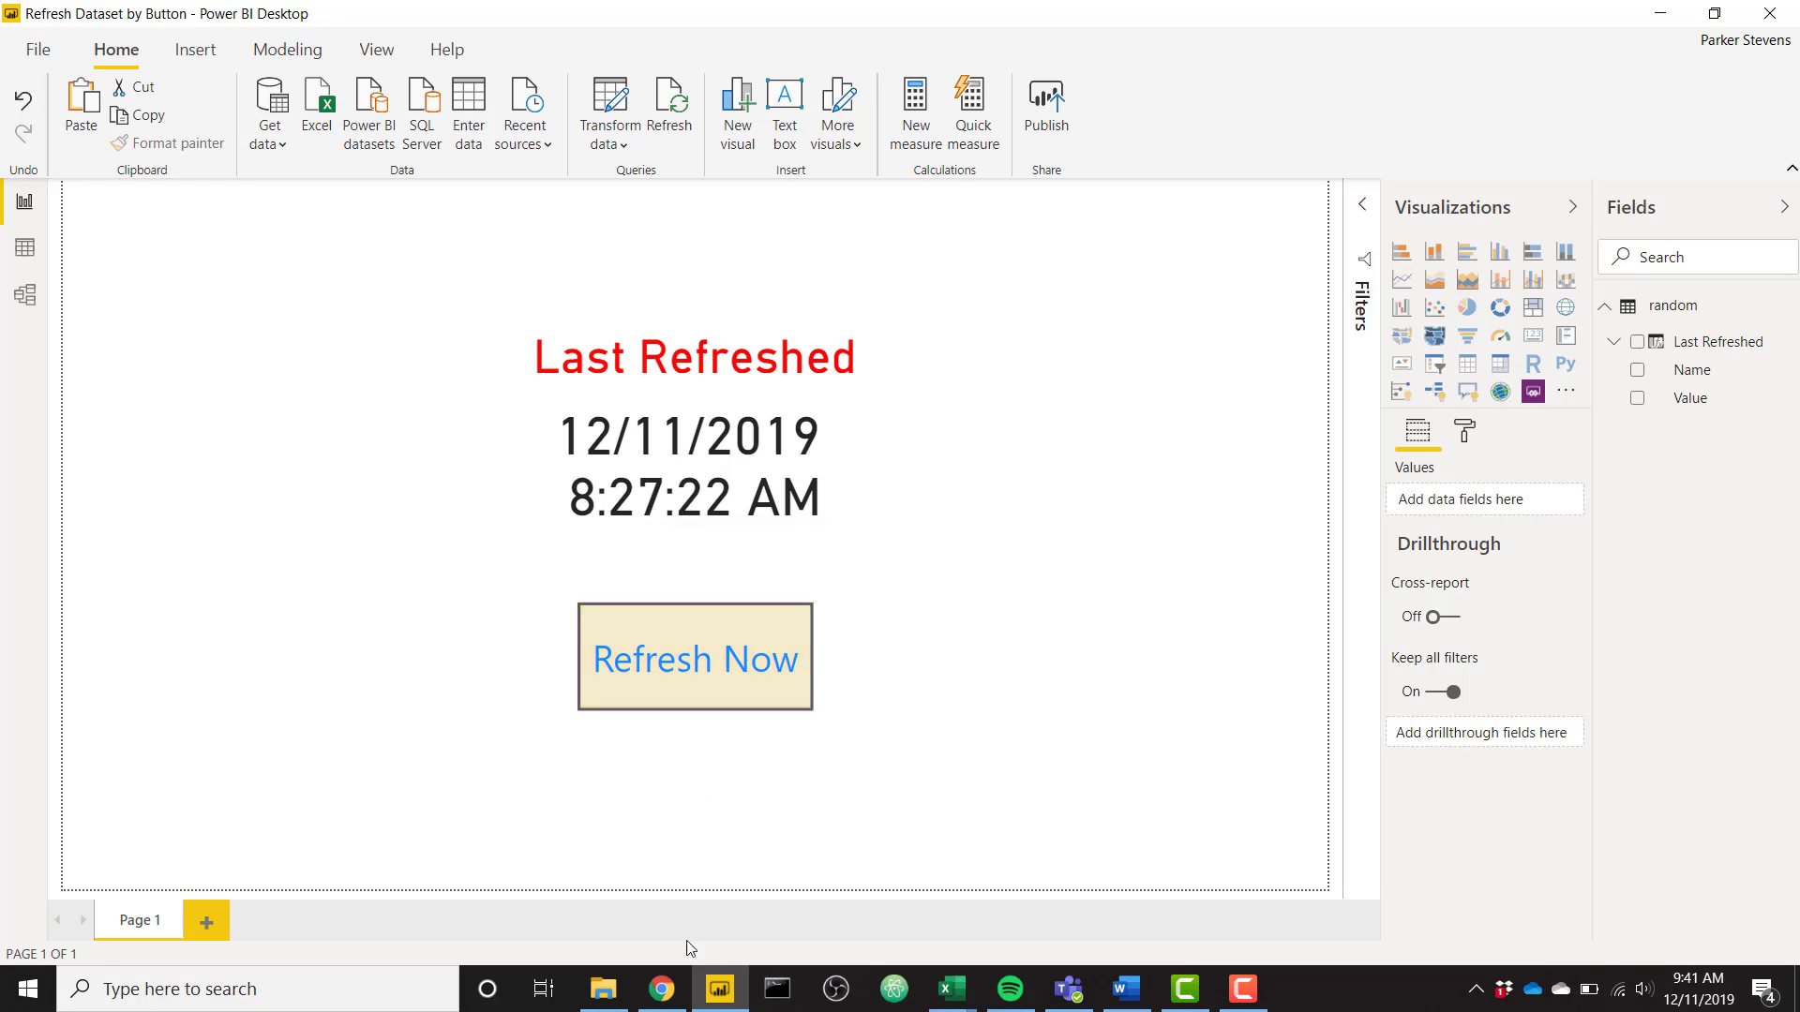
- Fire the WrapAPI refresh from the Power BI report's Refresh Now button, then return to the flow editor
{"action": "mouse_move", "coordinate": [663, 995]}
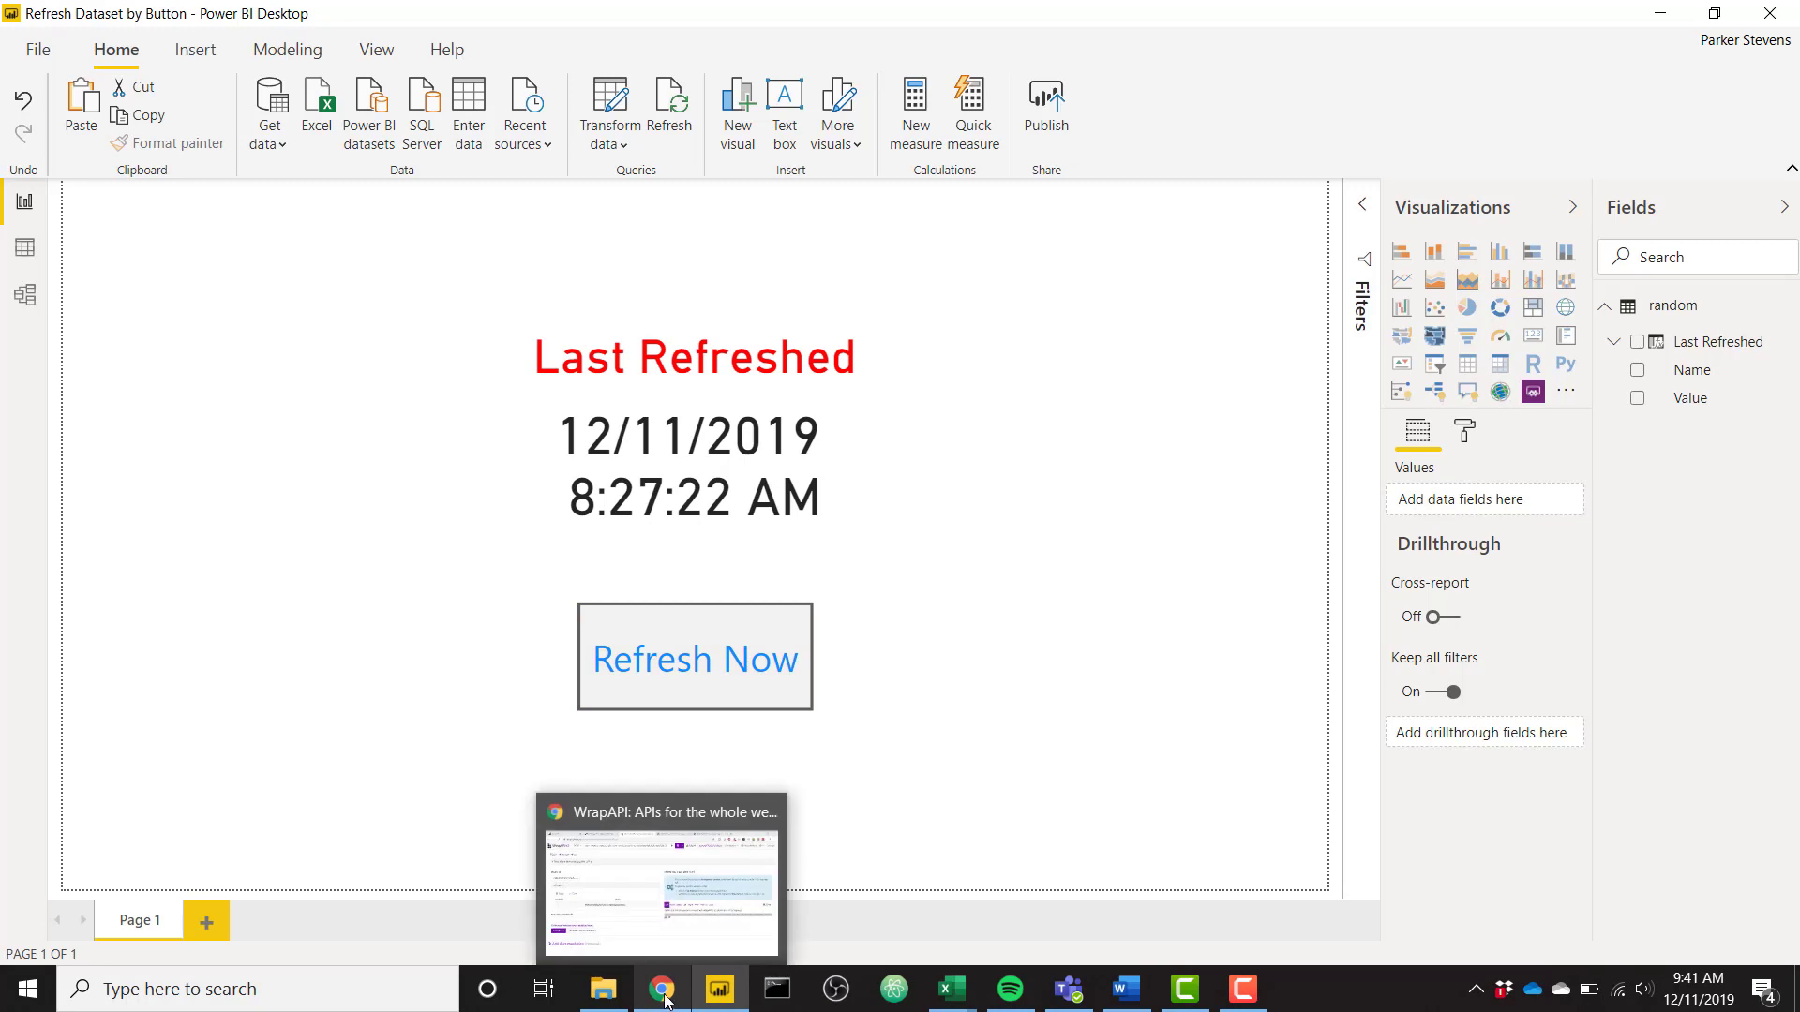
{"action": "left_click", "coordinate": [661, 890]}
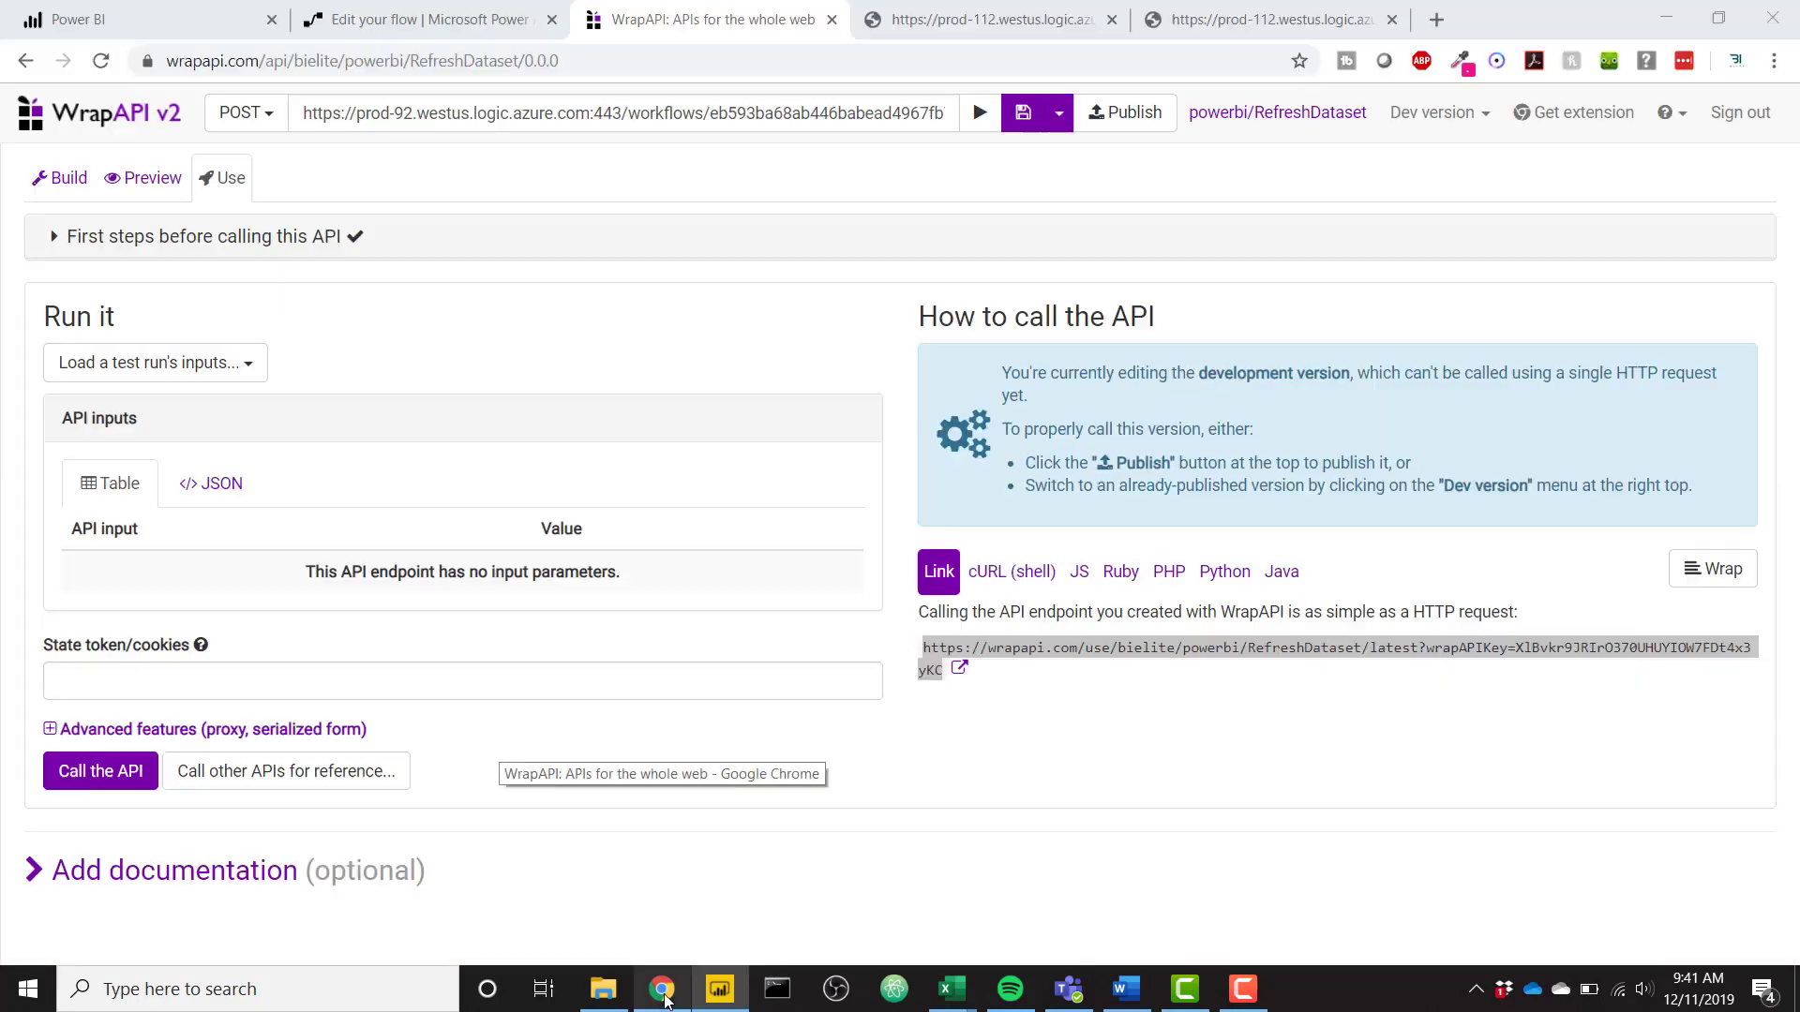
{"action": "left_click", "coordinate": [211, 7]}
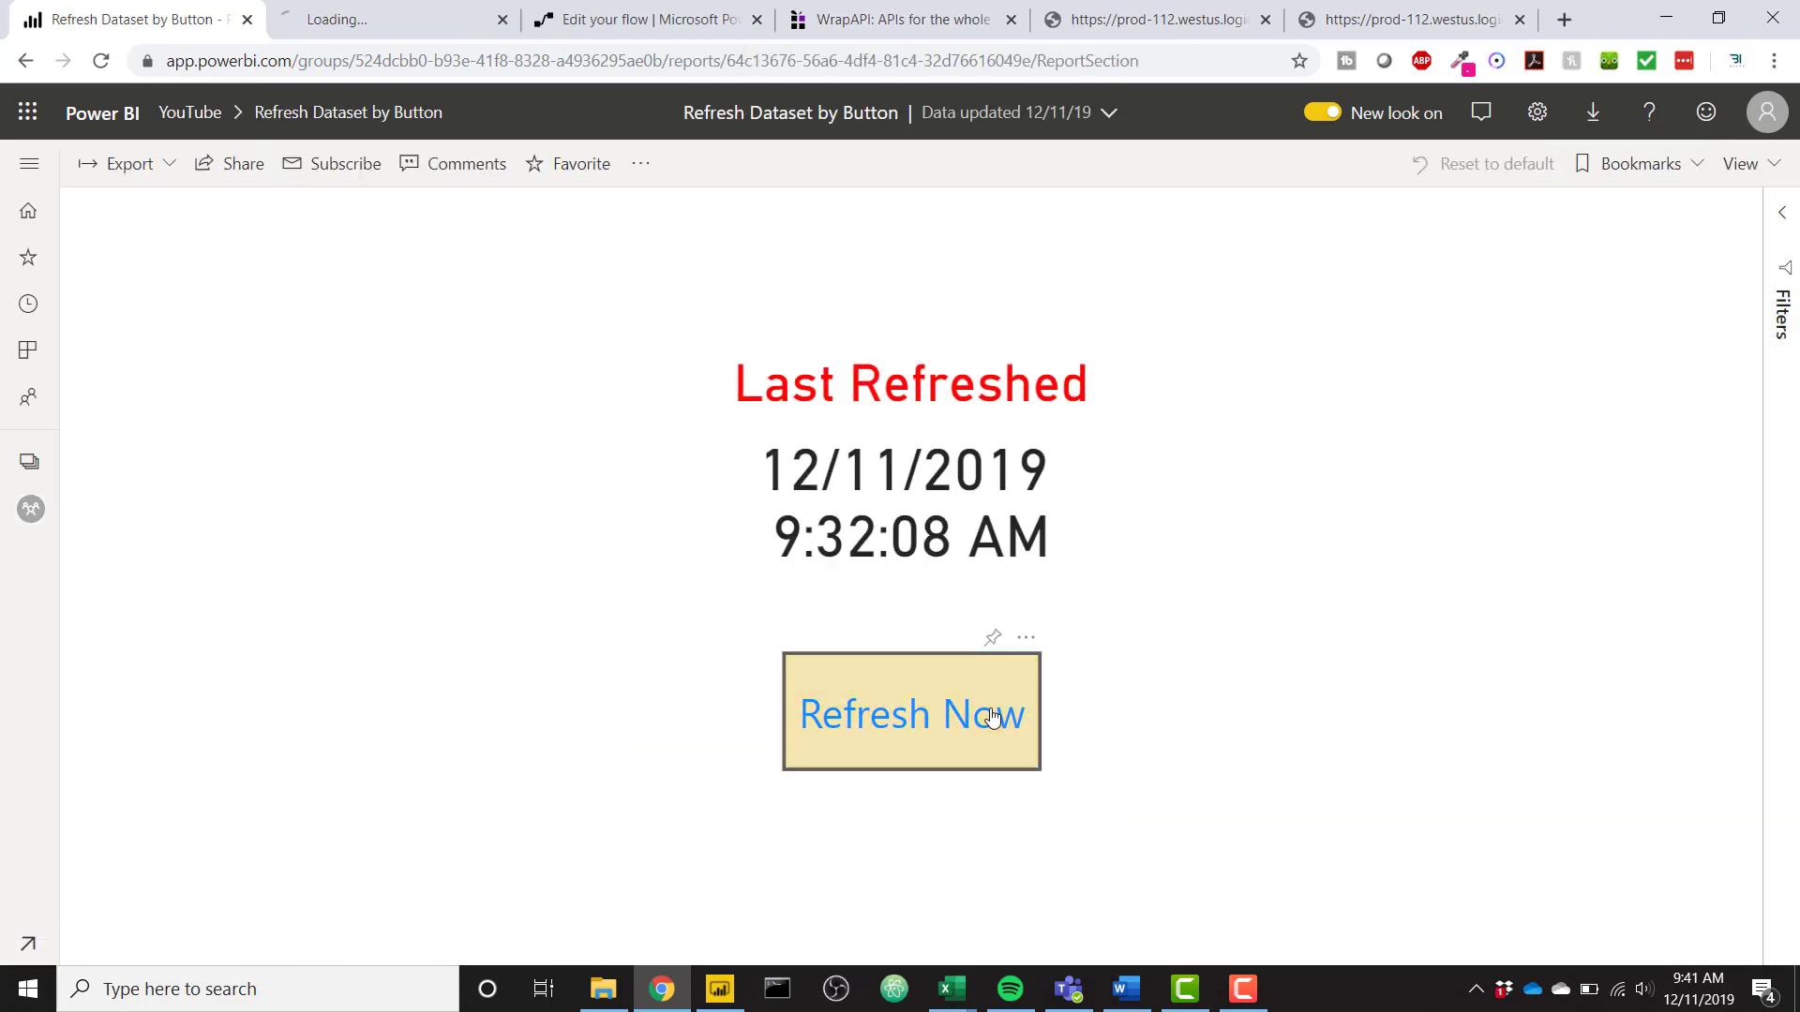
{"action": "left_click", "coordinate": [656, 17]}
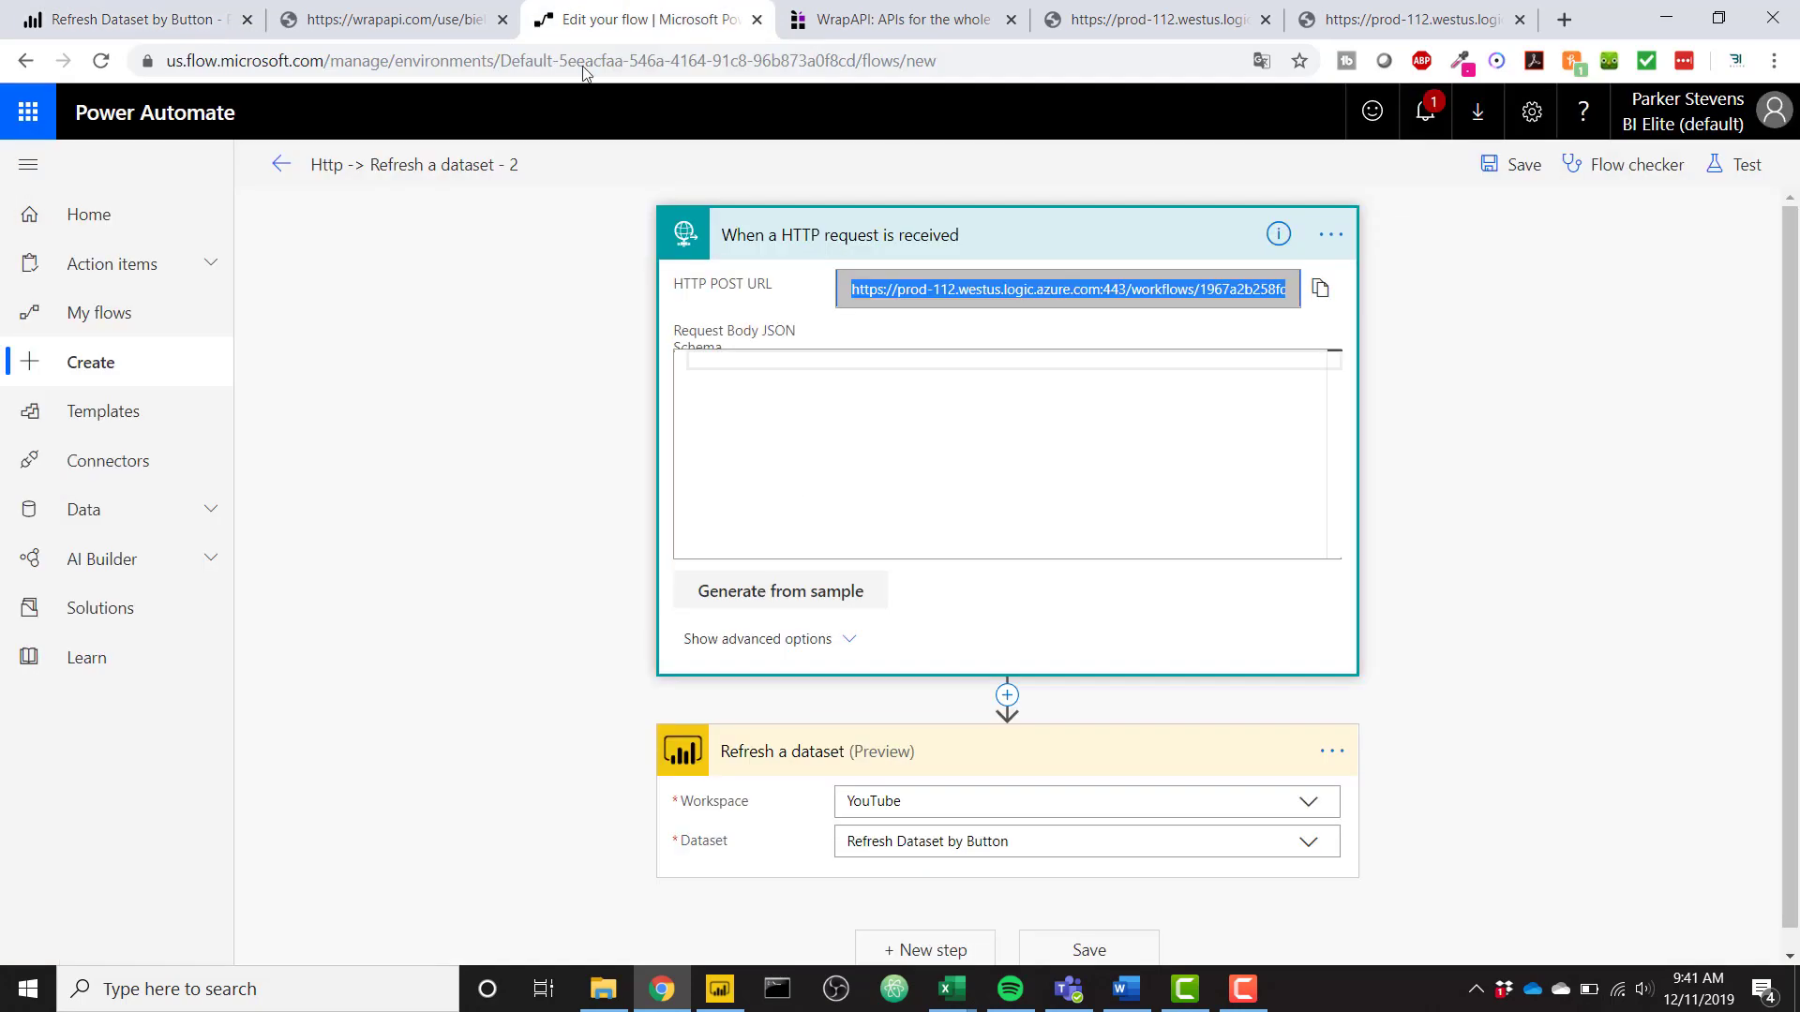
- Leave the unsaved flow editor and open the newest run of the Refresh Power BI Dataset flow
{"action": "left_click", "coordinate": [156, 311]}
{"action": "left_click", "coordinate": [987, 266]}
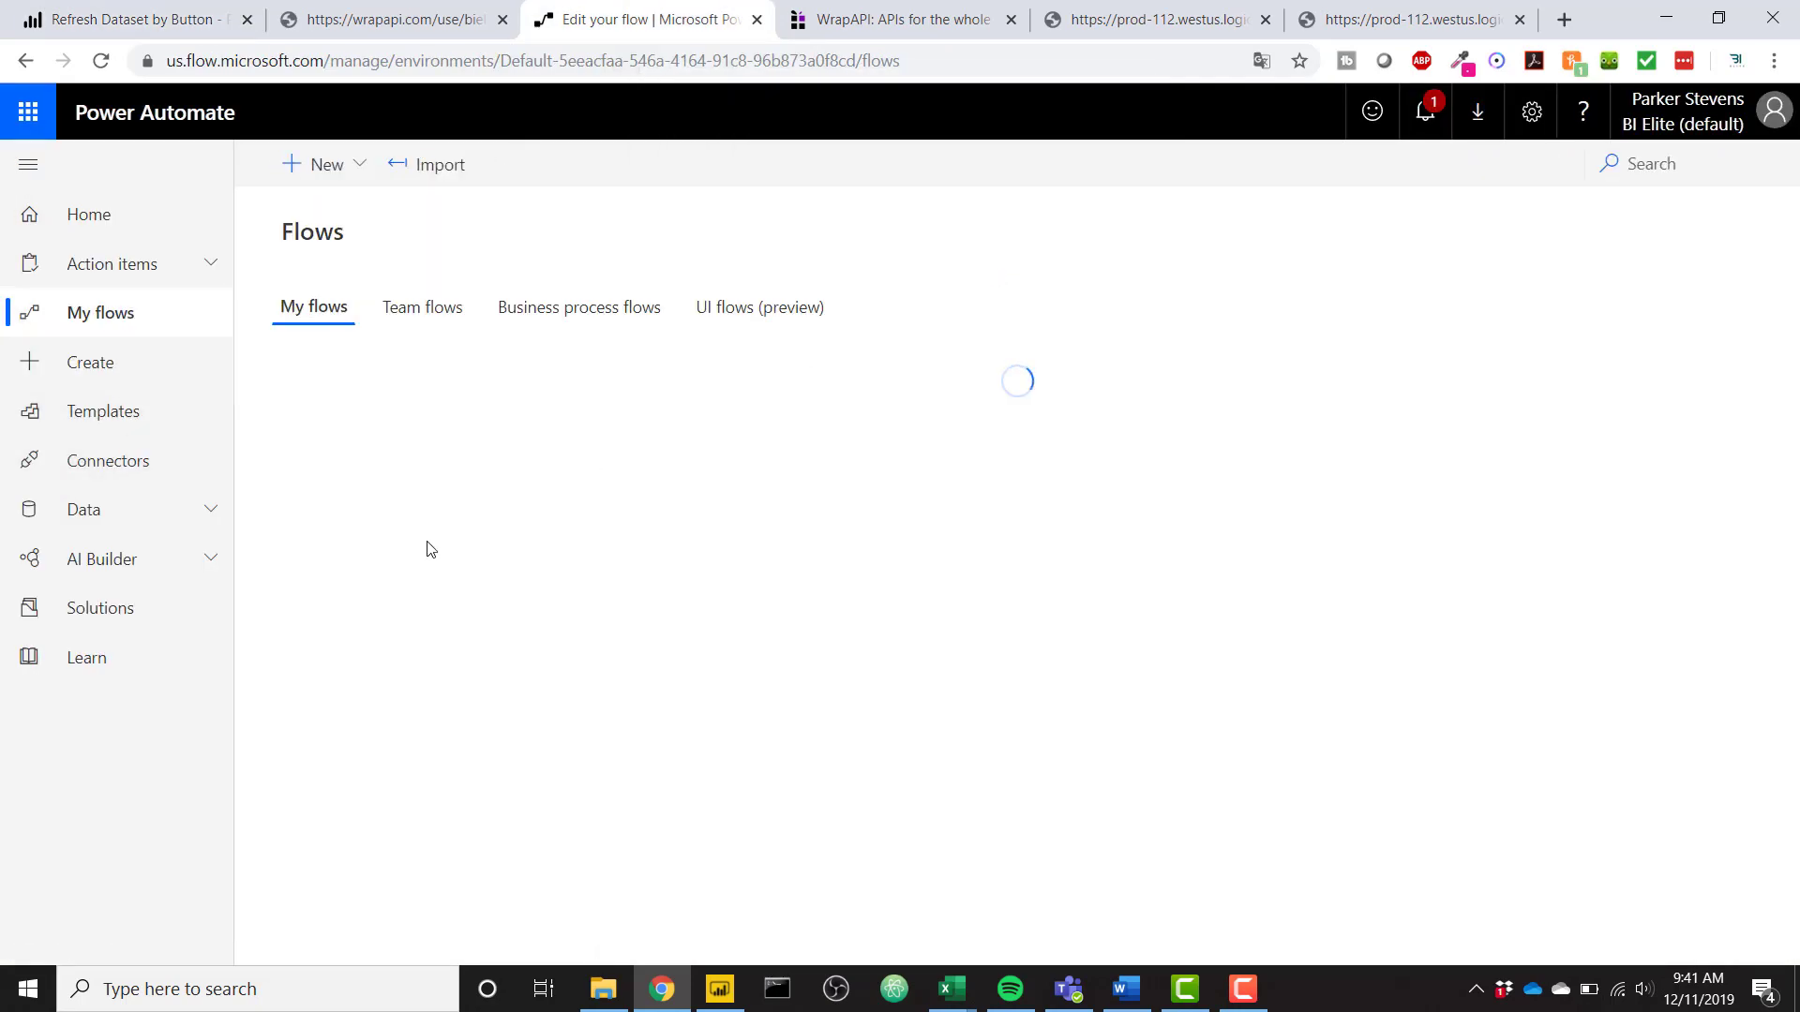
{"action": "left_click", "coordinate": [533, 596]}
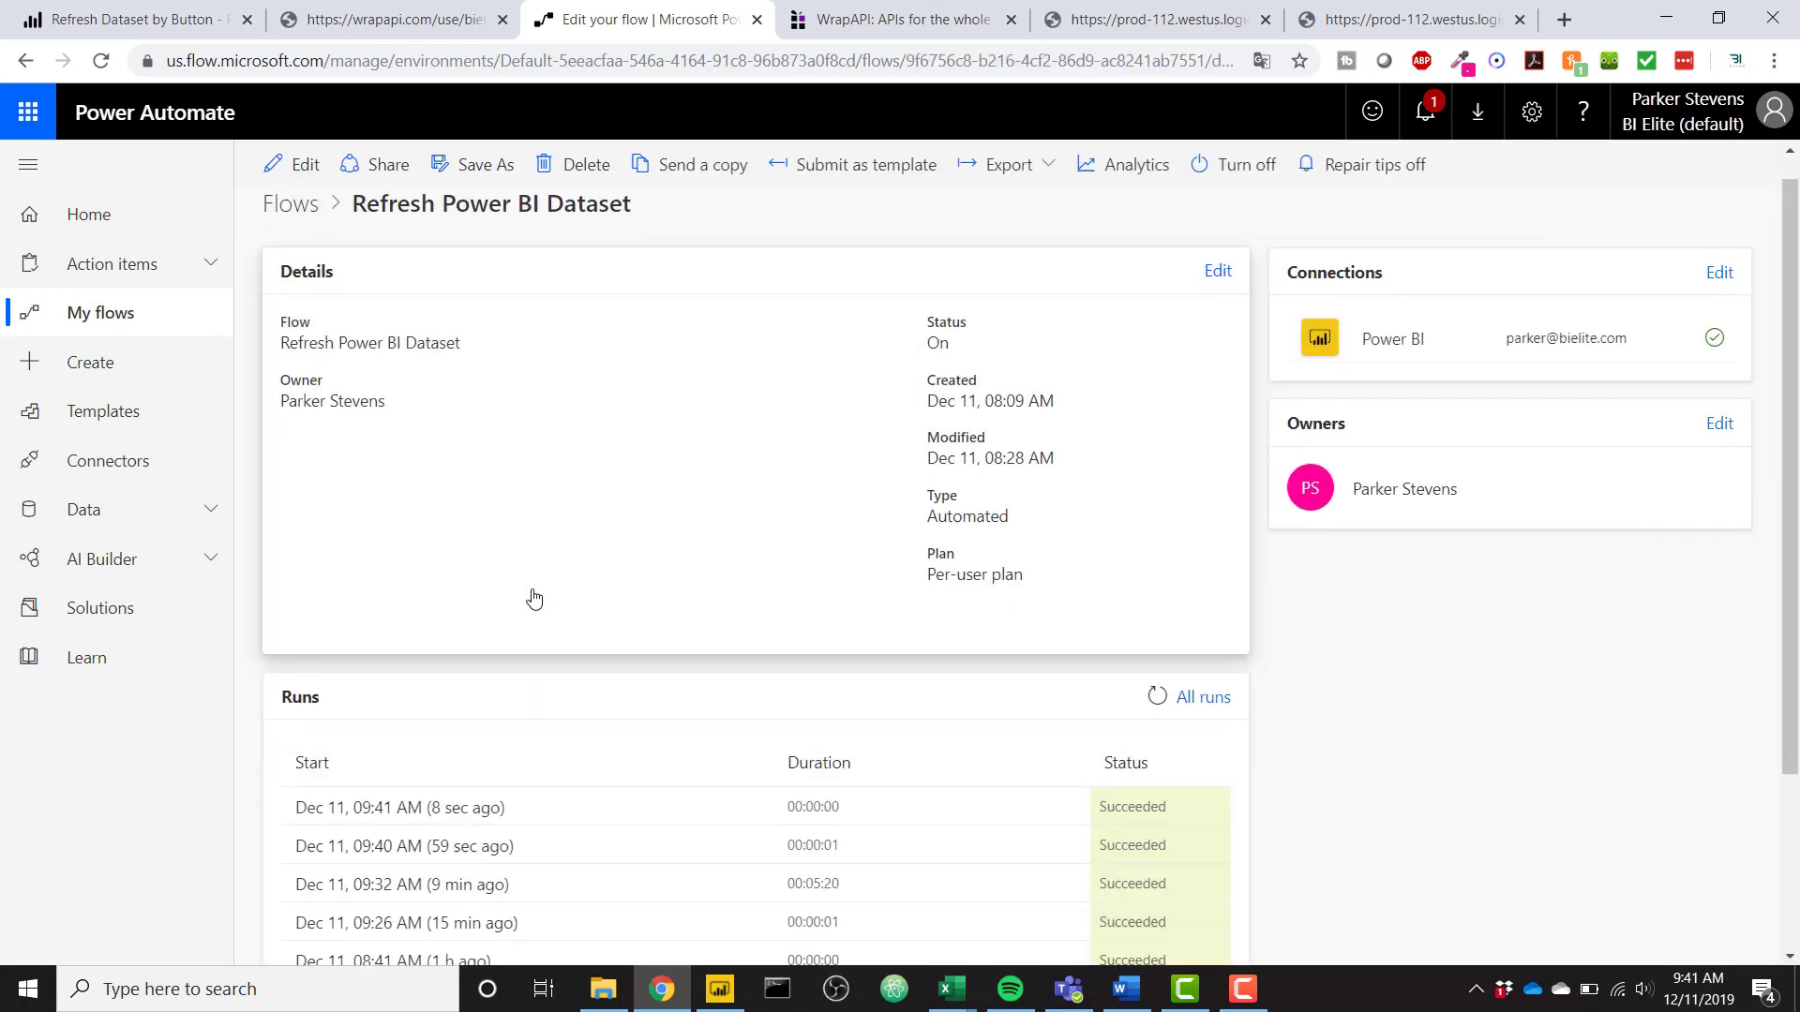
{"action": "scroll", "coordinate": [535, 598], "scroll_direction": "down", "scroll_amount": 1}
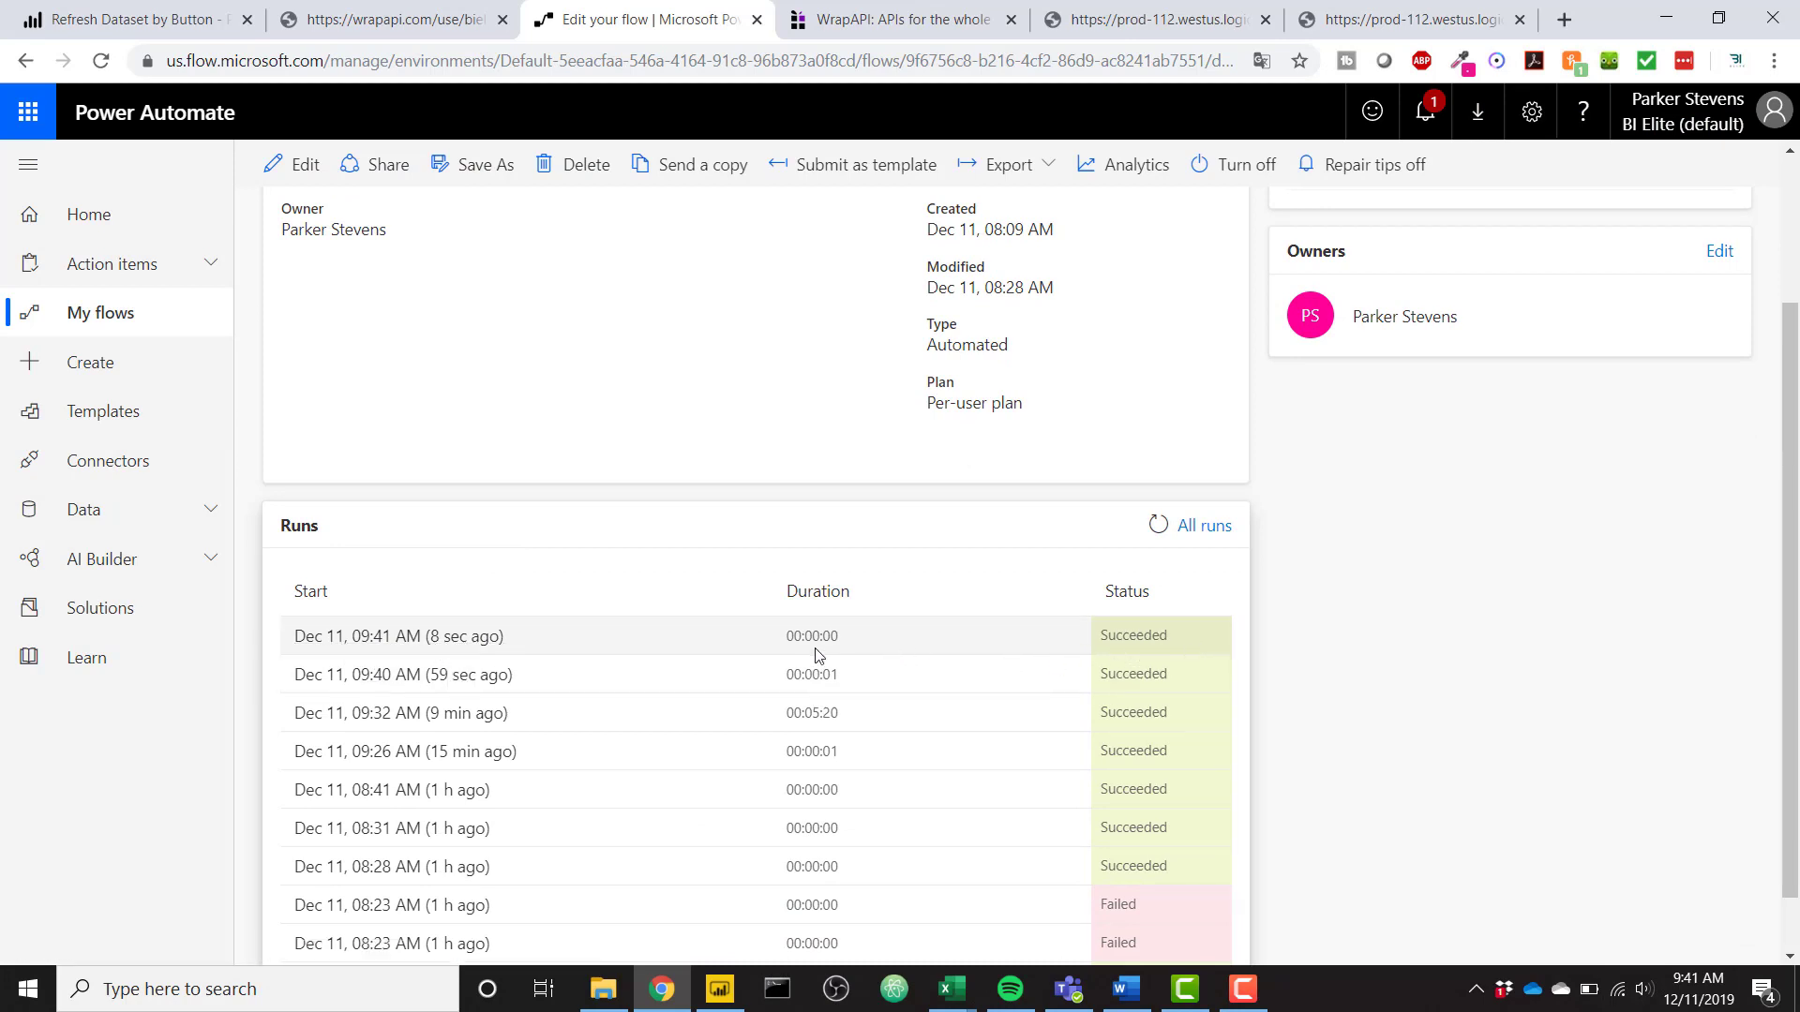
{"action": "left_click", "coordinate": [454, 637]}
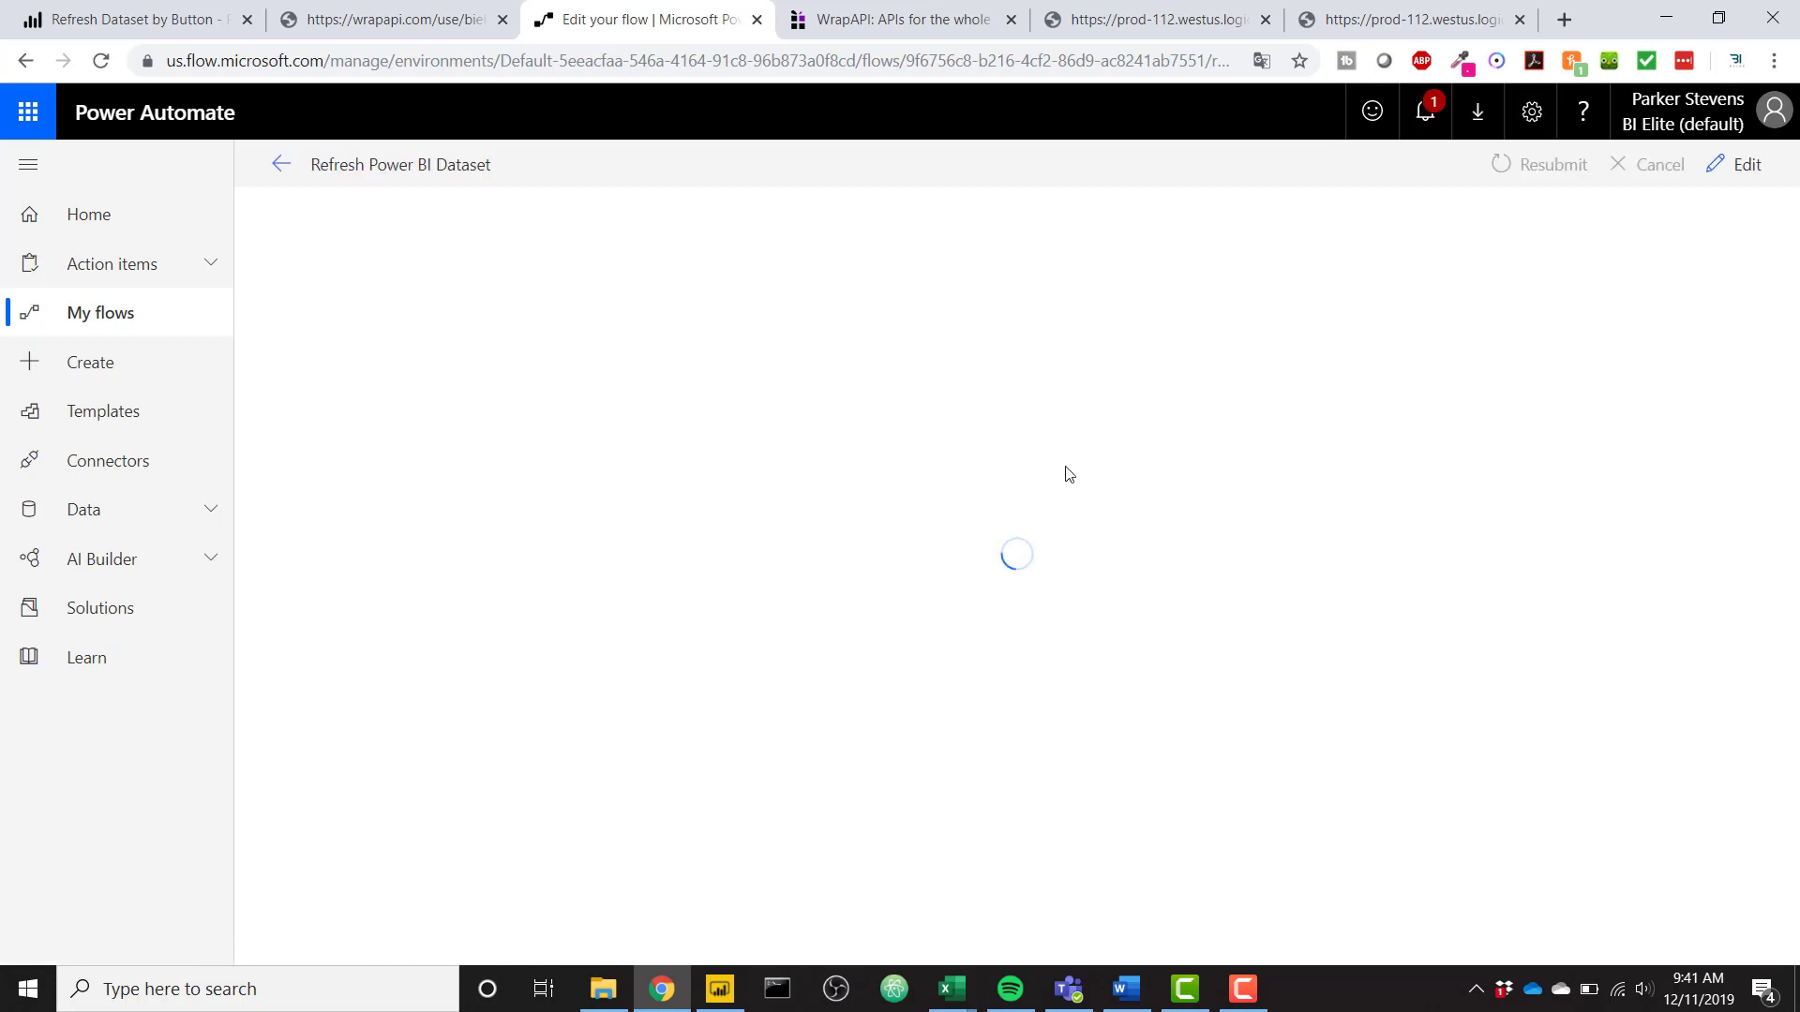